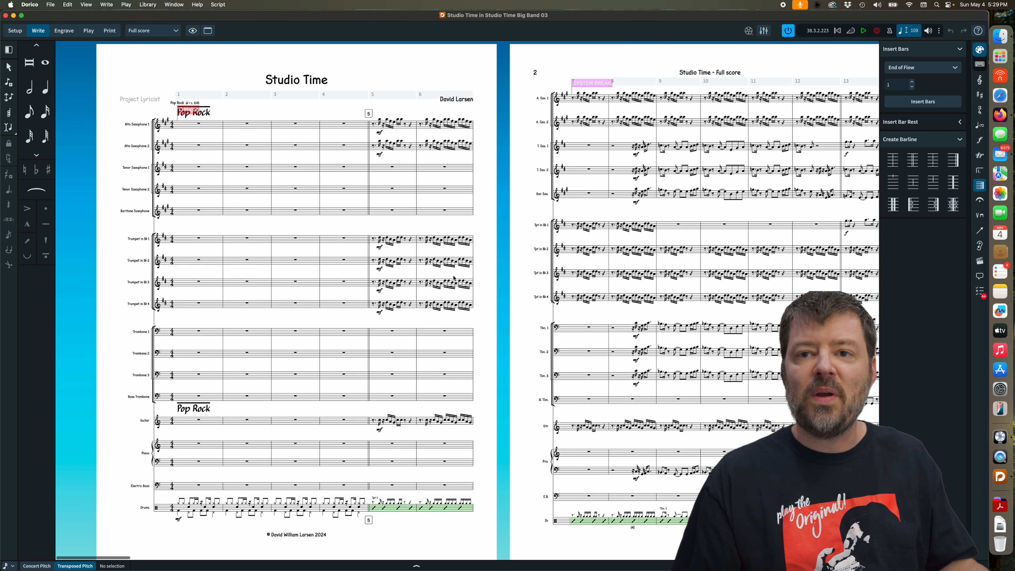
# Play the full score from the current playhead position and stop in bar 41.
pyautogui.press('space')
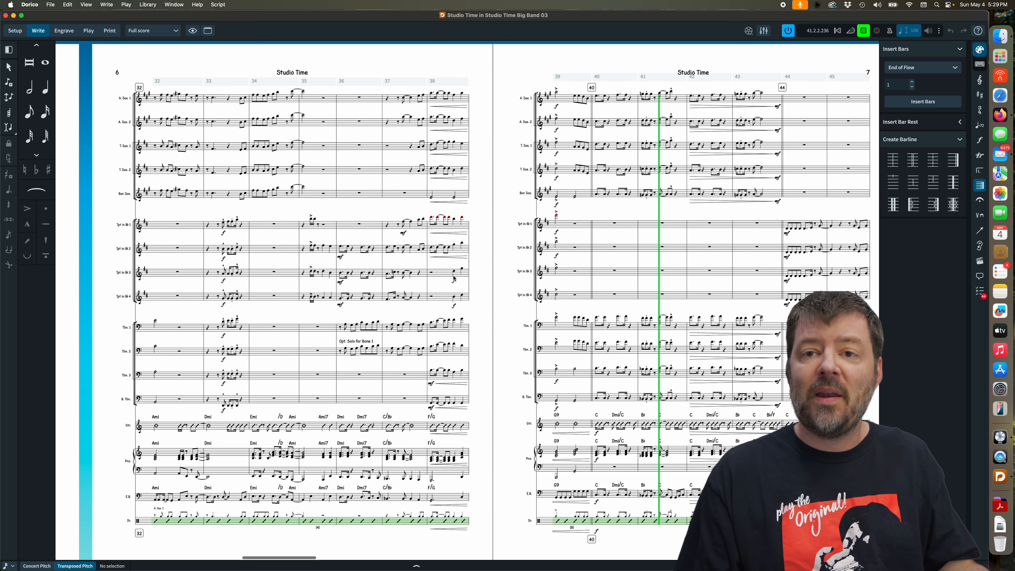
pyautogui.press('space')
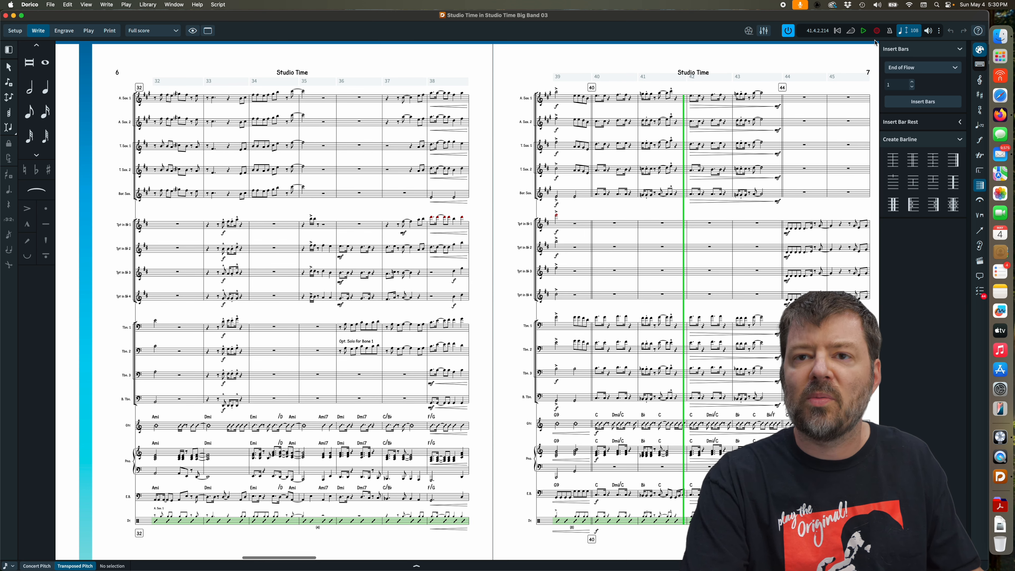
# Play the score from the rest at the start of bar 5 in Trumpet 1 and stop in bar 6.
pyautogui.hscroll(-20, 722, 138)
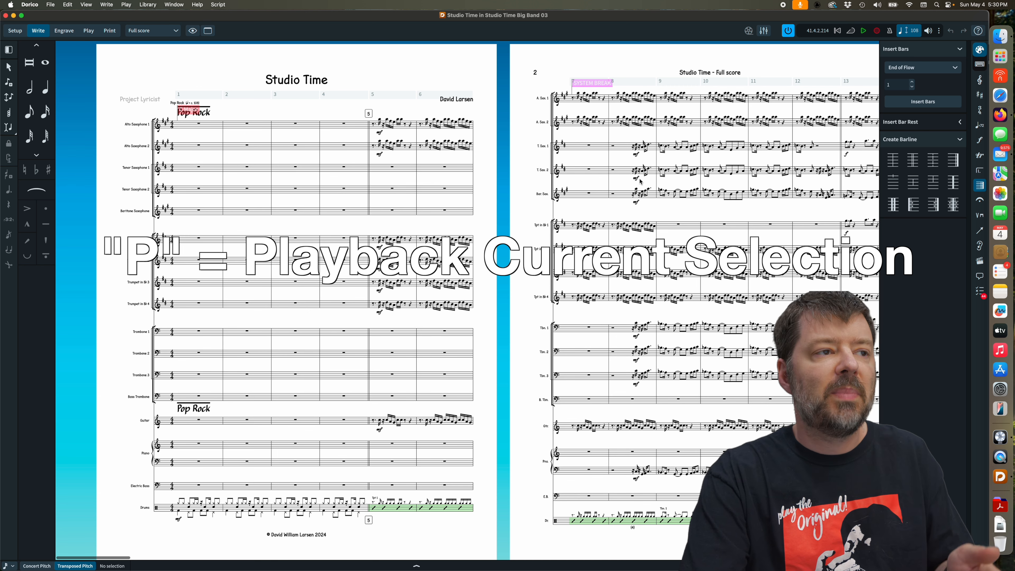
pyautogui.click(380, 241)
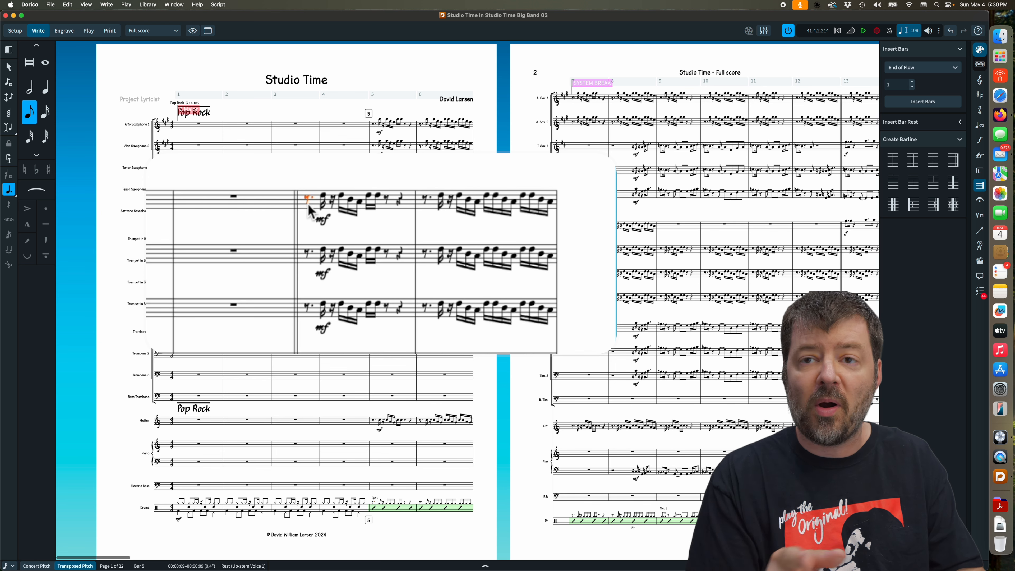
pyautogui.press('space')
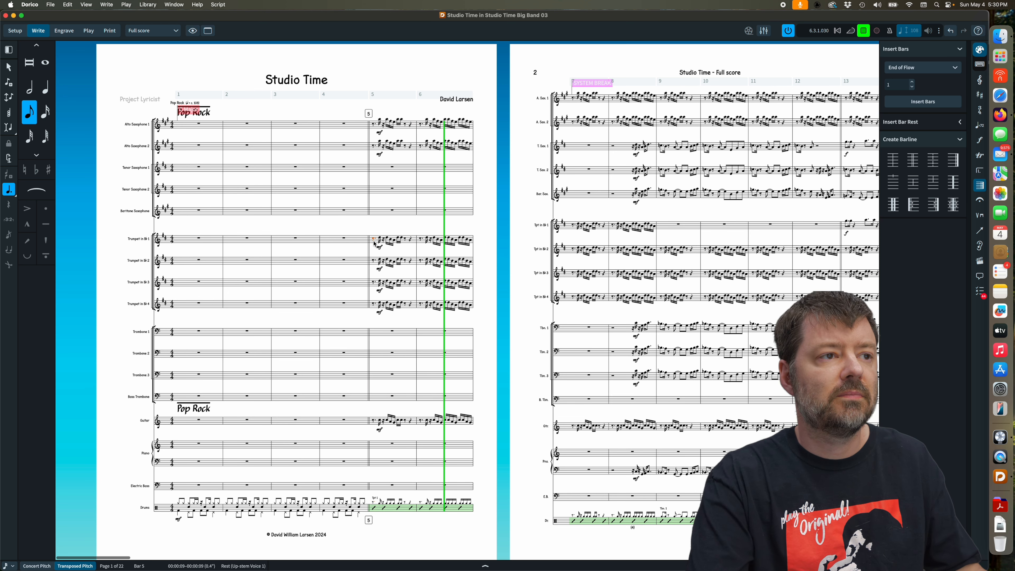
pyautogui.press('space')
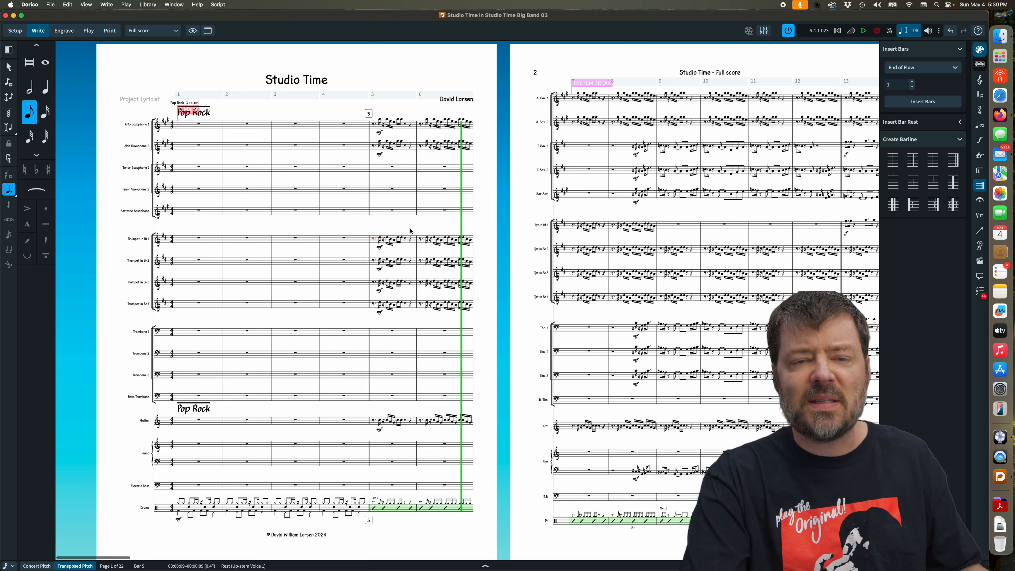
# Raise the last note of bar 6 in Trumpet 1 by four scale steps.
pyautogui.click(472, 243)
pyautogui.hotkey('alt', 'Up')
pyautogui.hotkey('alt', 'Up')
pyautogui.hotkey('alt', 'Up')
pyautogui.hotkey('alt', 'Up')
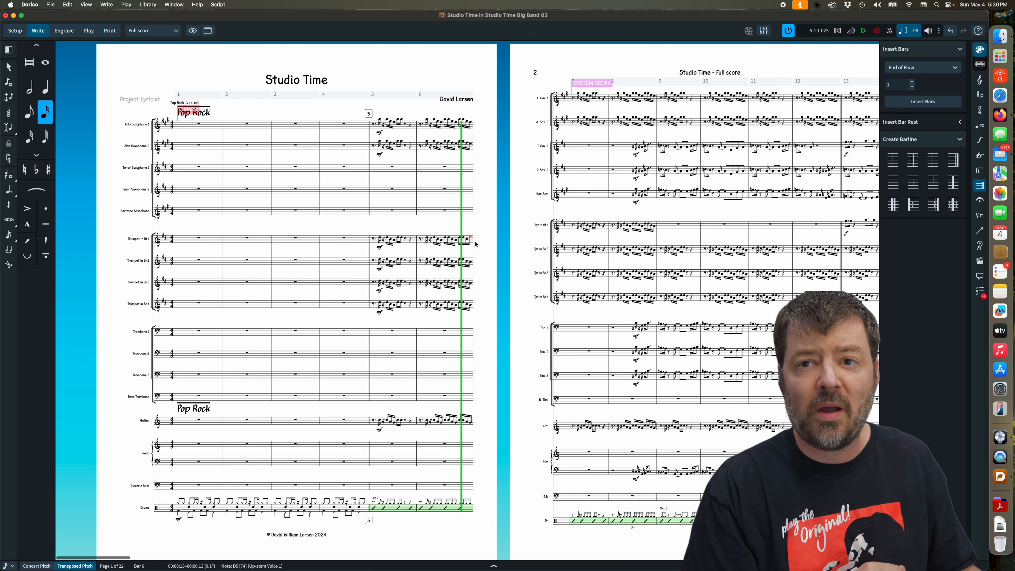
# Replay from the previous playback start, stop, and undo the pitch change on the Trumpet 1 note.
pyautogui.hotkey('shift', 'space')
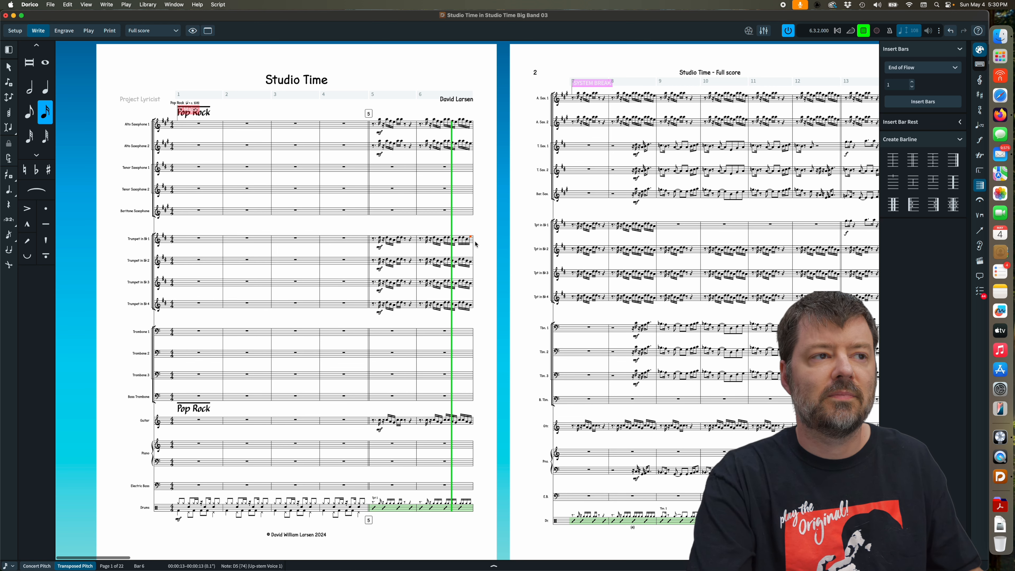
pyautogui.press('space')
pyautogui.press('super+z')
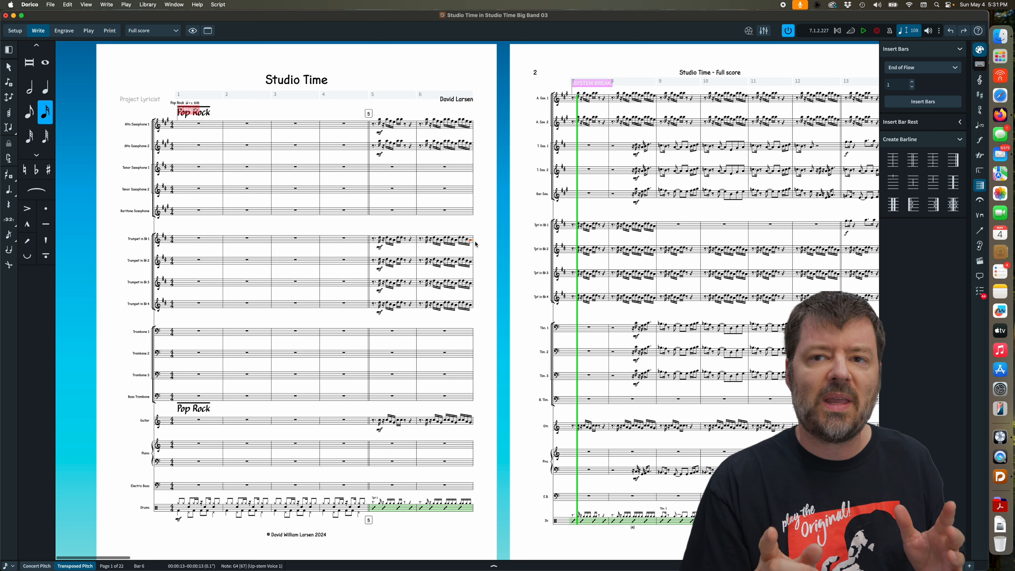
# Play back the current selection from the bar 5 rest in Trumpet 2, stop, and repeat the playback.
pyautogui.click(373, 262)
pyautogui.press('p')
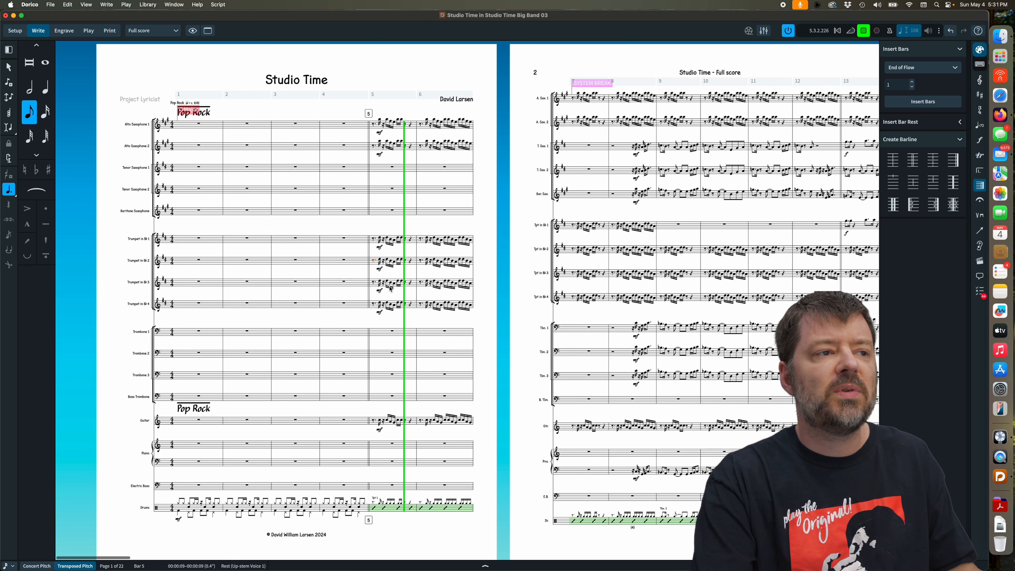
pyautogui.press('space')
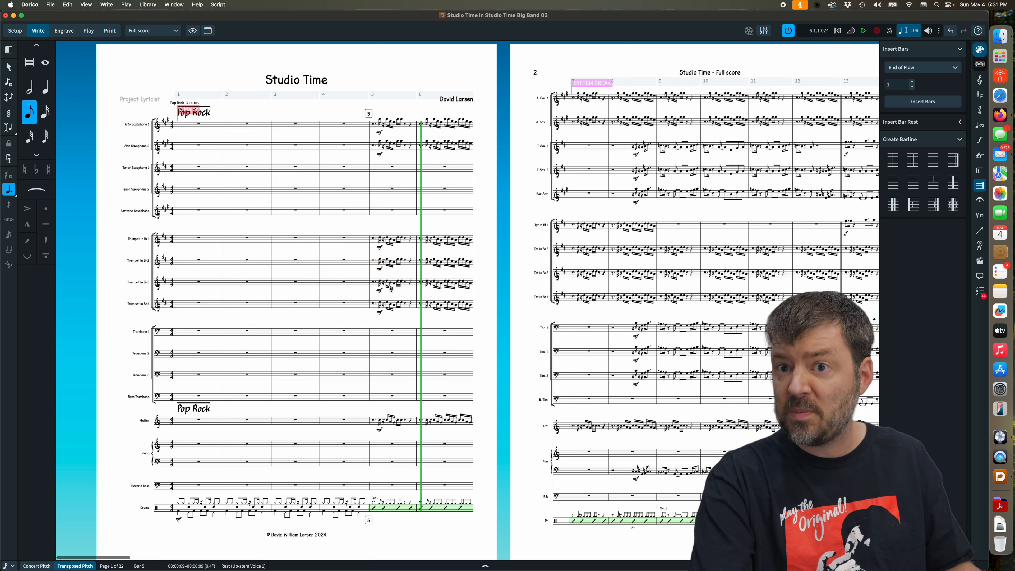
pyautogui.press('p')
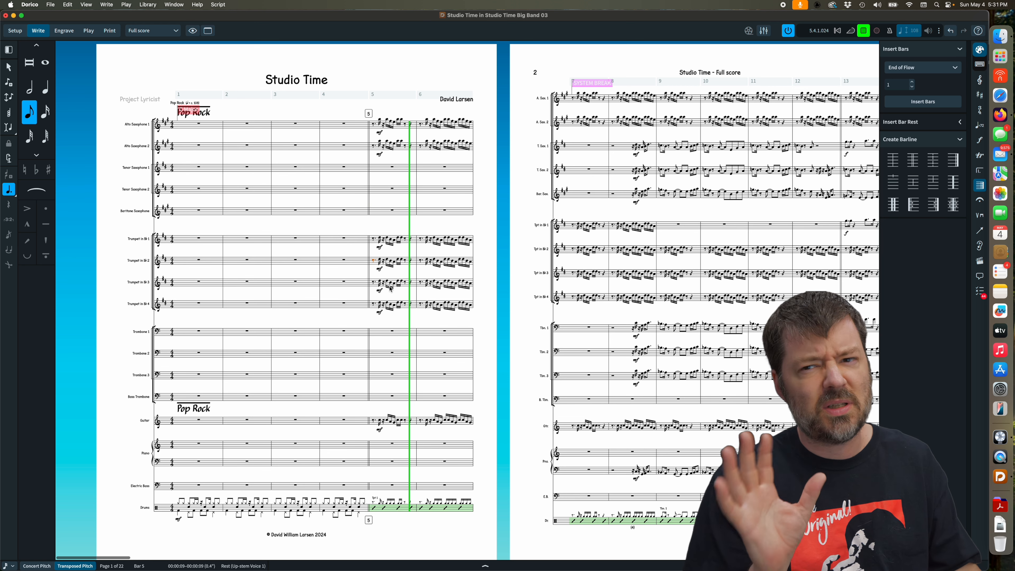
pyautogui.press('space')
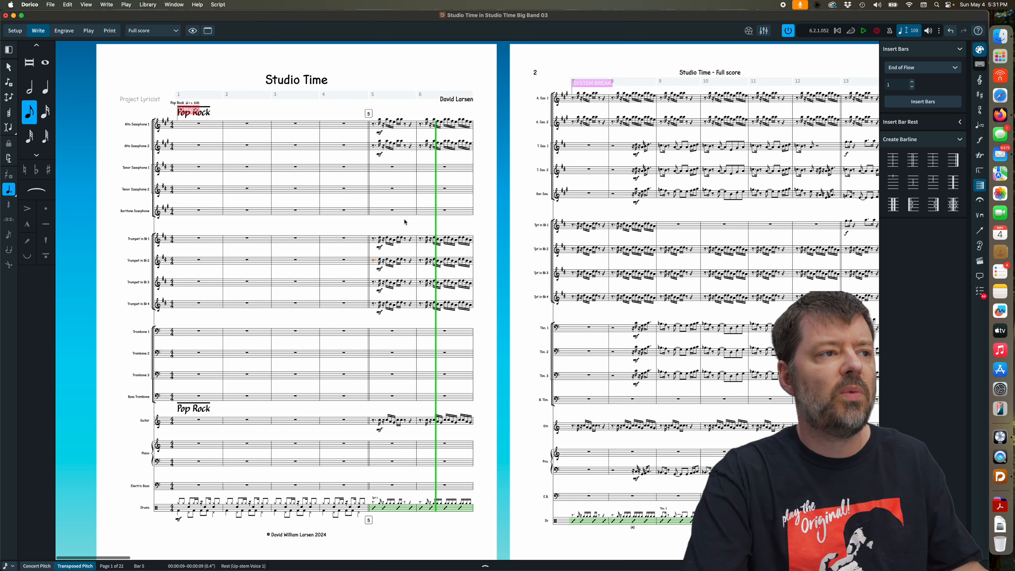
# Play back a selection of bar 5 across all four trumpet staves, then stop and clear the selection.
pyautogui.click(381, 227)
pyautogui.moveTo(372, 230); pyautogui.dragTo(417, 324)
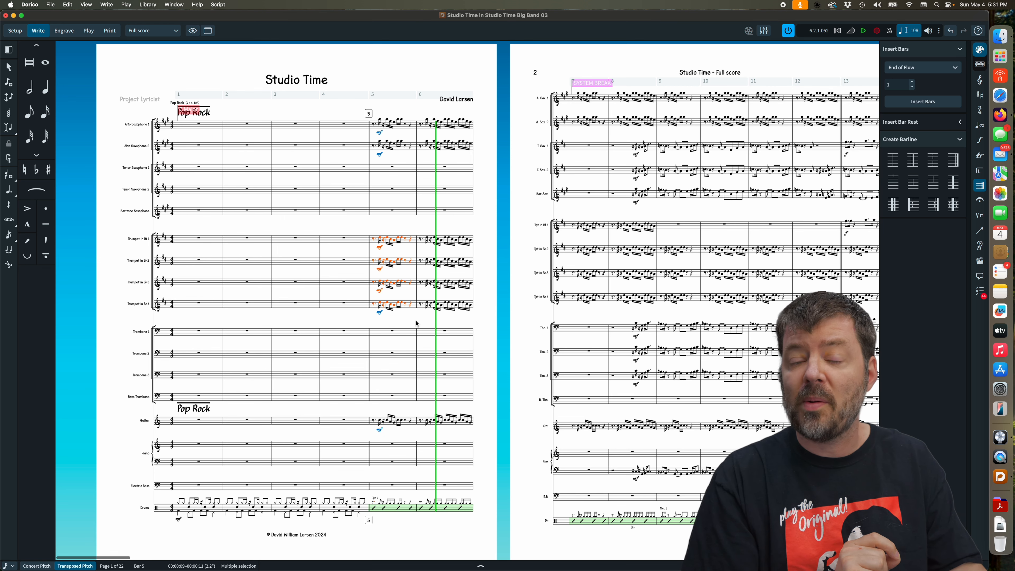
pyautogui.press('p')
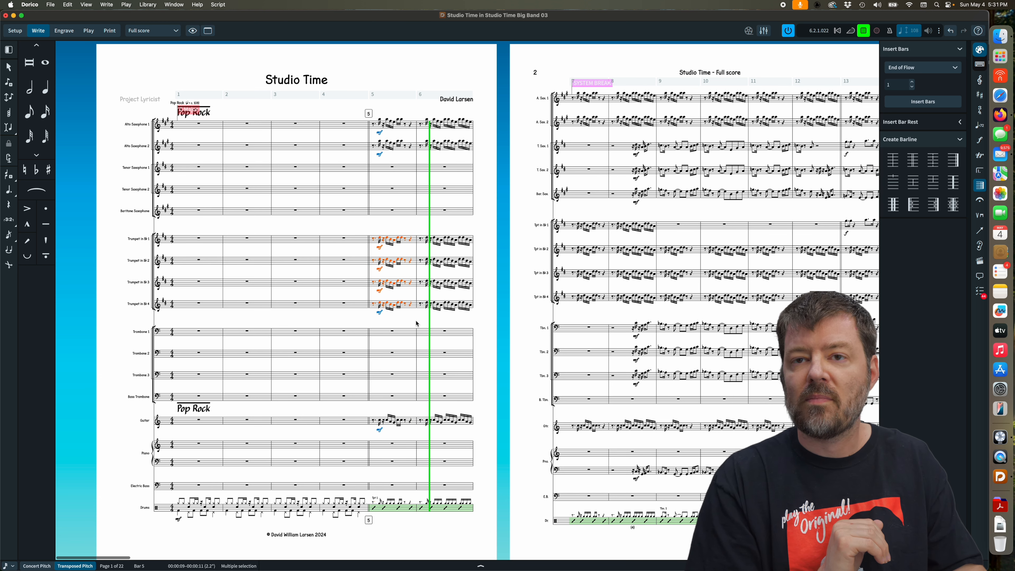
pyautogui.press('space')
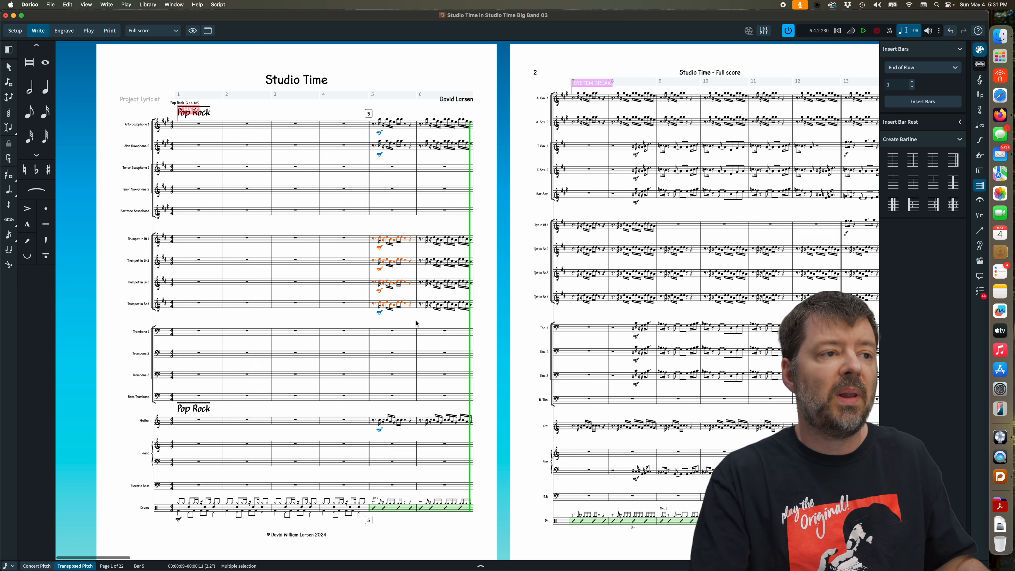
pyautogui.press('Escape')
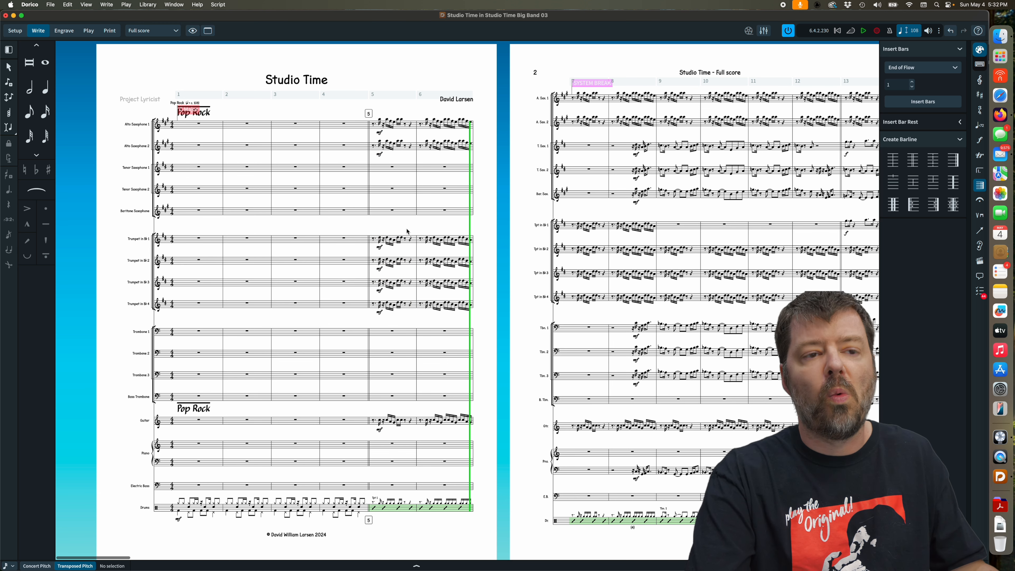
# Play back a selection of bar 9 in Trombone 1, then stop and clear the selection.
pyautogui.click(666, 326)
pyautogui.keyDown('shift'); pyautogui.click(695, 332); pyautogui.keyUp('shift')
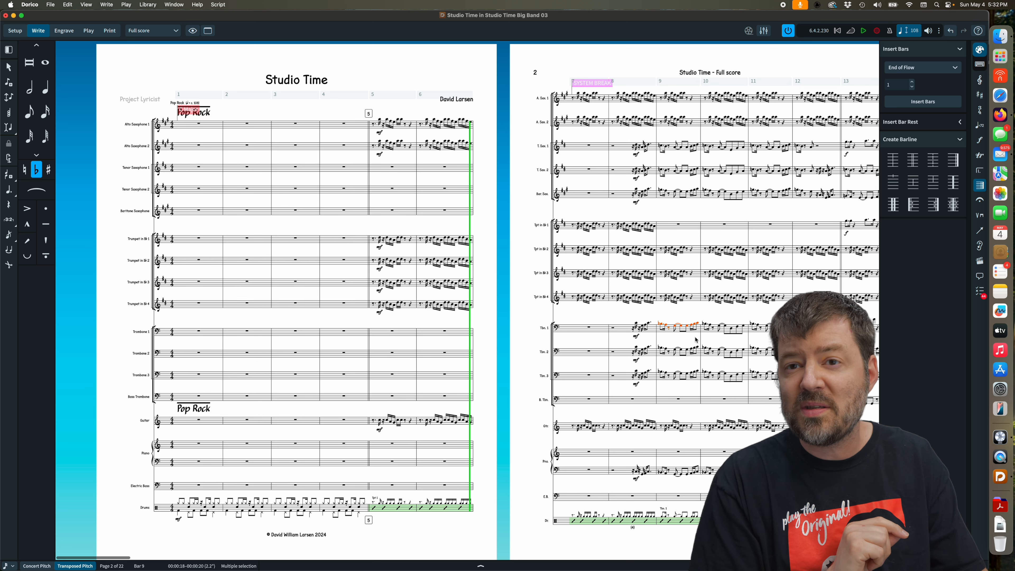
pyautogui.press('p')
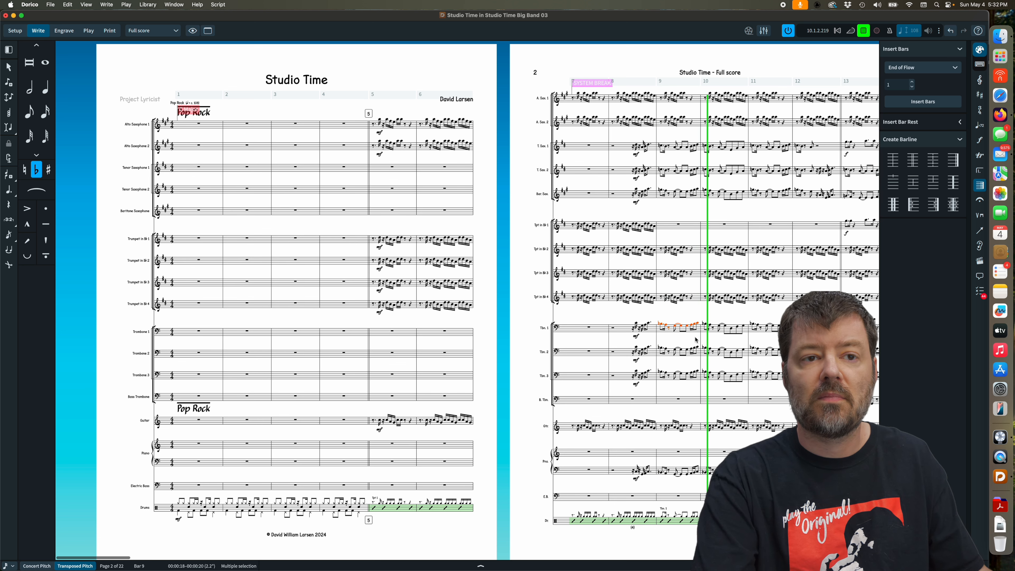
pyautogui.press('space')
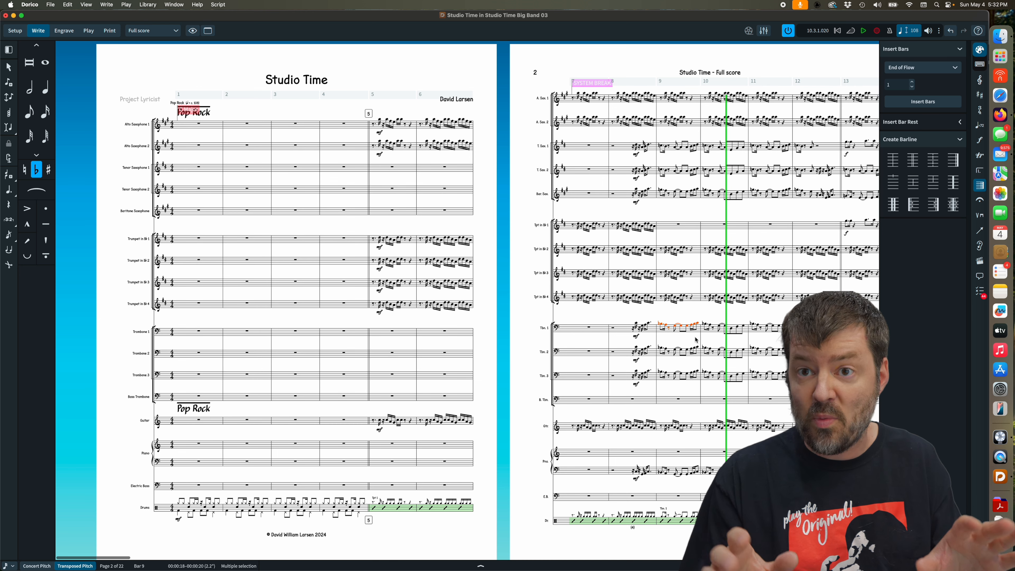
pyautogui.click(487, 316)
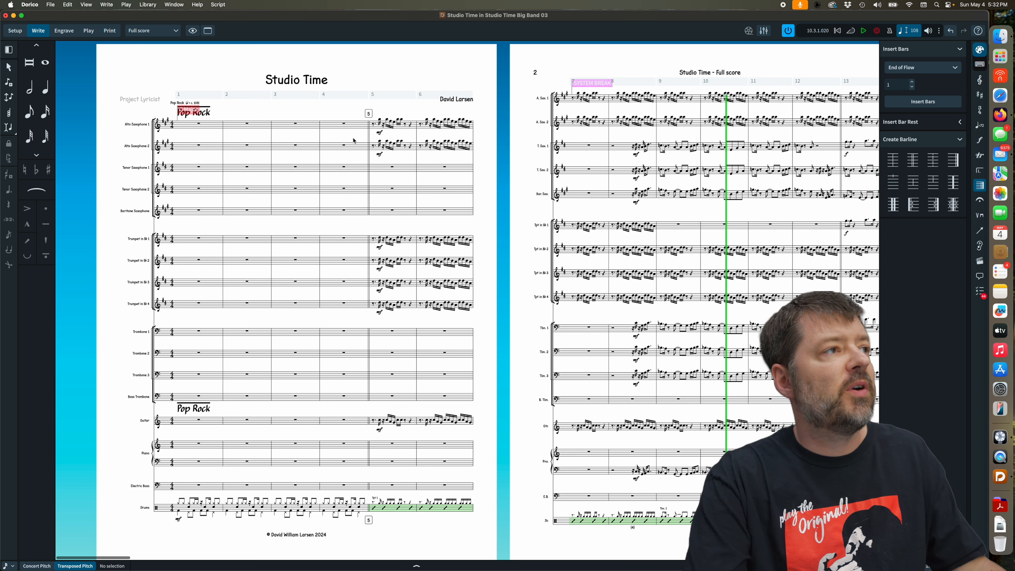
# Open the Transport window to inspect its playback controls, and close it.
pyautogui.click(940, 35)
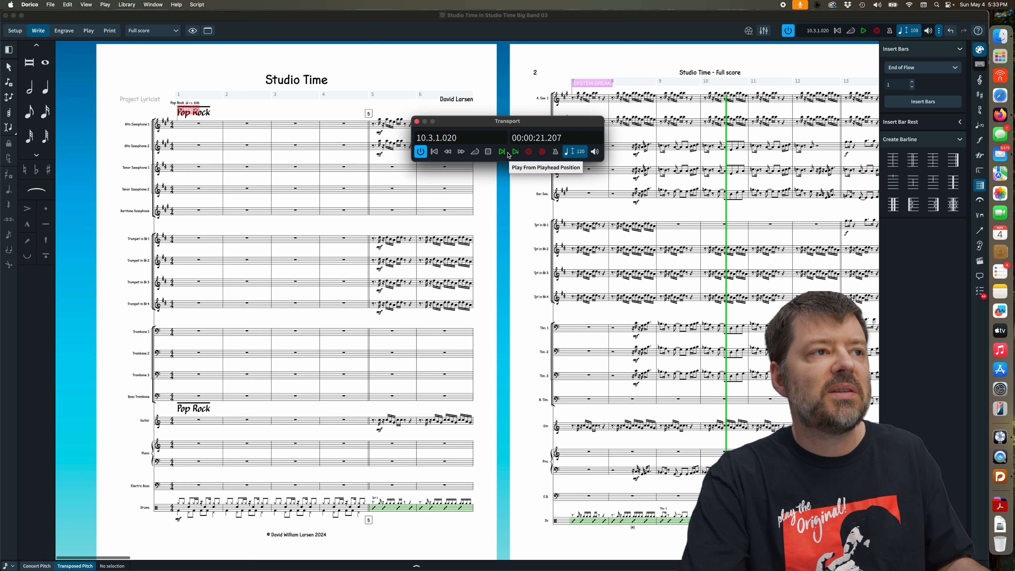
pyautogui.click(417, 121)
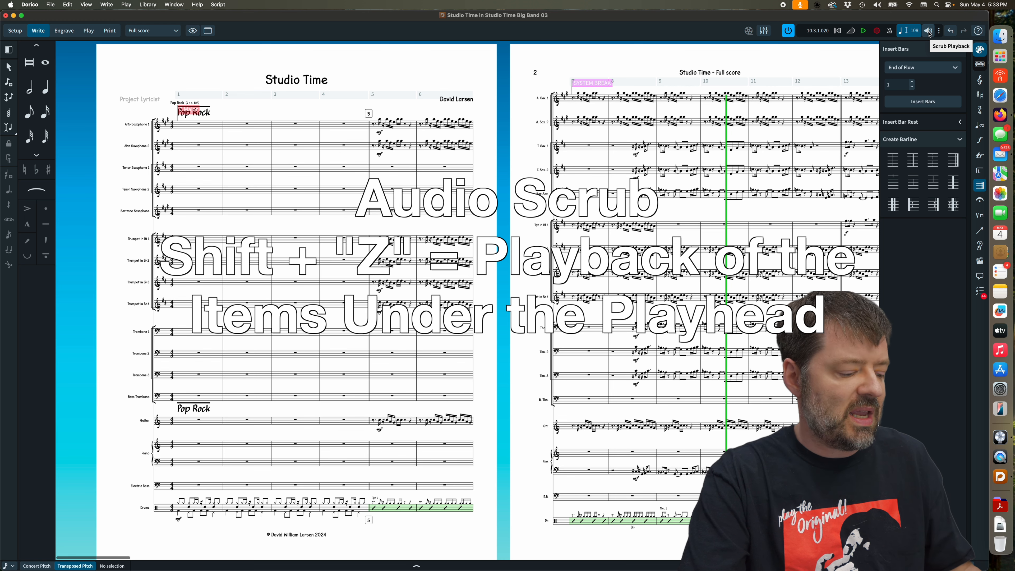
# Scrub the audio under the playhead within bar 10 and at the start of bar 19.
pyautogui.hotkey('shift', 'z')
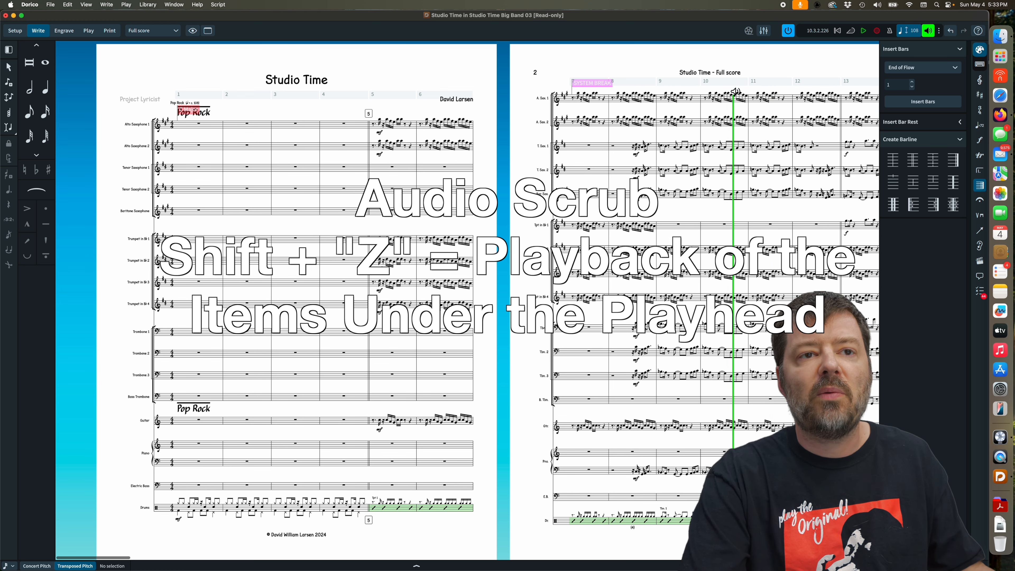
pyautogui.moveTo(724, 91)
pyautogui.mouseDown()
pyautogui.moveTo(657, 99)
pyautogui.moveTo(746, 99)
pyautogui.moveTo(704, 99)
pyautogui.moveTo(728, 99)
pyautogui.mouseUp()
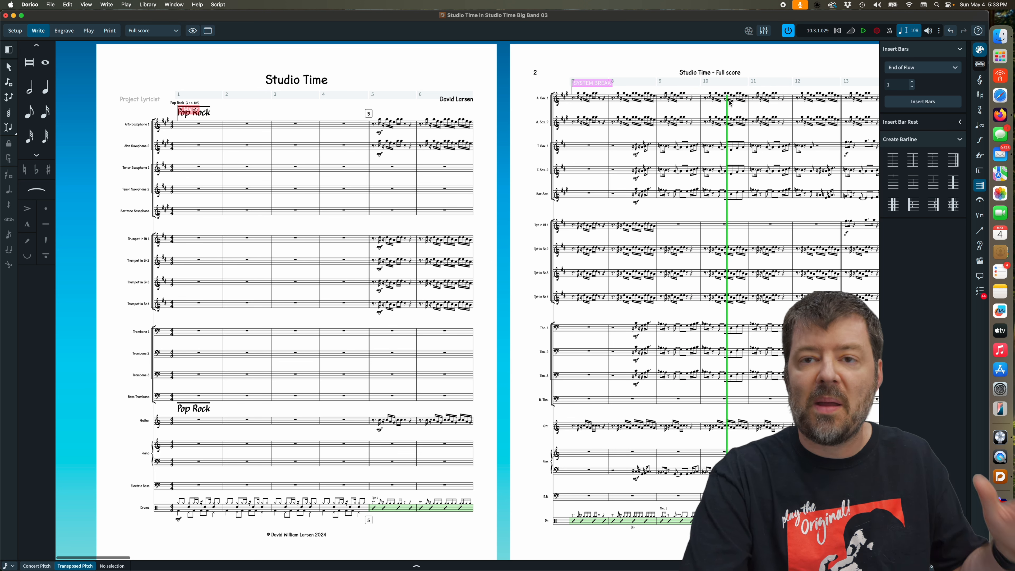
pyautogui.hscroll(3, 722, 133)
pyautogui.hscroll(10, 721, 133)
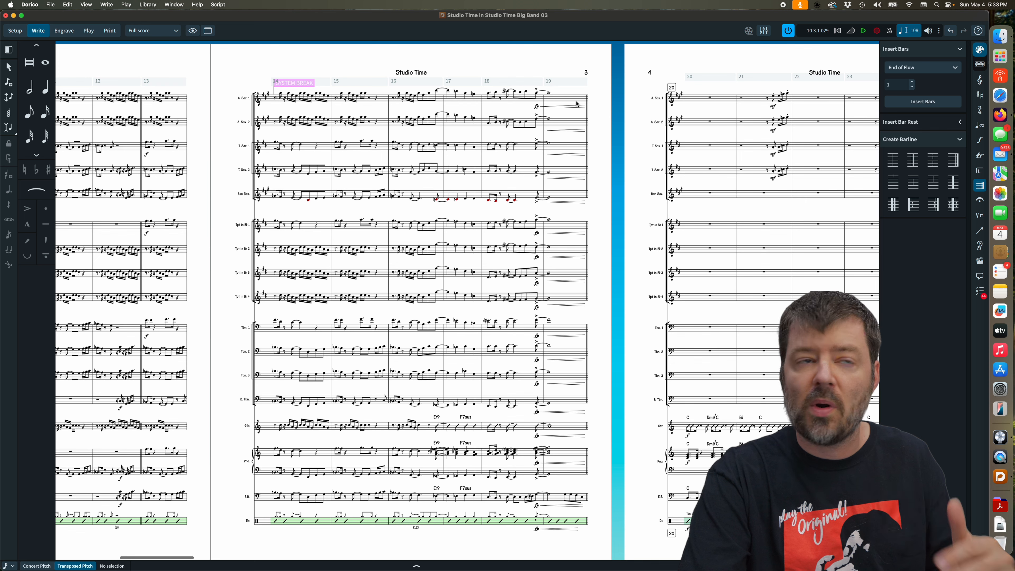
pyautogui.keyDown('alt'); pyautogui.click(549, 95); pyautogui.keyUp('alt')
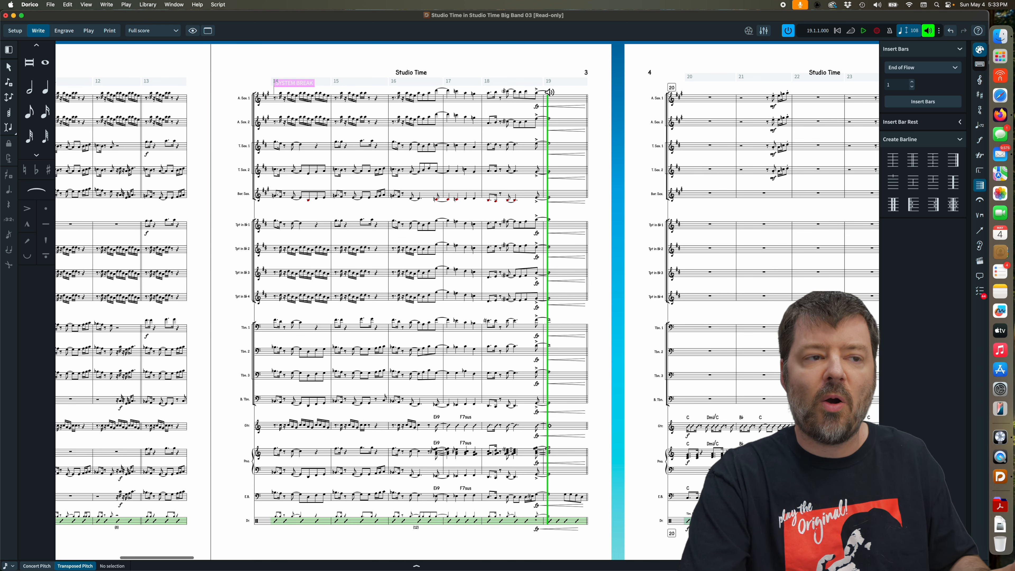
pyautogui.hotkey('alt', 'space')
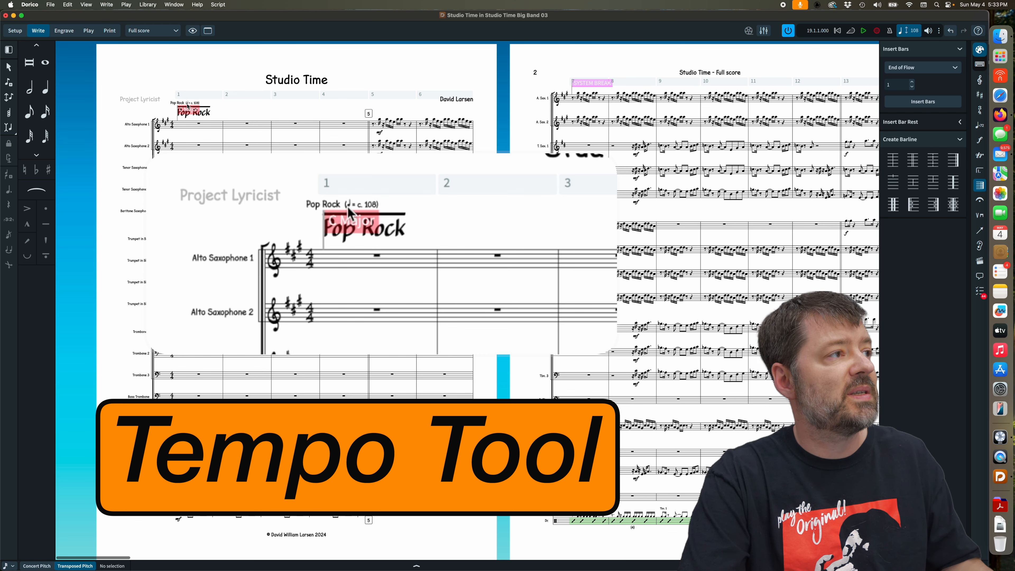
# Open the Pop Rock tempo marking at bar 1 for inspection and close it without changes.
pyautogui.doubleClick(189, 105)
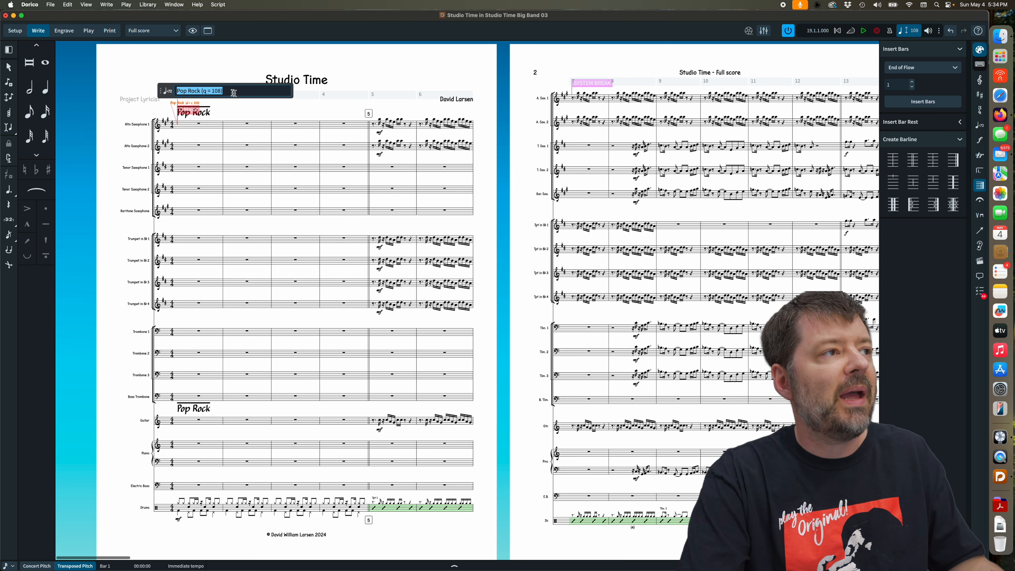
pyautogui.click(269, 112)
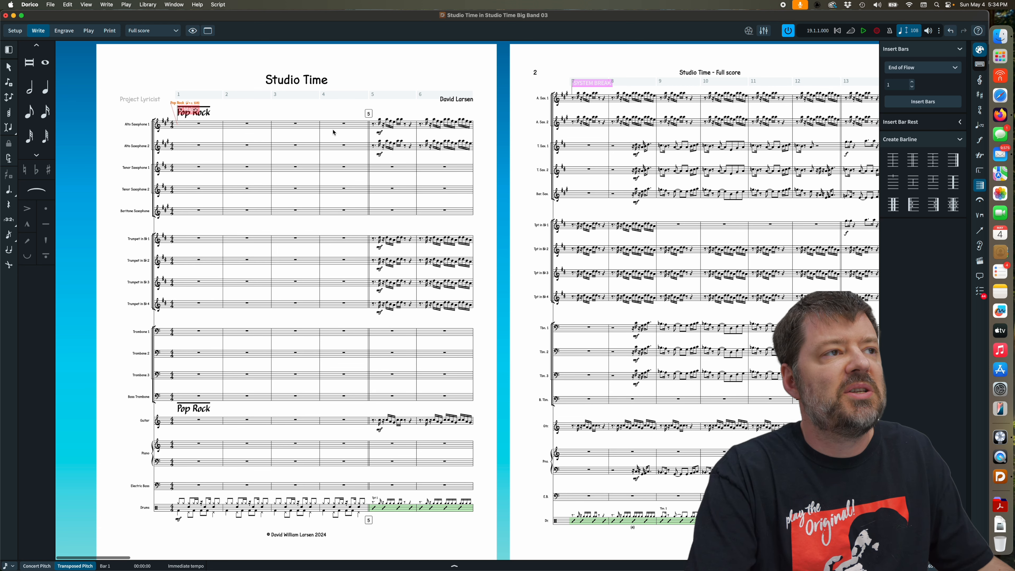
# Switch playback to fixed tempo mode and set the quarter-note tempo to 189.
pyautogui.doubleClick(372, 125)
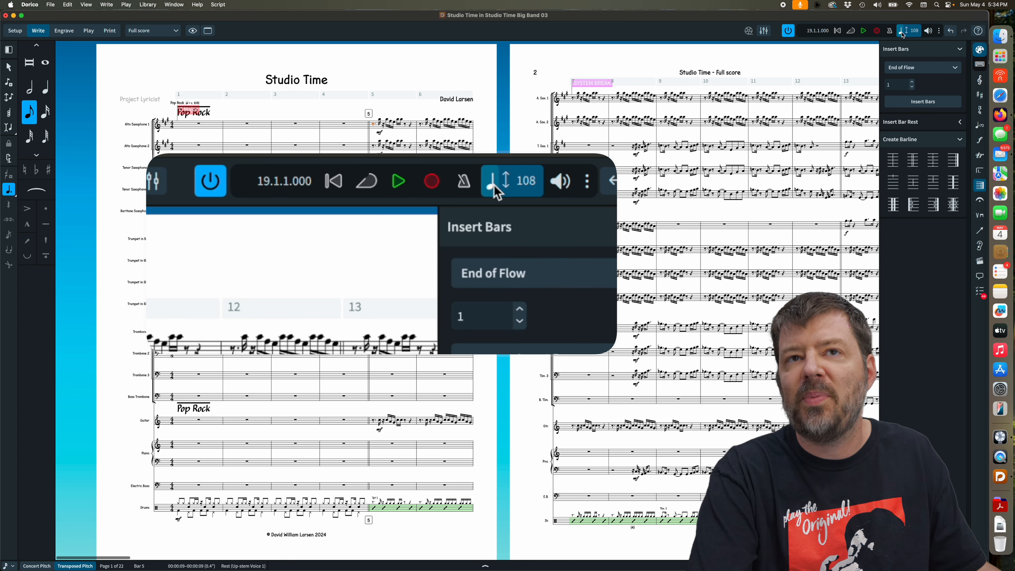
pyautogui.click(902, 32)
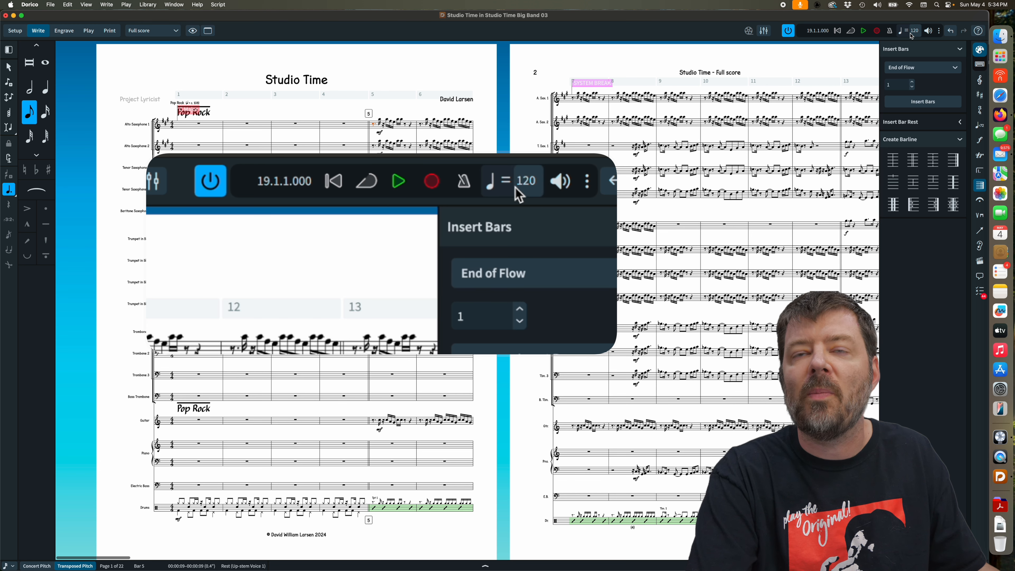
pyautogui.click(911, 35)
pyautogui.moveTo(876, 46); pyautogui.dragTo(894, 47)
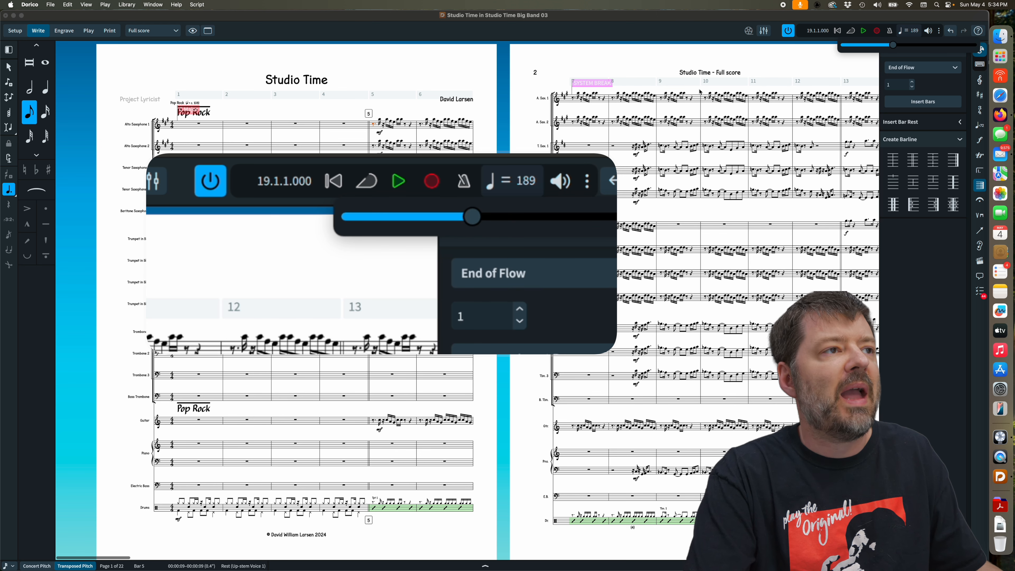
# Play the score at the fixed tempo from the bar 5 rest in Alto Saxophone 1 and stop in bar 7.
pyautogui.click(373, 127)
pyautogui.press('space')
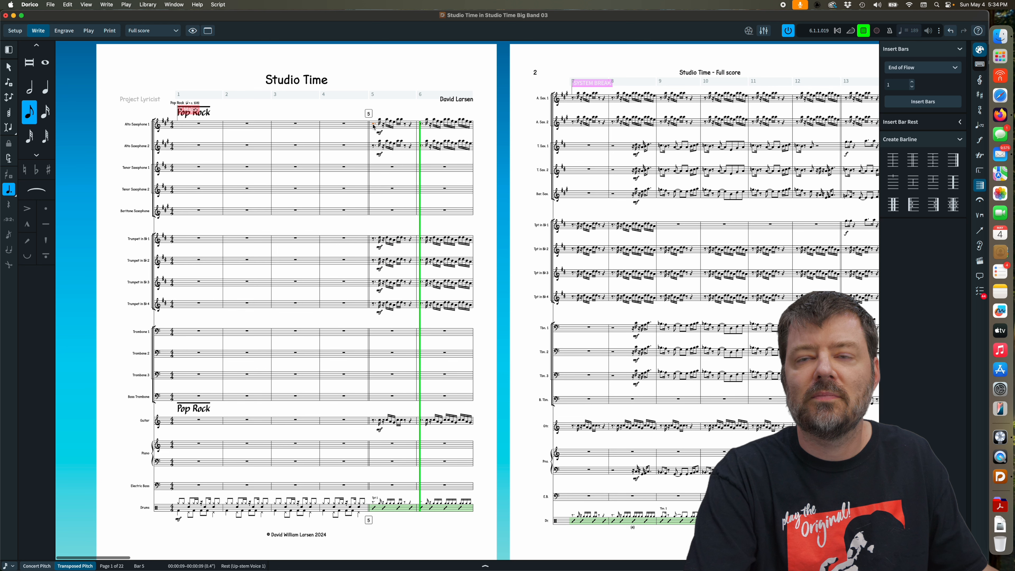
pyautogui.press('space')
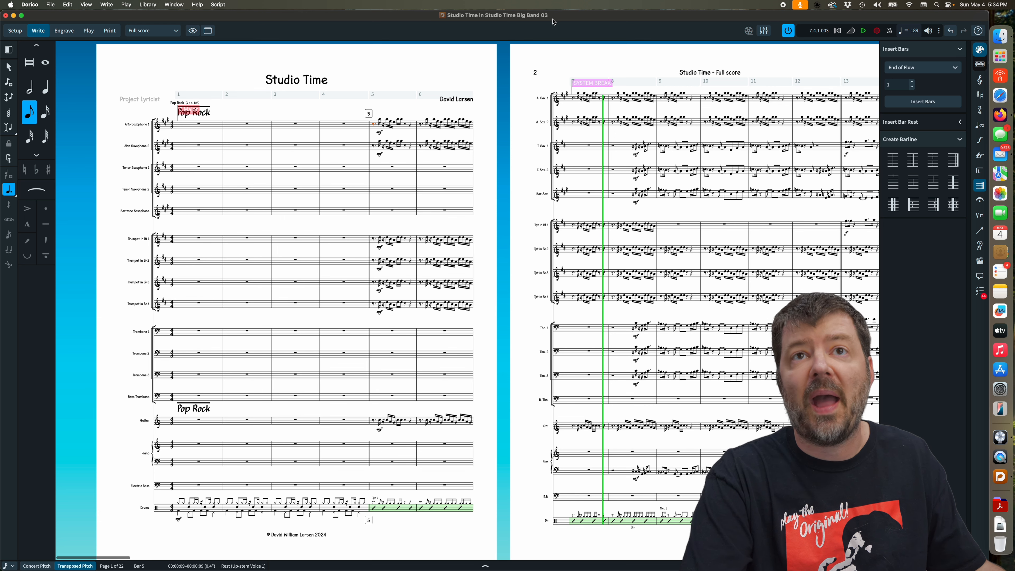
# Switch playback back to following the score tempo and record a take into Tenor Saxophone 1 from bar 5, stopping in bar 6.
pyautogui.click(902, 36)
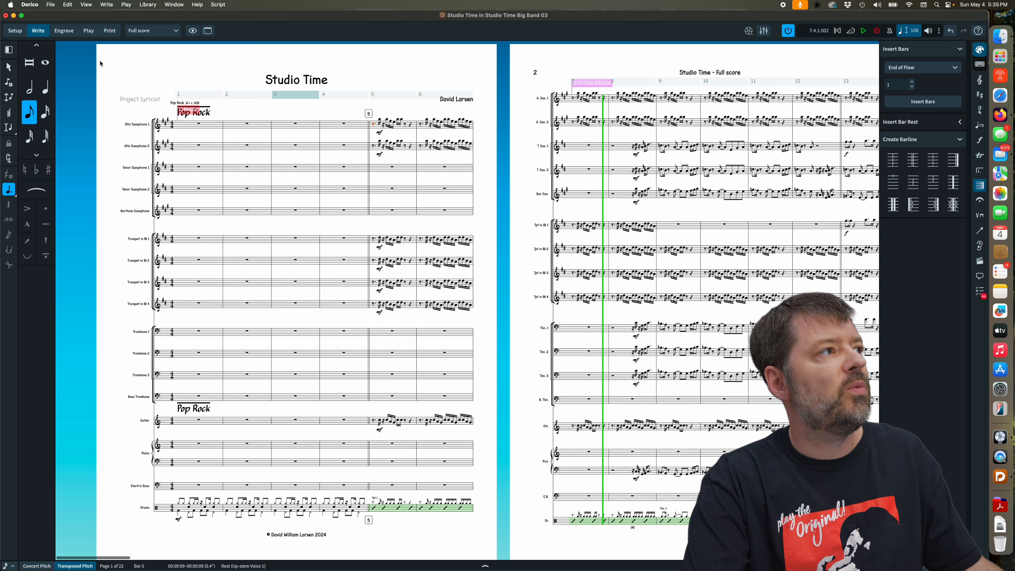
pyautogui.click(126, 5)
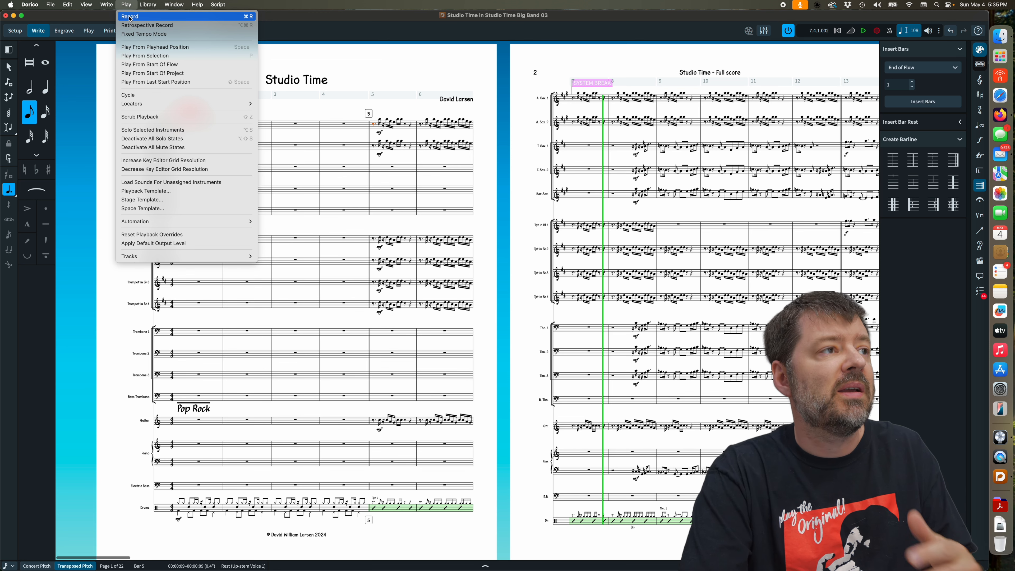
pyautogui.click(387, 173)
pyautogui.click(393, 168)
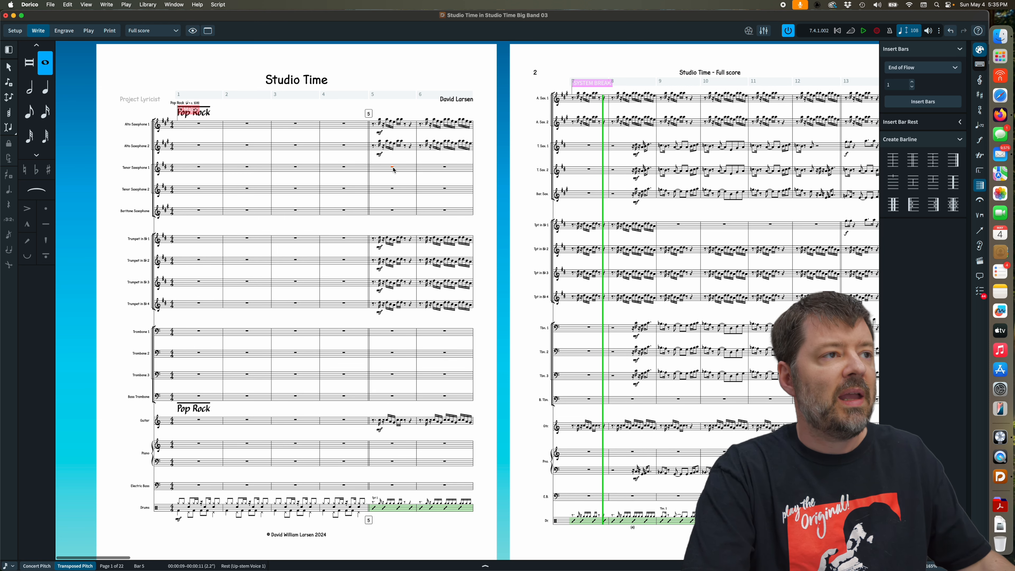
pyautogui.hotkey('shift', 'r')
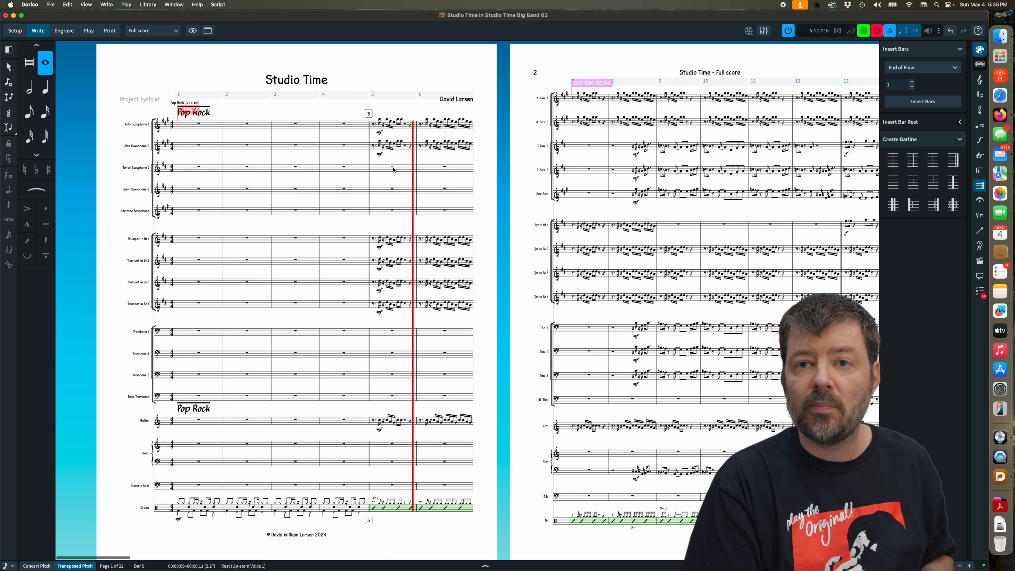
pyautogui.press('space')
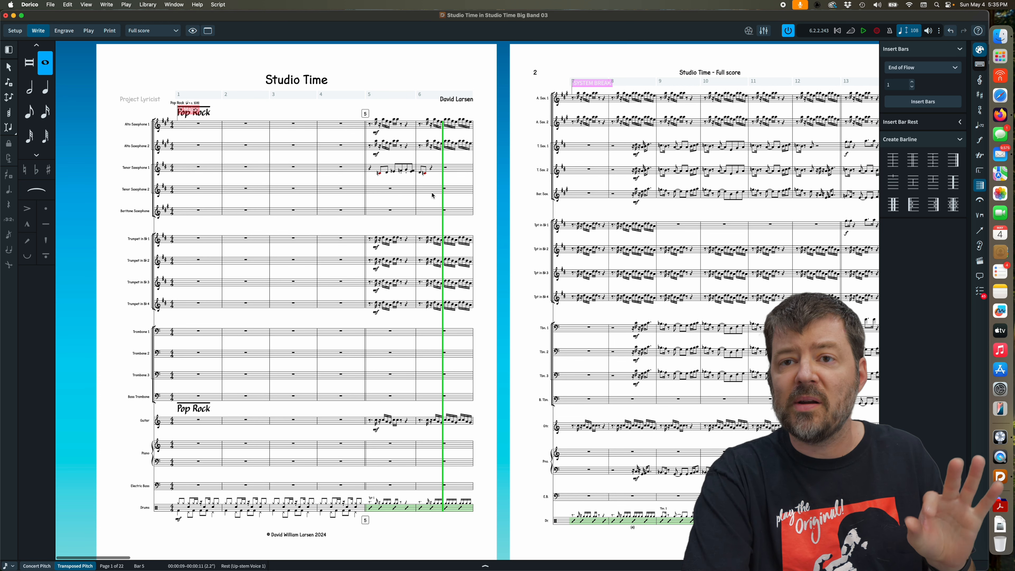
# Open the preferences and look through the Note Input and Editing options for recording settings.
pyautogui.click(36, 5)
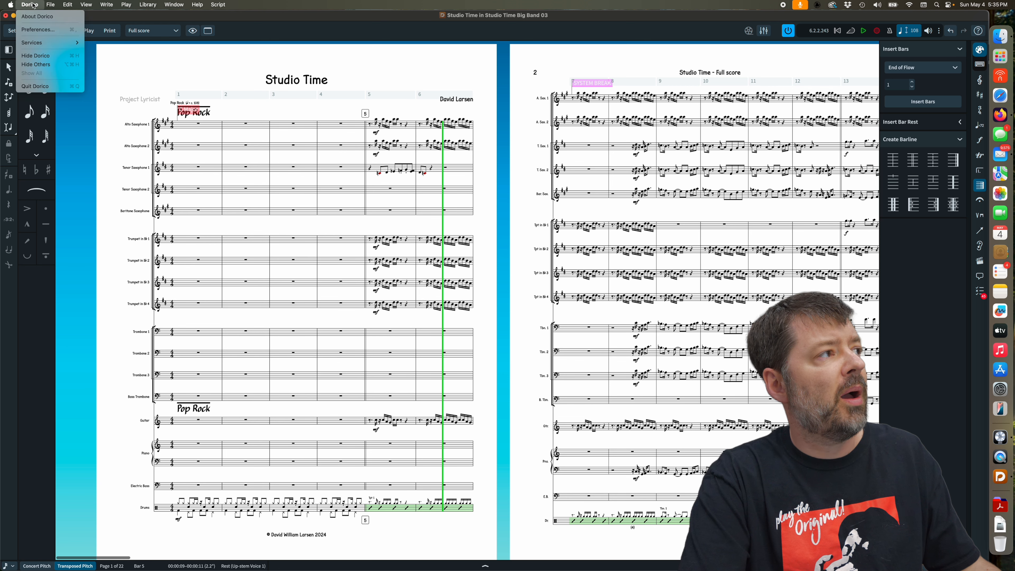
pyautogui.click(45, 34)
pyautogui.click(297, 262)
pyautogui.scroll(1, 476, 306)
pyautogui.scroll(-10, 476, 306)
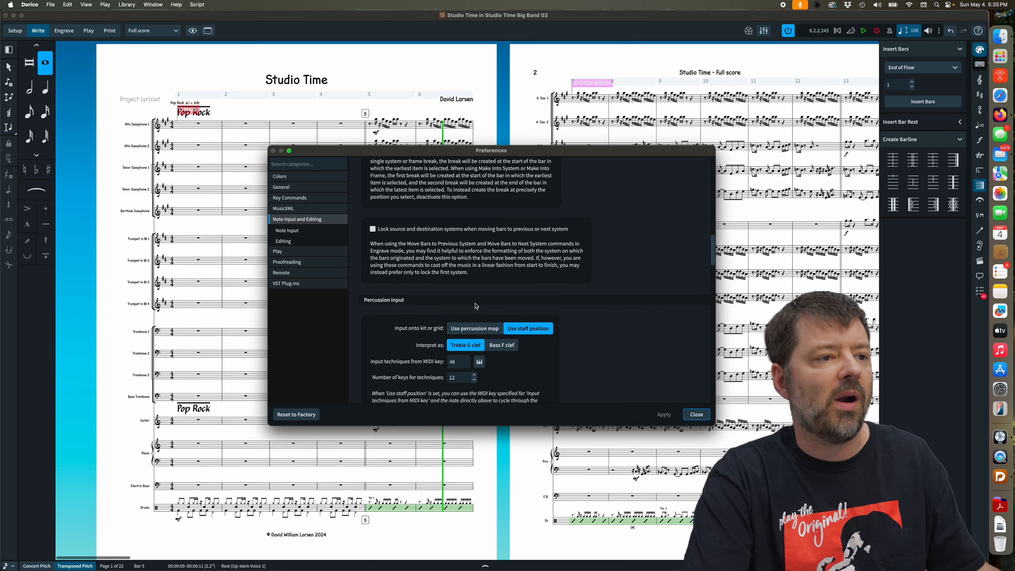
pyautogui.scroll(-10, 476, 306)
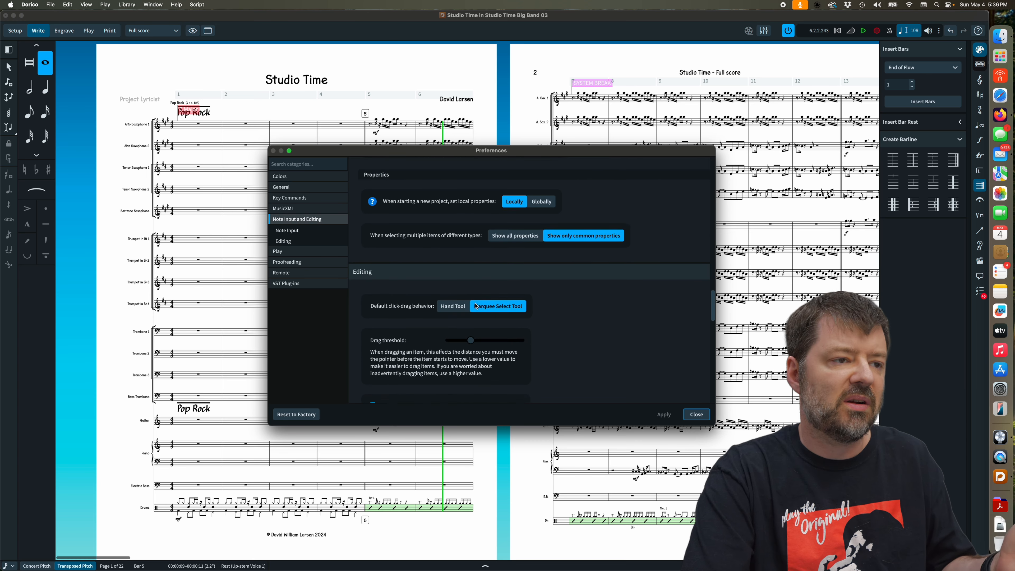
pyautogui.scroll(-10, 476, 305)
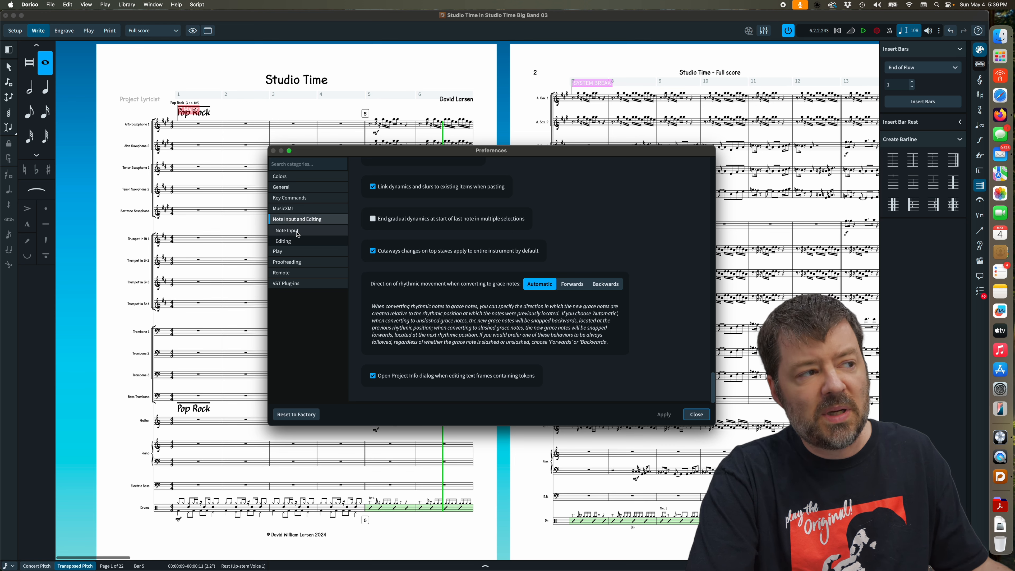
# Examine the MIDI input device and quantization settings in the Play preferences.
pyautogui.click(294, 251)
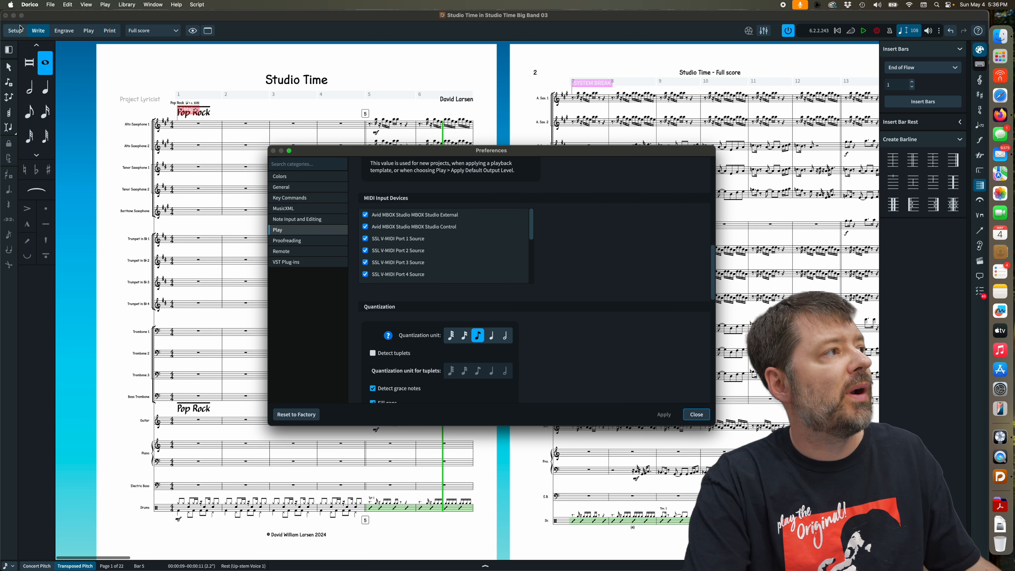
pyautogui.click(30, 5)
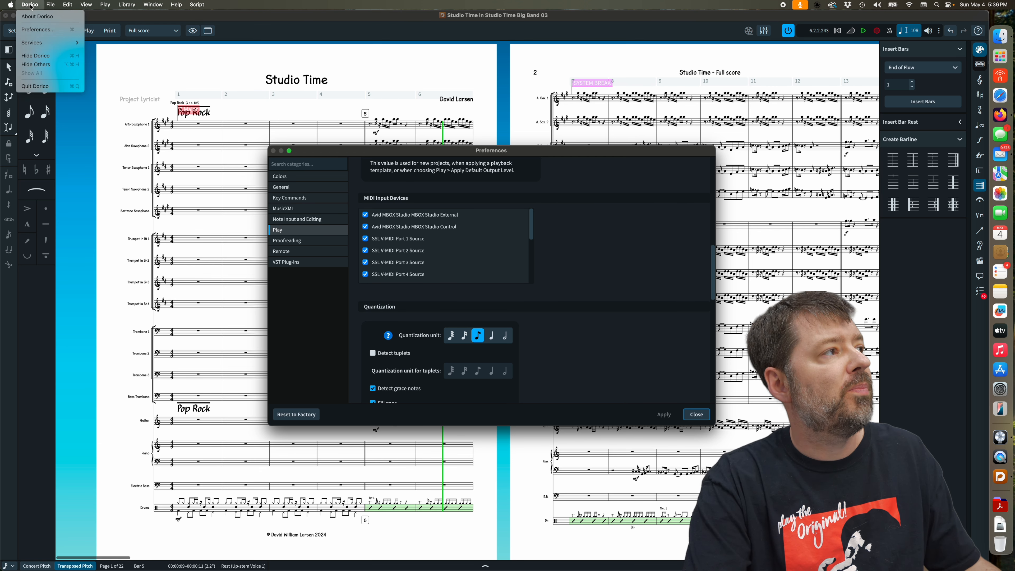
pyautogui.click(334, 154)
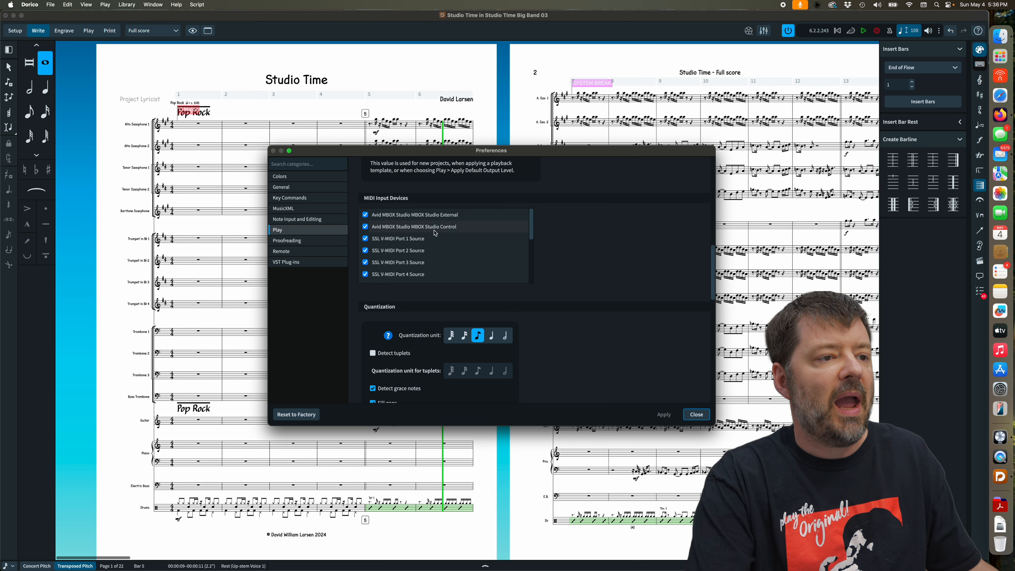
pyautogui.scroll(-3, 433, 294)
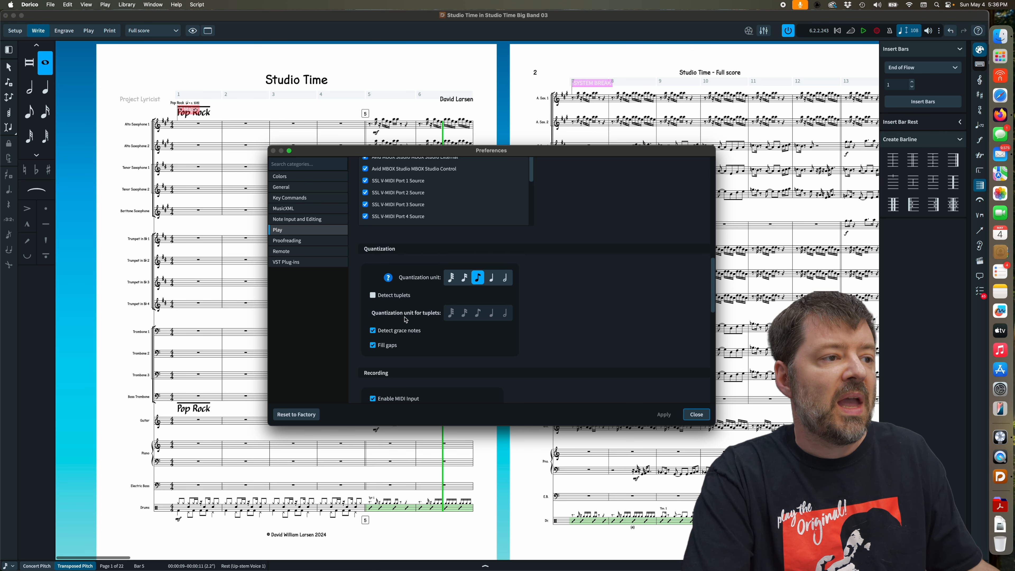
pyautogui.scroll(-1, 417, 347)
pyautogui.scroll(-10, 418, 347)
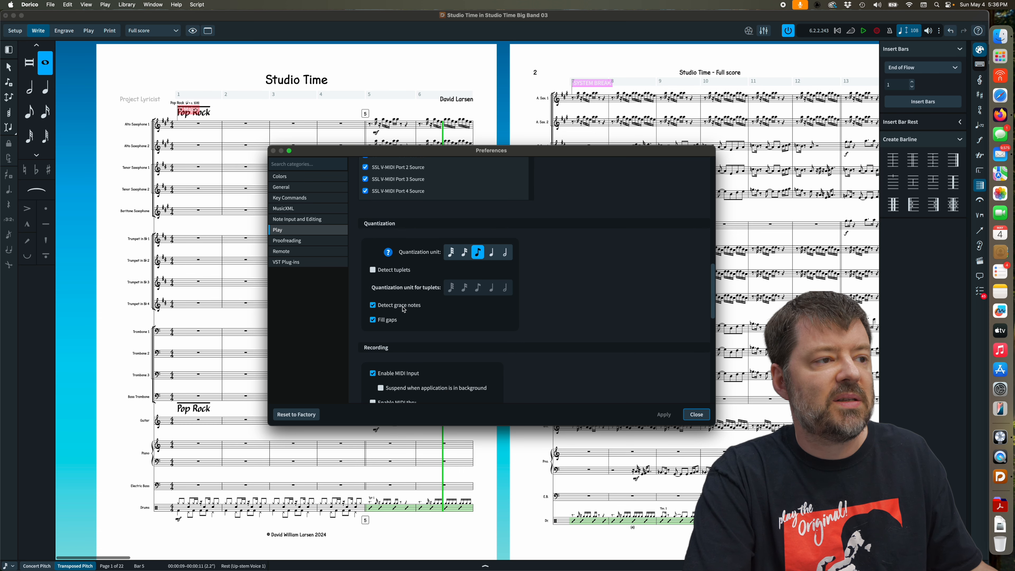
# Review the recording, transport display and controller settings in the Play preferences and close them without changes.
pyautogui.scroll(-5, 425, 344)
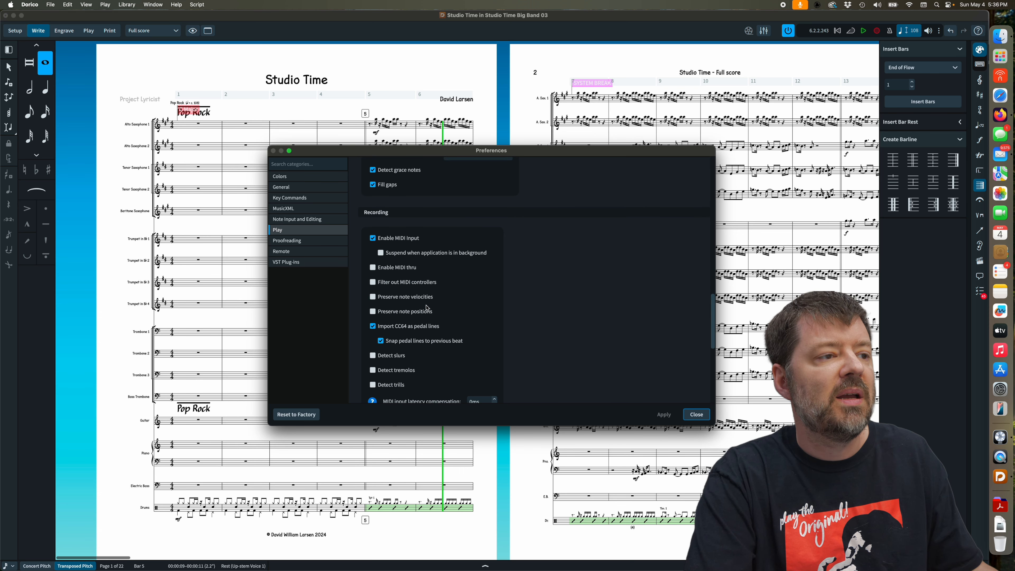
pyautogui.scroll(-2, 422, 323)
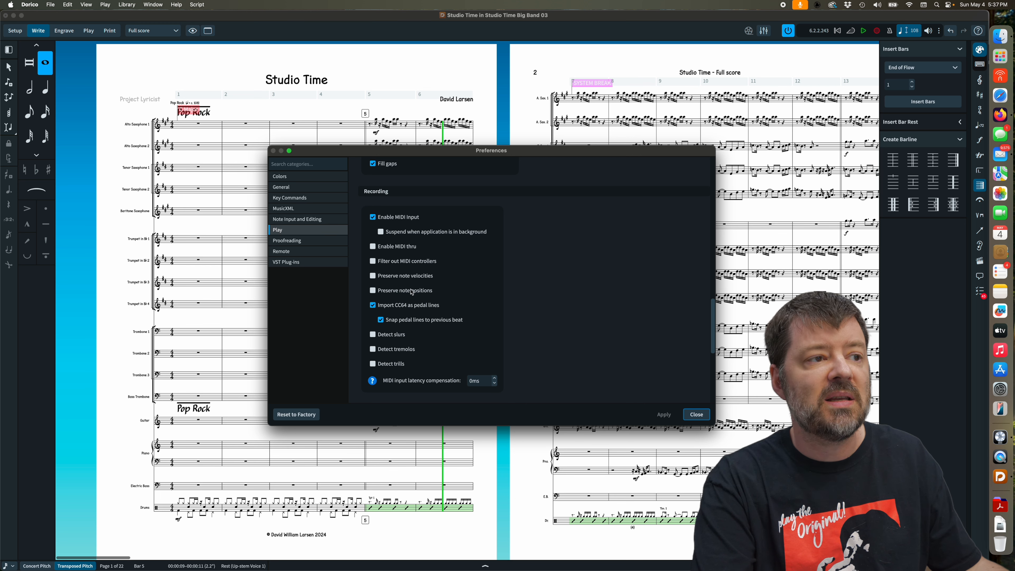
pyautogui.scroll(-1, 416, 312)
pyautogui.scroll(-3, 417, 320)
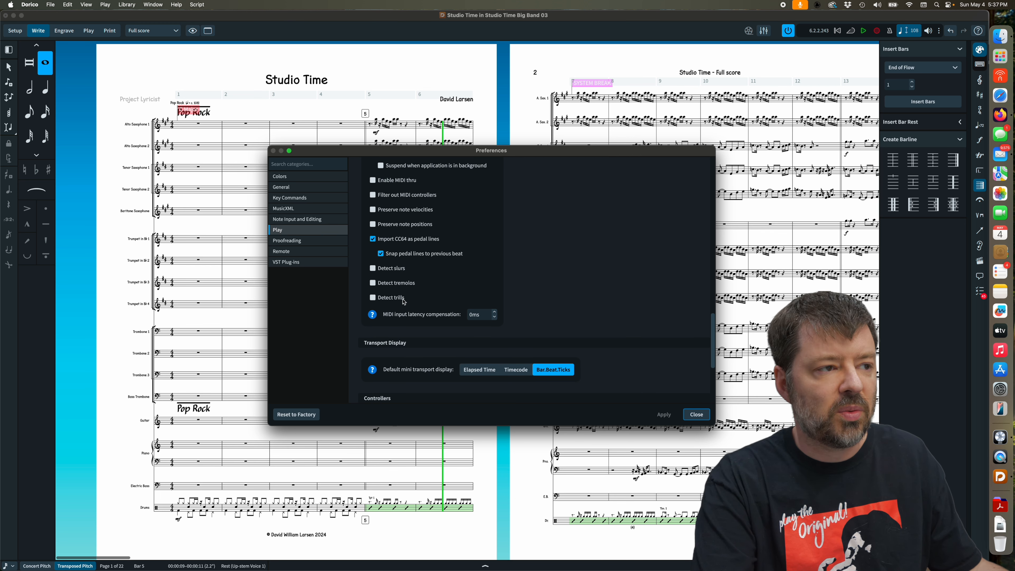
pyautogui.scroll(-5, 404, 302)
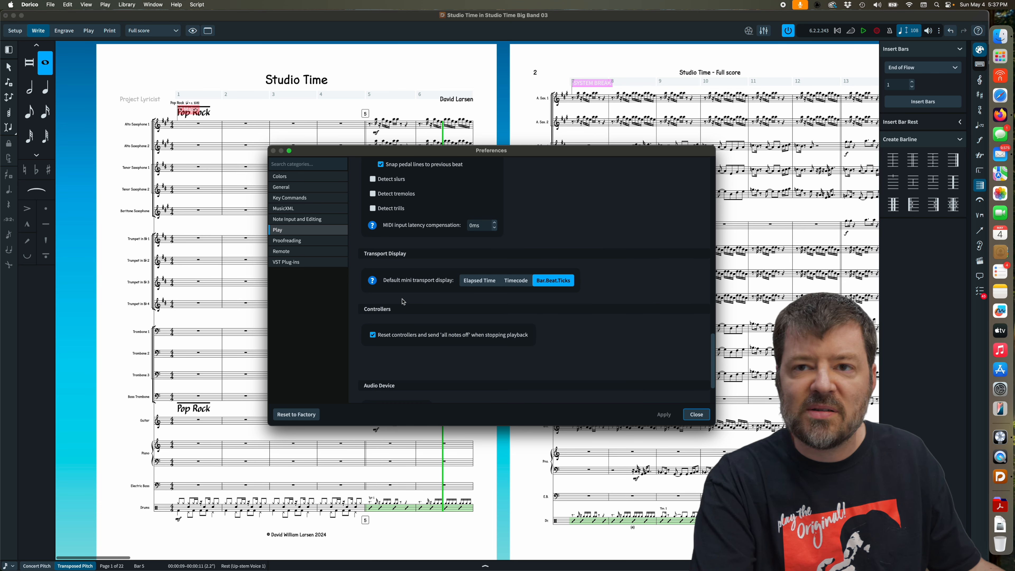
pyautogui.scroll(-1, 412, 304)
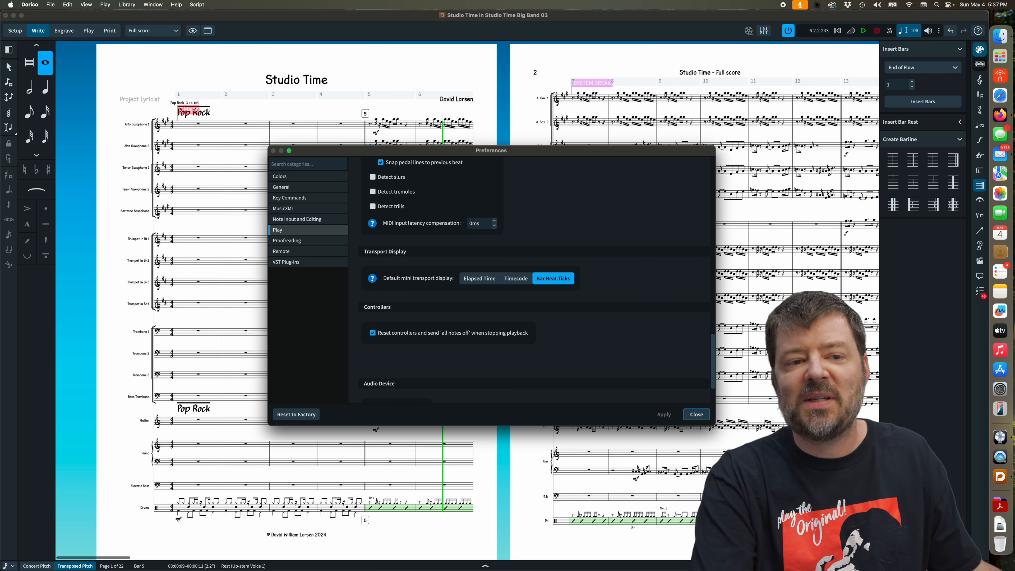
pyautogui.click(696, 414)
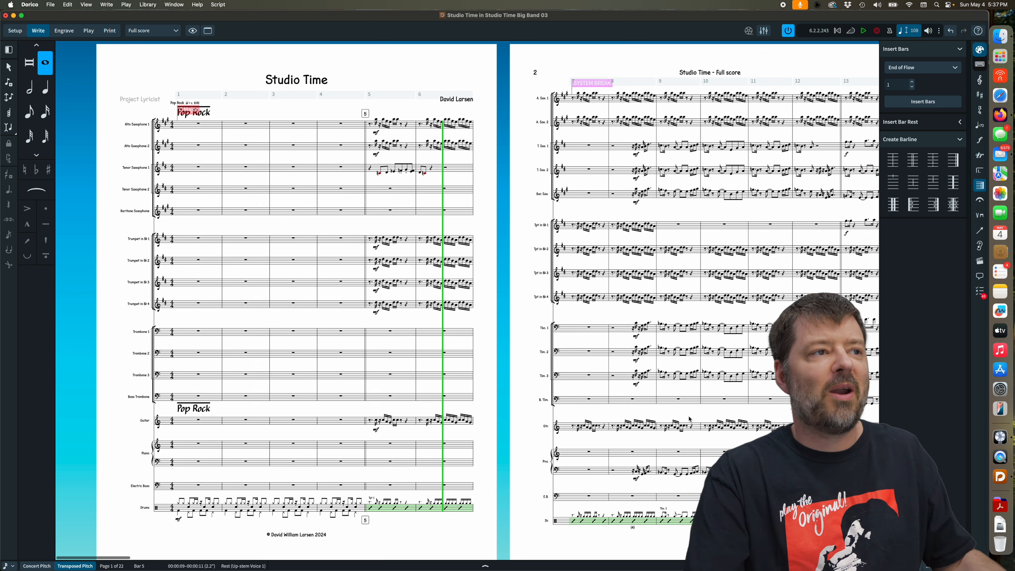
# Delete the recorded notes in bars 5 and 6 of Tenor Saxophone 1 and try the Retrospective Record command.
pyautogui.click(368, 168)
pyautogui.keyDown('shift'); pyautogui.click(430, 169); pyautogui.keyUp('shift')
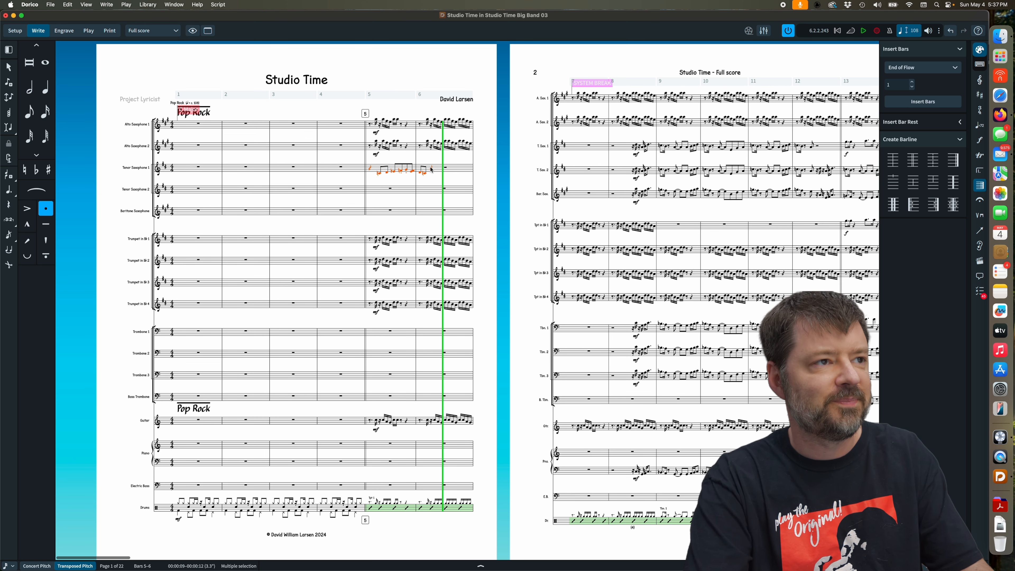
pyautogui.press('Delete')
pyautogui.click(129, 5)
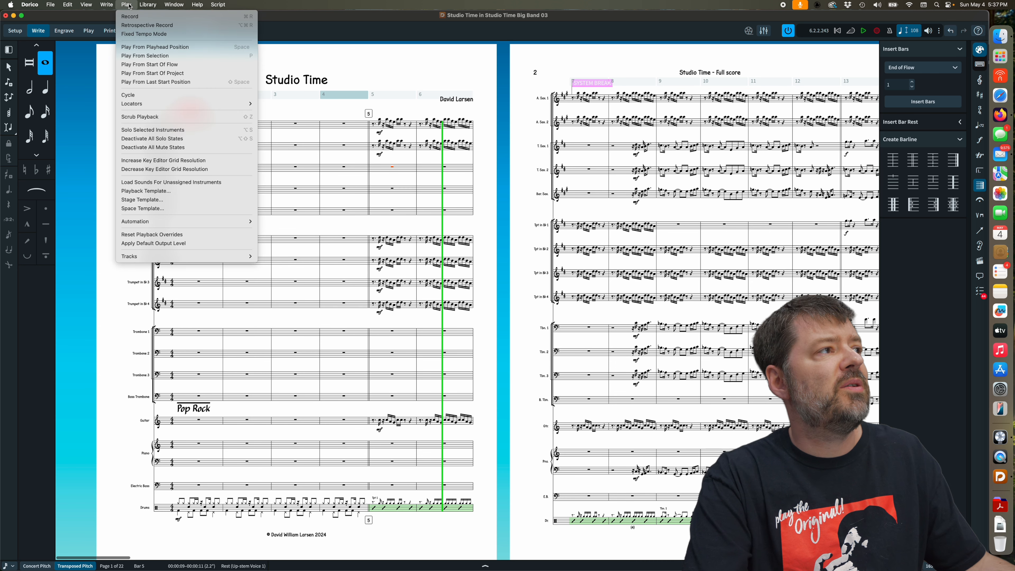
pyautogui.click(156, 25)
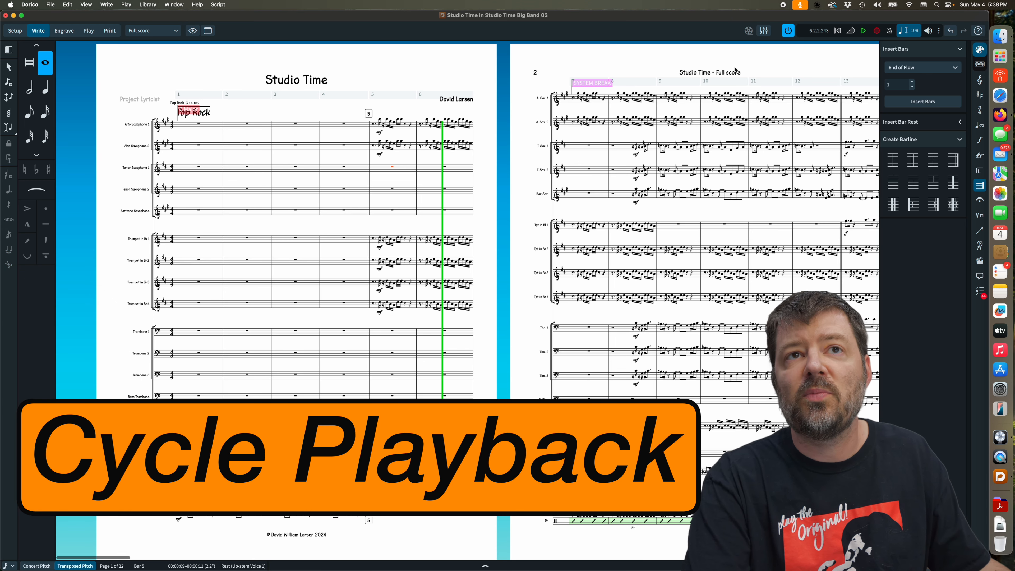
# Turn on cycle playback and set the cycle region from the start of bar 5 to the end of bar 6.
pyautogui.click(850, 31)
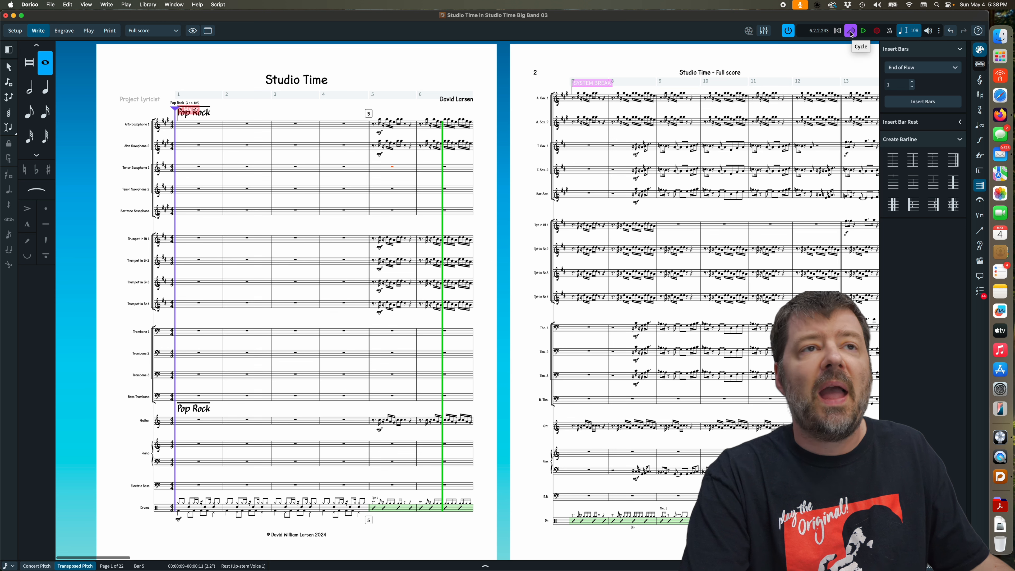
pyautogui.click(174, 112)
pyautogui.moveTo(174, 112); pyautogui.dragTo(284, 111)
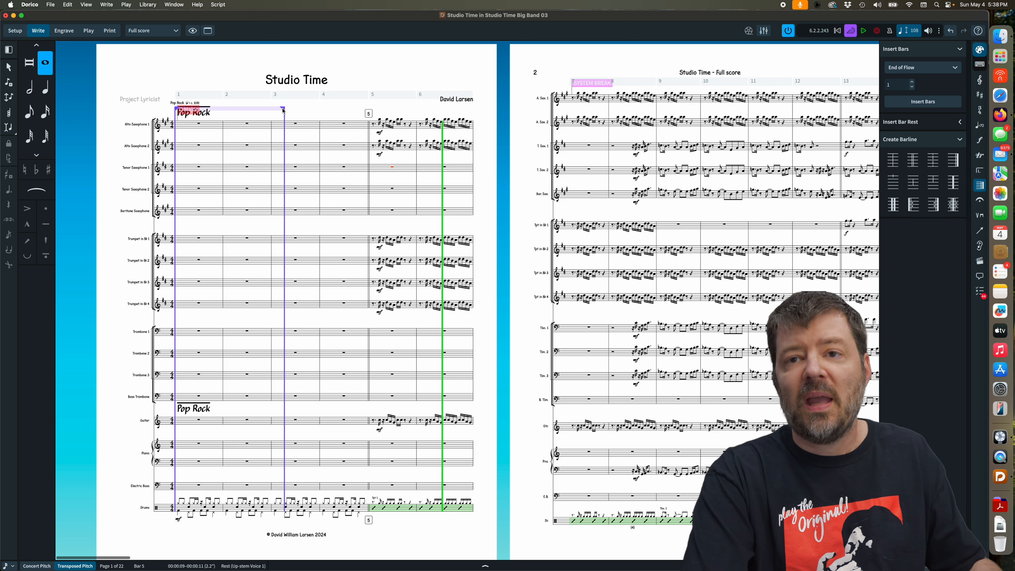
pyautogui.moveTo(283, 111); pyautogui.dragTo(472, 120)
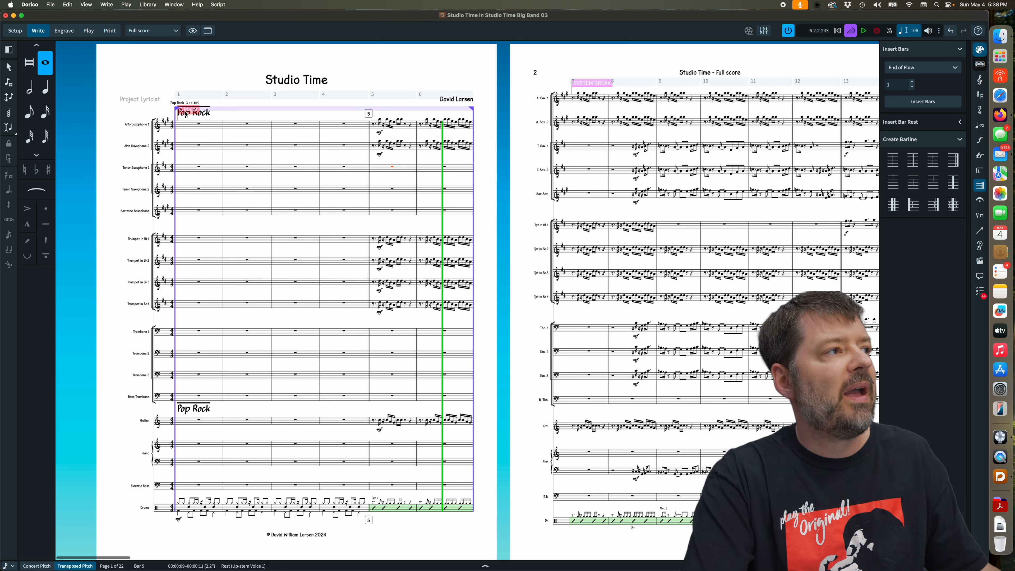
pyautogui.moveTo(177, 112); pyautogui.dragTo(314, 131)
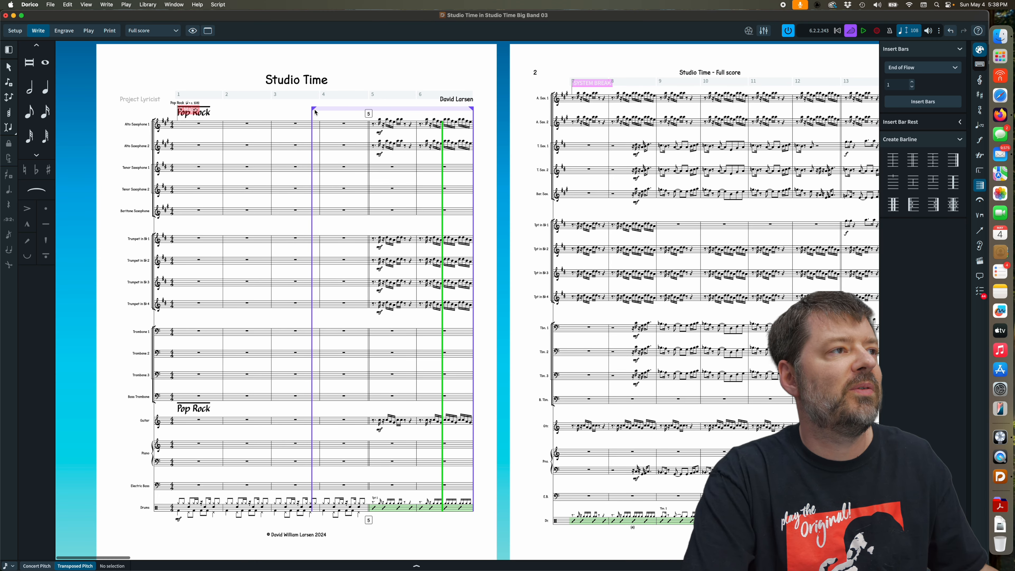
pyautogui.moveTo(314, 112); pyautogui.dragTo(369, 112)
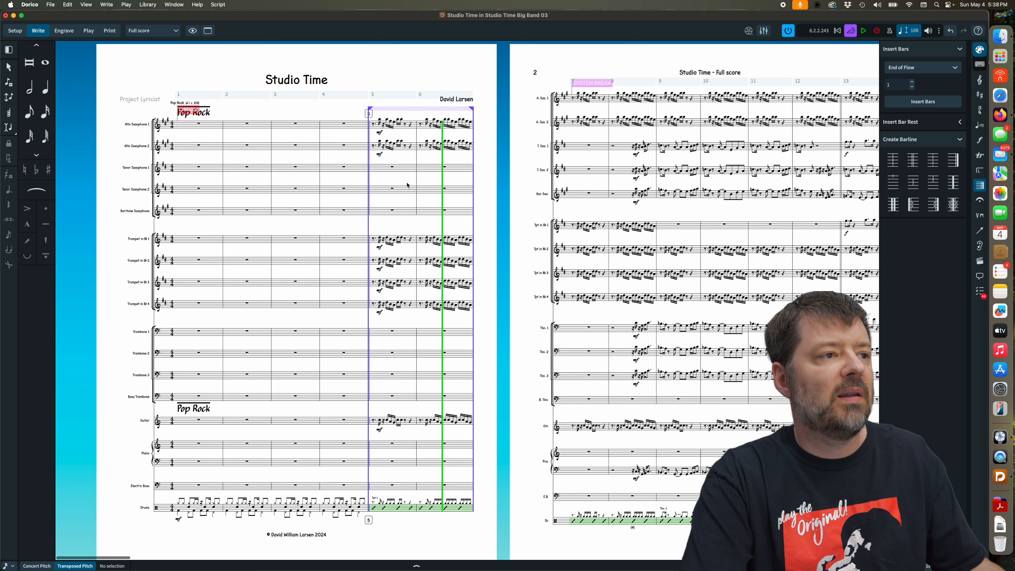
# Play the cycle region from the bar 5 rest in Trumpet 1, and play from bar 8 outside the region, stopping in bar 9.
pyautogui.click(374, 240)
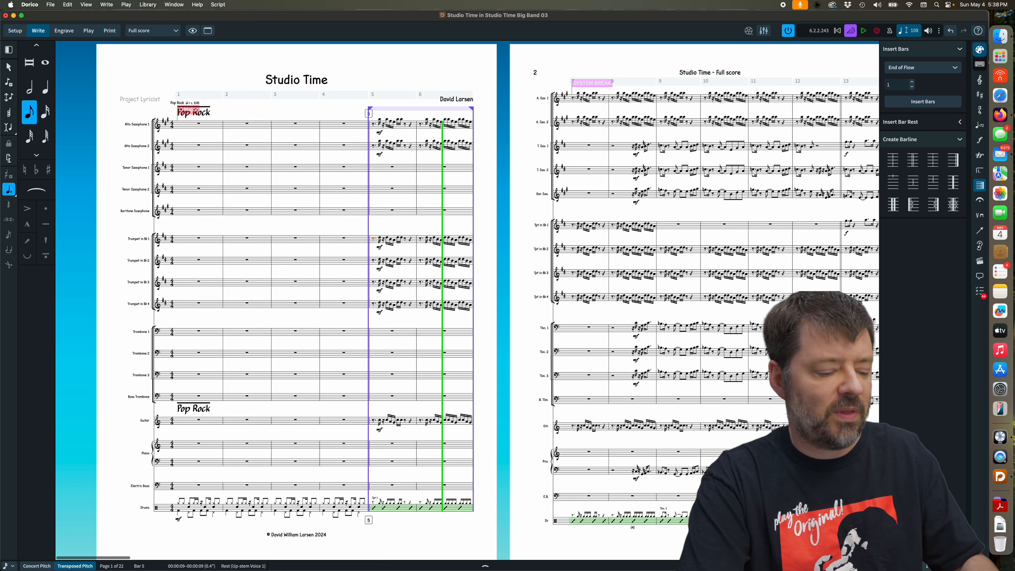
pyautogui.press('space')
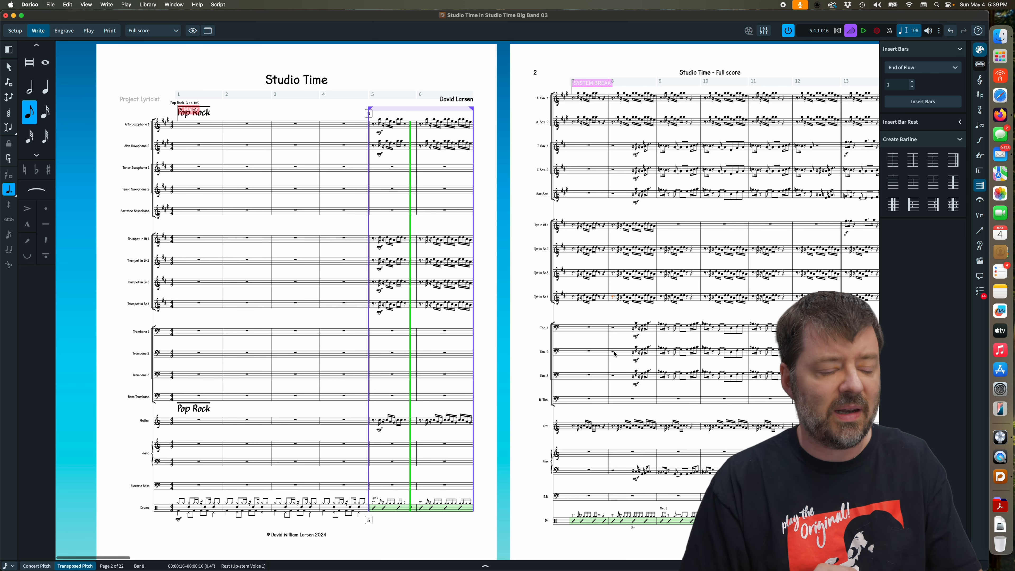
pyautogui.press('p')
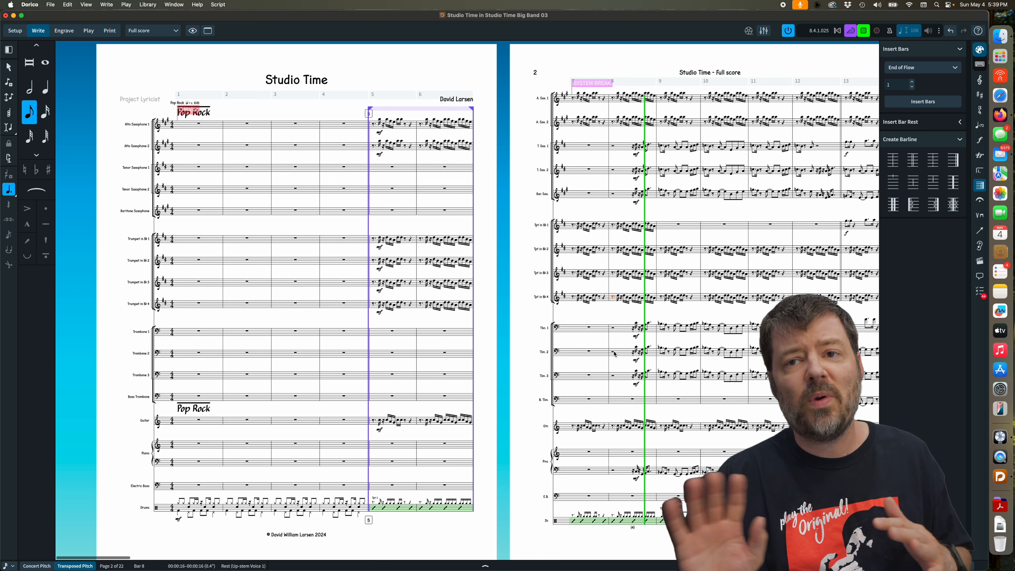
pyautogui.press('space')
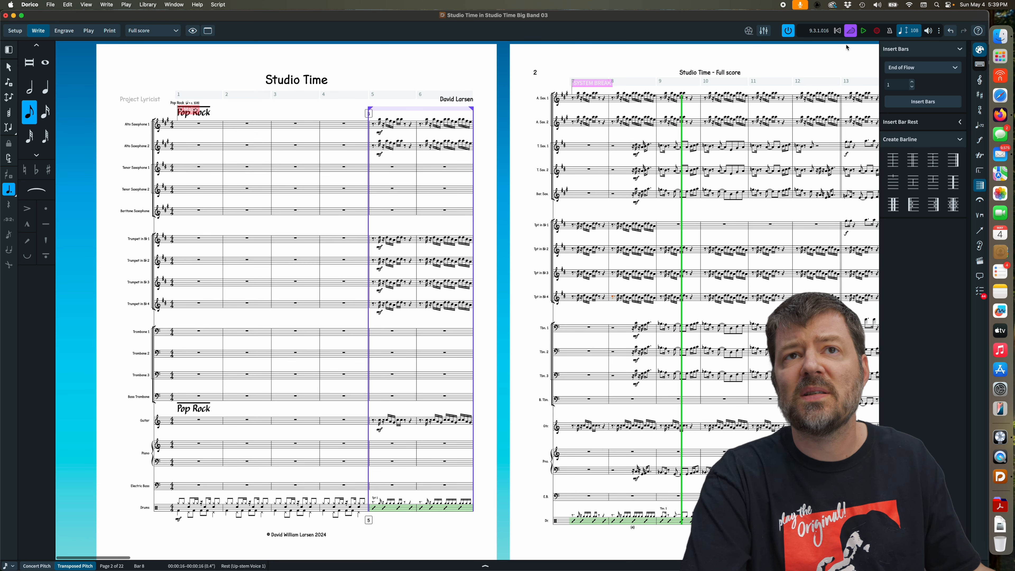
# Turn off cycle playback and hide the cycle locators in the score.
pyautogui.click(849, 35)
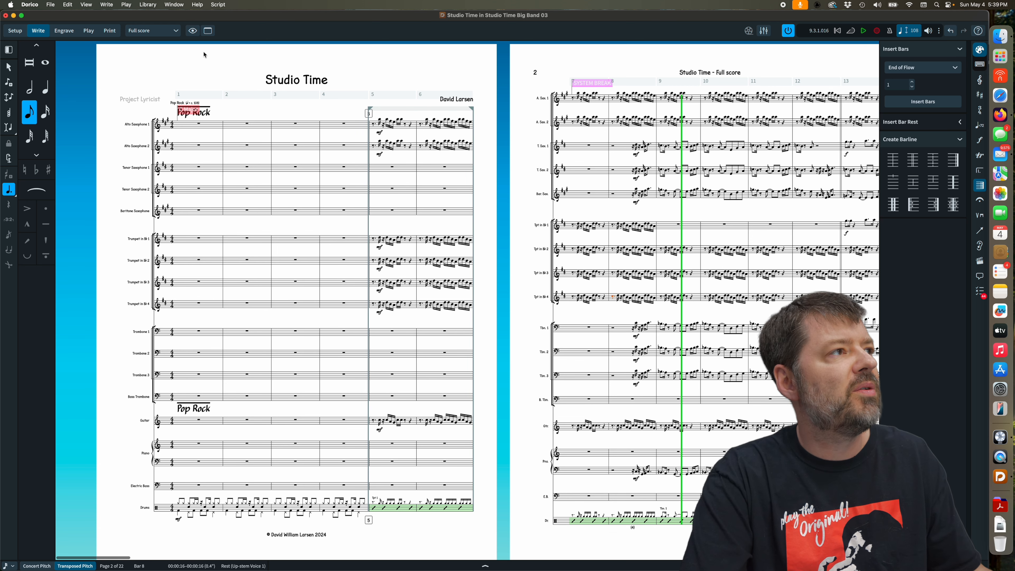
pyautogui.click(192, 31)
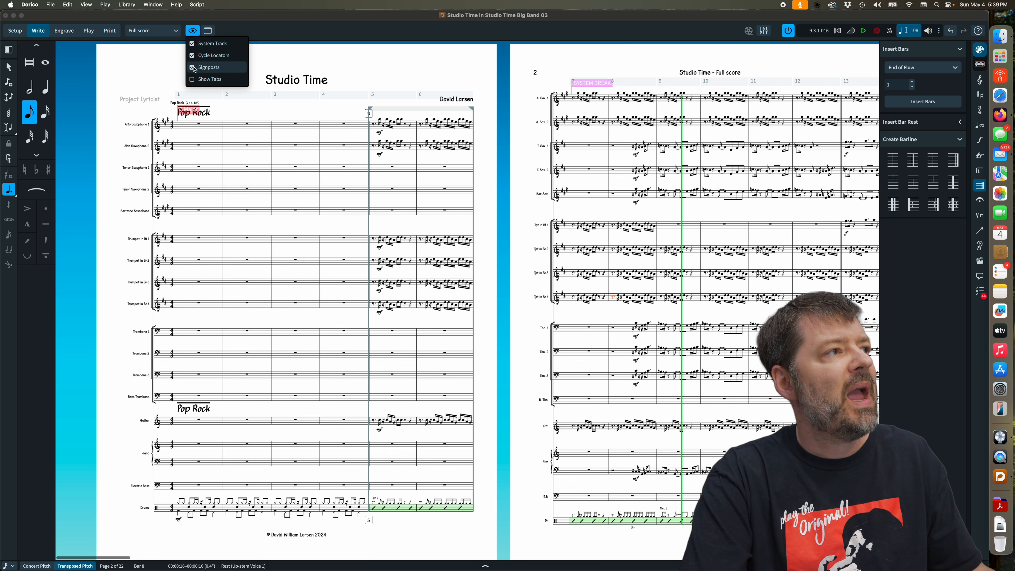
pyautogui.click(194, 56)
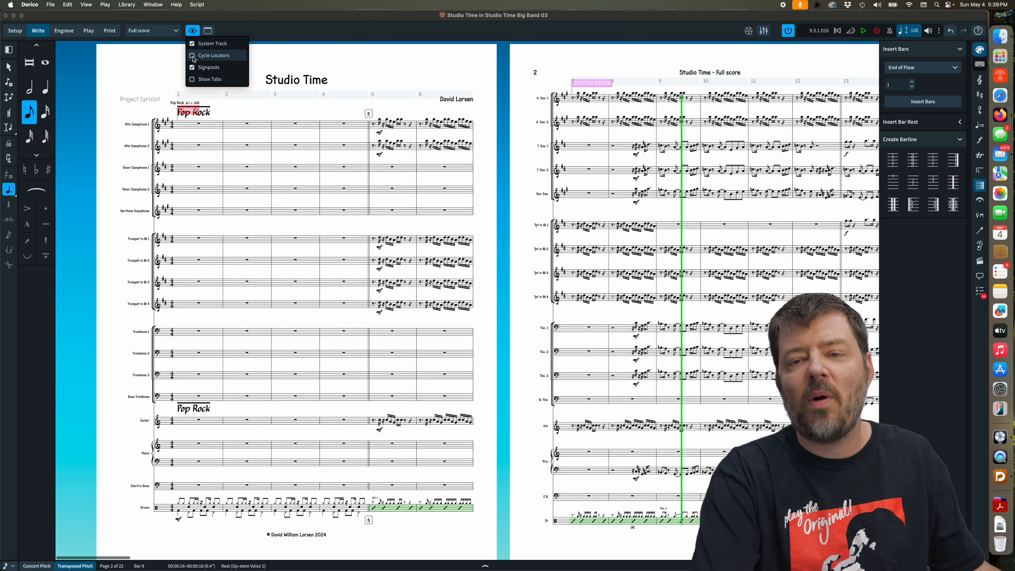
# Show the cycle locators in the score and hide them again.
pyautogui.click(194, 56)
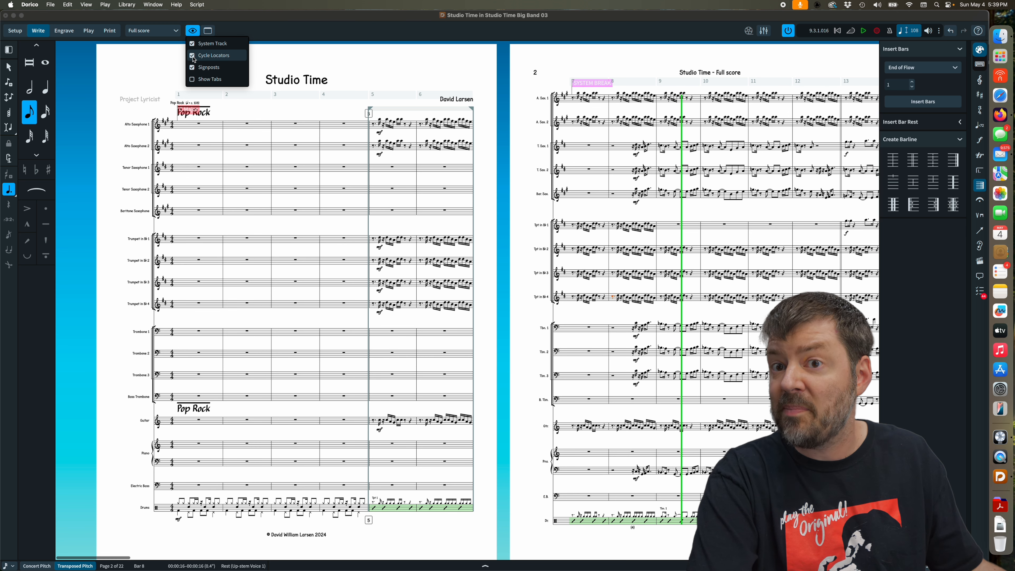
pyautogui.click(194, 56)
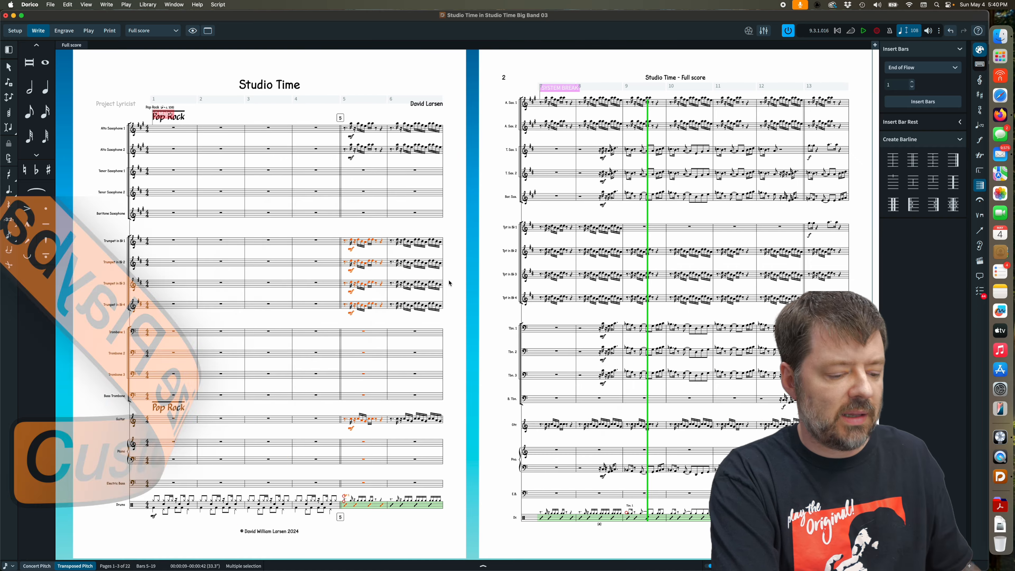
# Open the Key Editor below the score for the selected Trumpet 1 passage and enlarge it to show the bar 5 notes.
pyautogui.press('z')
pyautogui.press('z')
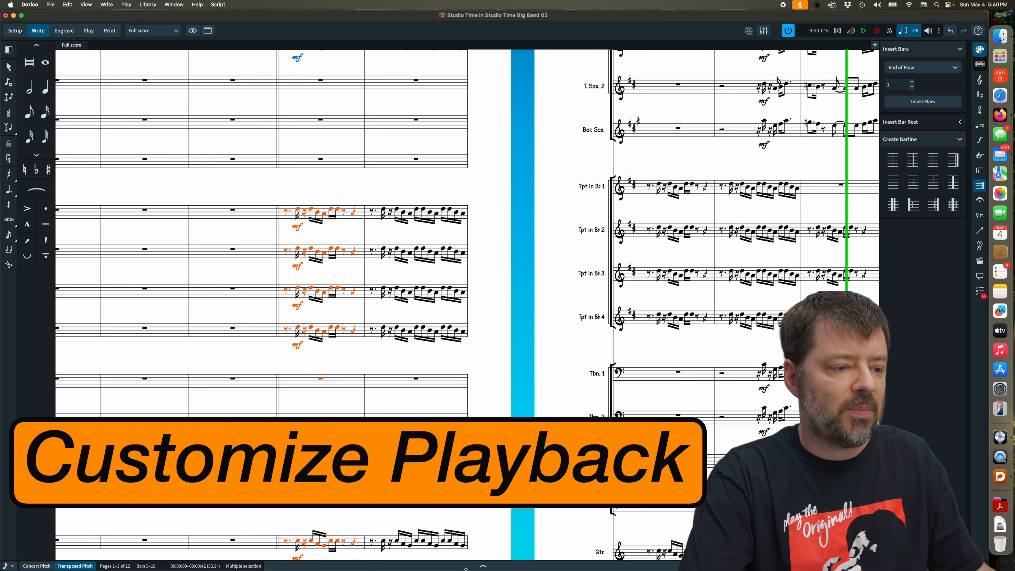
pyautogui.click(483, 565)
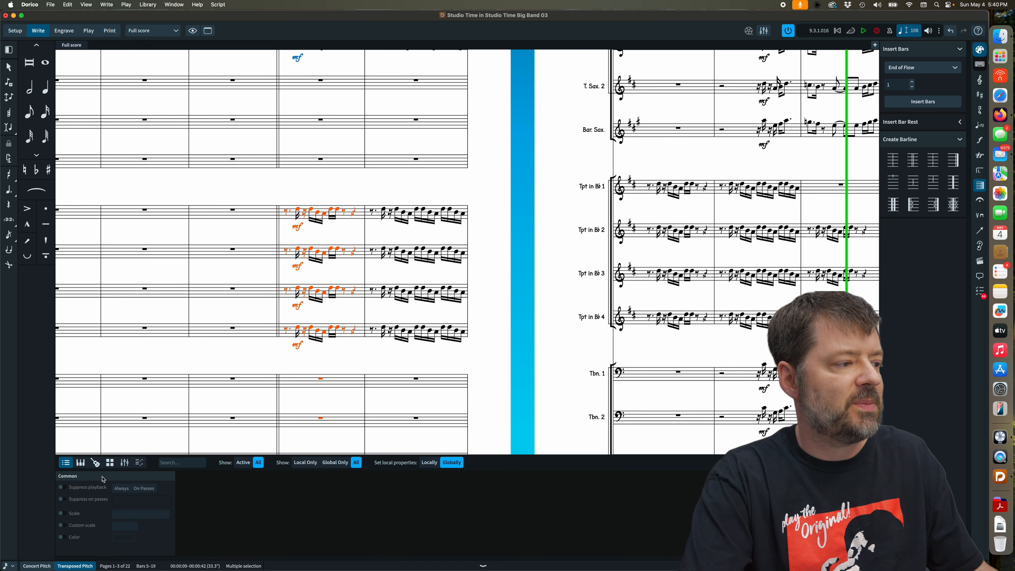
pyautogui.click(140, 462)
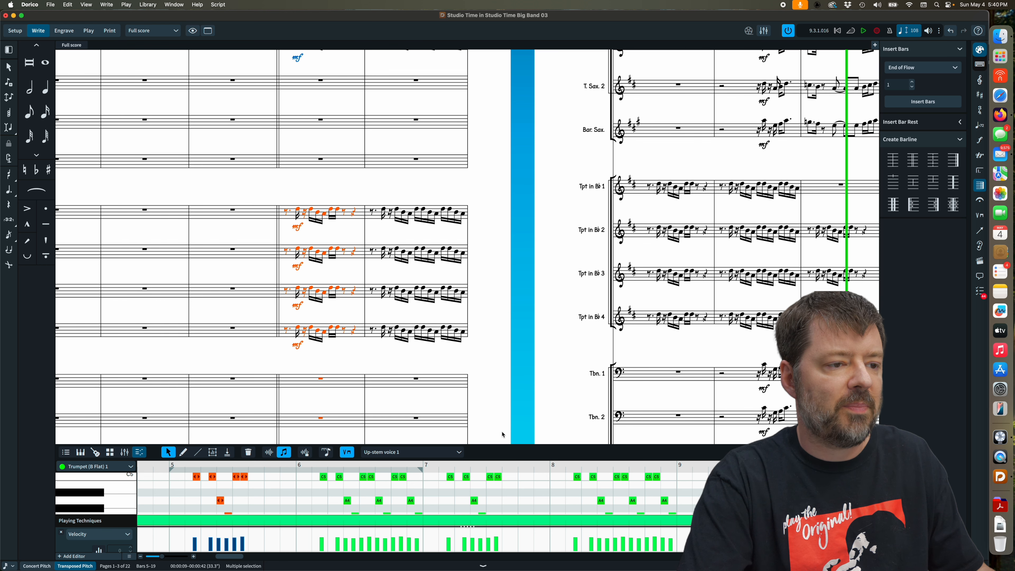
pyautogui.moveTo(496, 445); pyautogui.dragTo(493, 367)
pyautogui.scroll(-4, 508, 305)
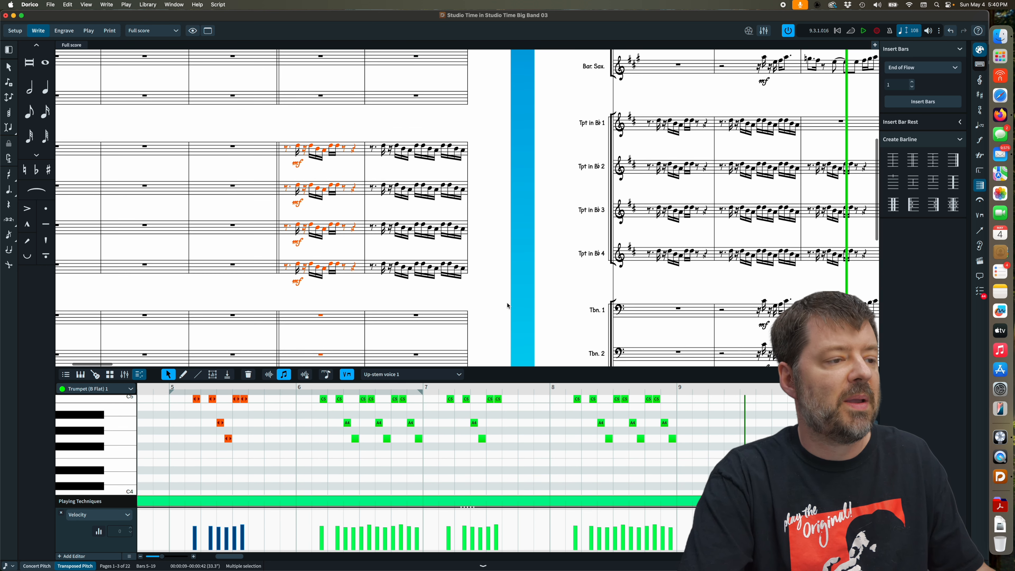
pyautogui.scroll(2, 430, 453)
pyautogui.hscroll(-3, 430, 454)
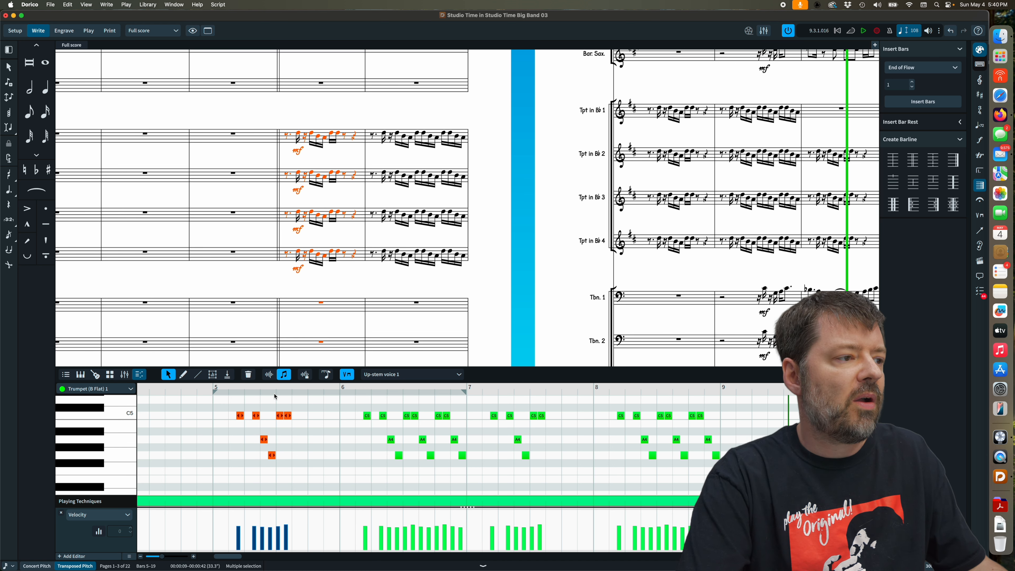
# Switch the Key Editor to played durations and lengthen the last C5 of Trumpet 1 in bar 5 to nearly the bar's end.
pyautogui.click(269, 375)
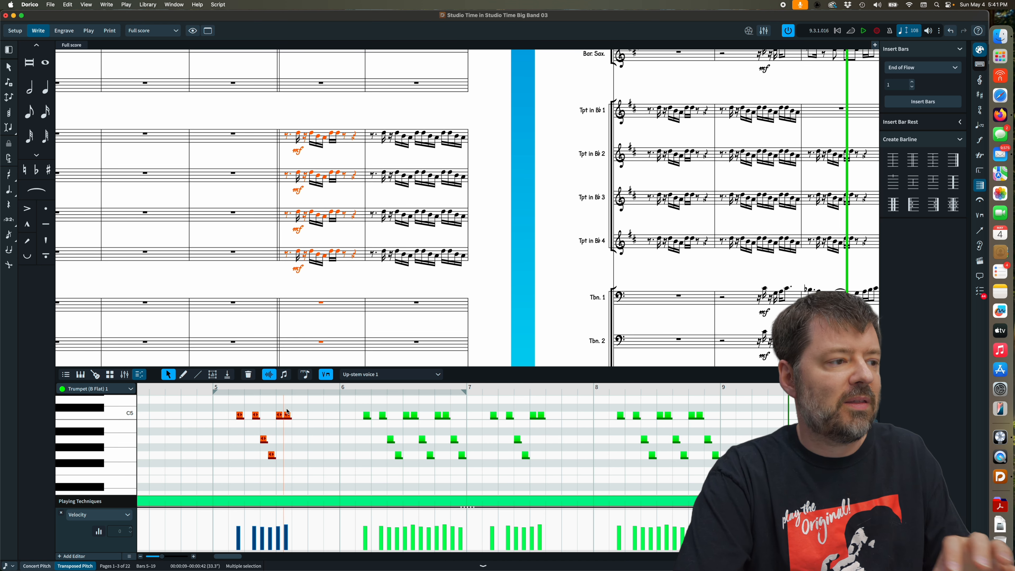
pyautogui.click(303, 435)
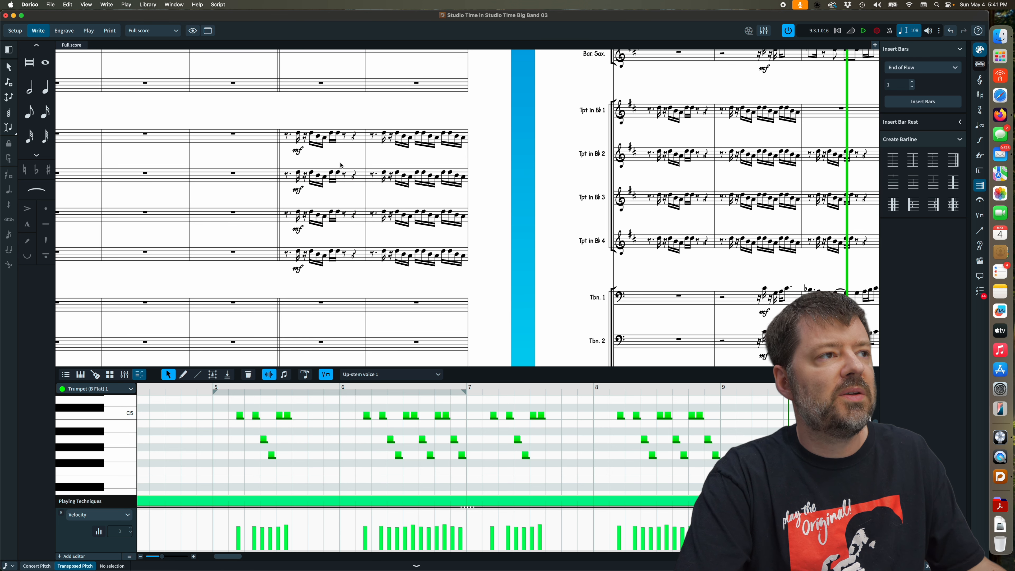
pyautogui.click(339, 135)
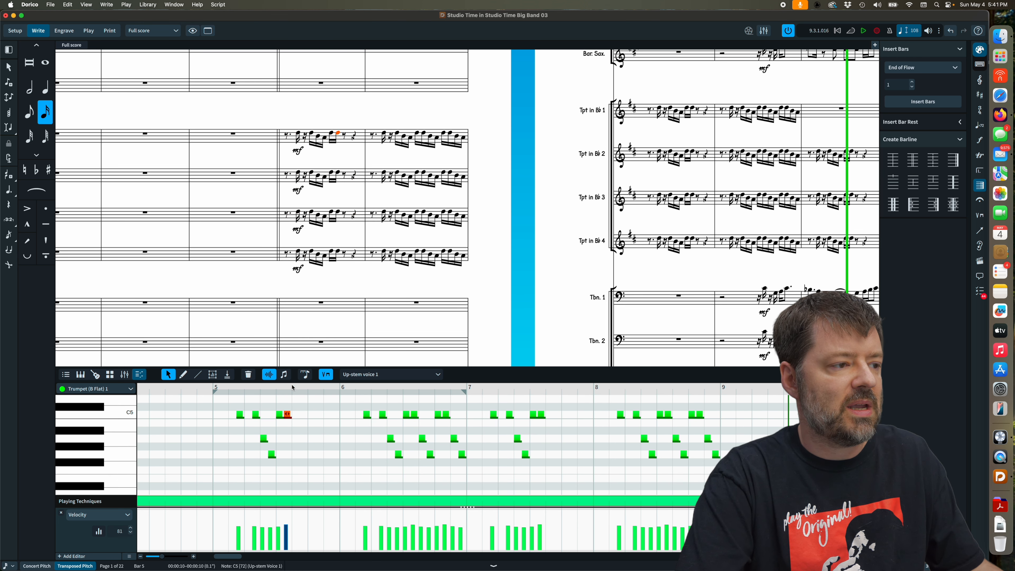
pyautogui.moveTo(290, 414); pyautogui.dragTo(333, 421)
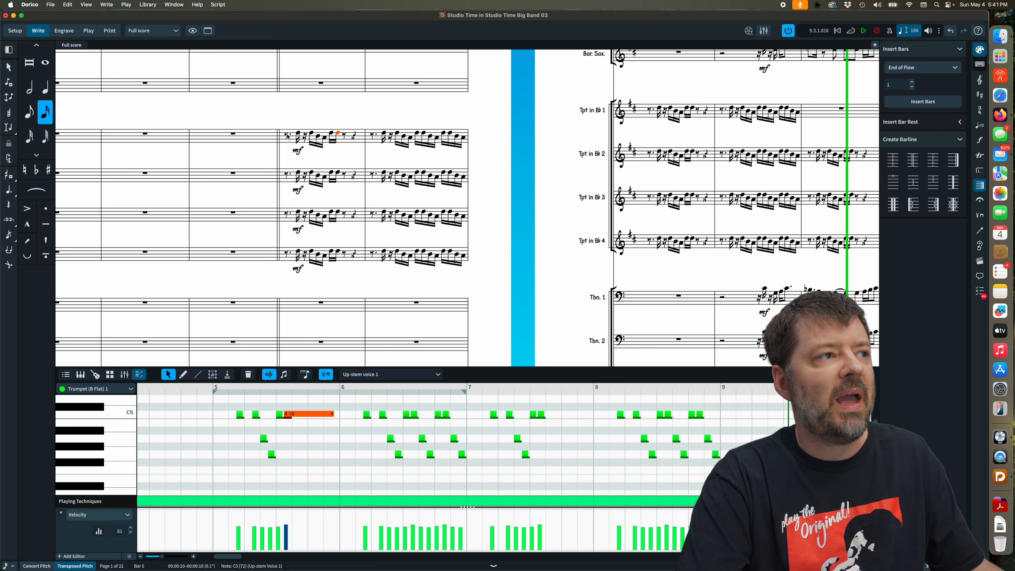
# Select Trumpet 1's phrase in bar 5, play it from the selection, and stop playback in bar 6.
pyautogui.click(287, 136)
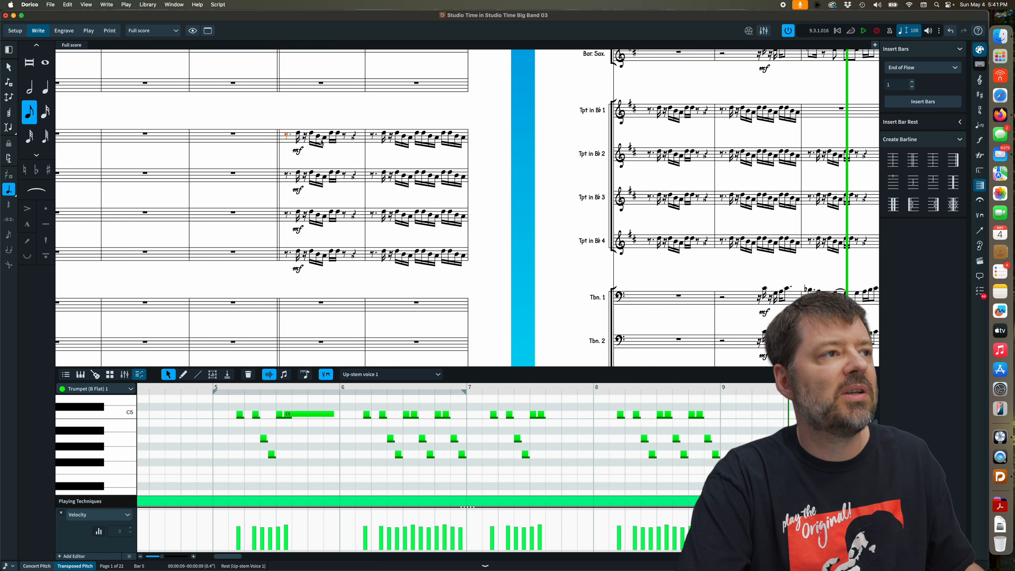
pyautogui.keyDown('shift'); pyautogui.click(341, 135); pyautogui.keyUp('shift')
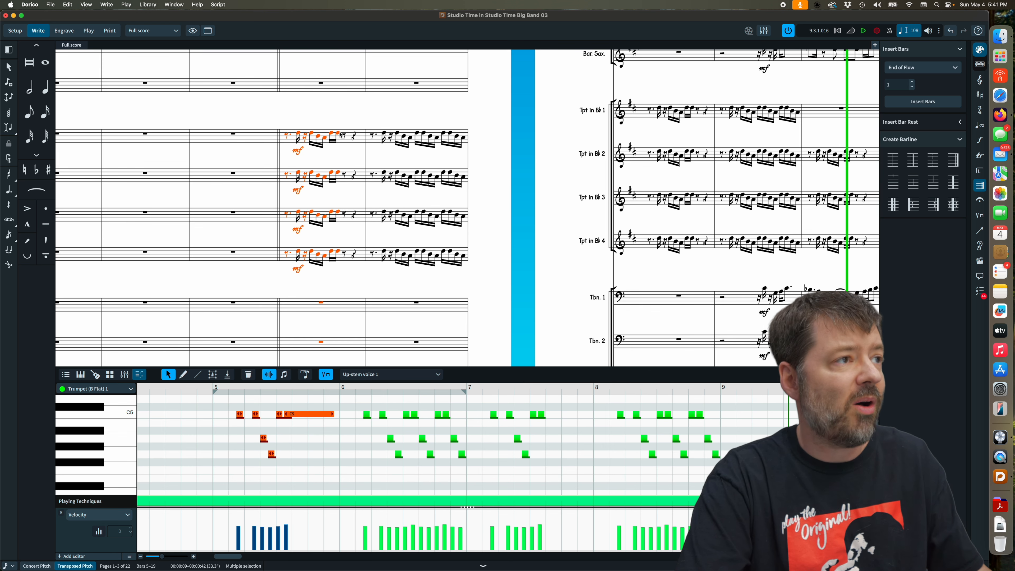
pyautogui.click(313, 117)
pyautogui.click(288, 137)
pyautogui.keyDown('shift'); pyautogui.click(345, 136); pyautogui.keyUp('shift')
pyautogui.press('space')
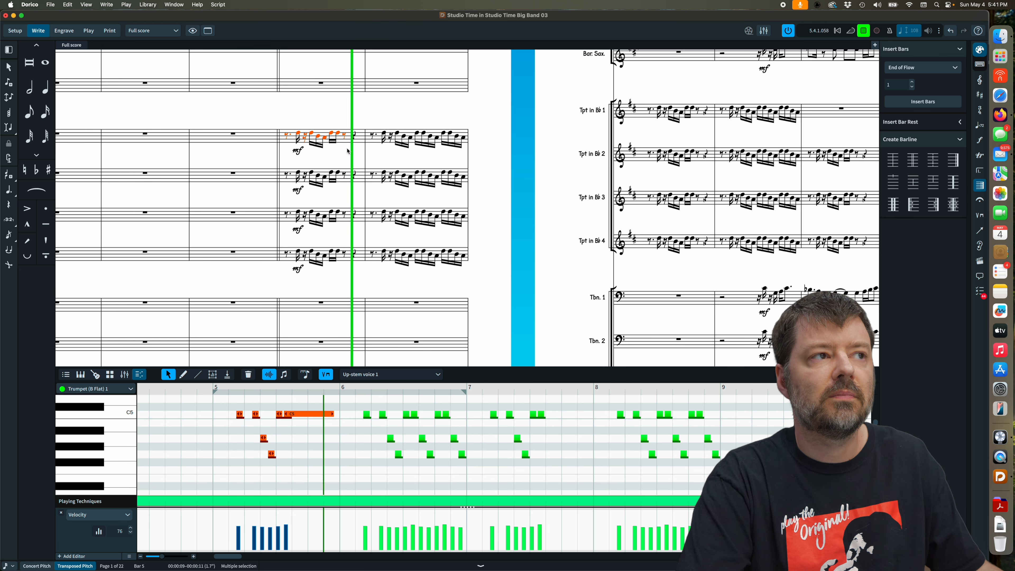
pyautogui.press('space')
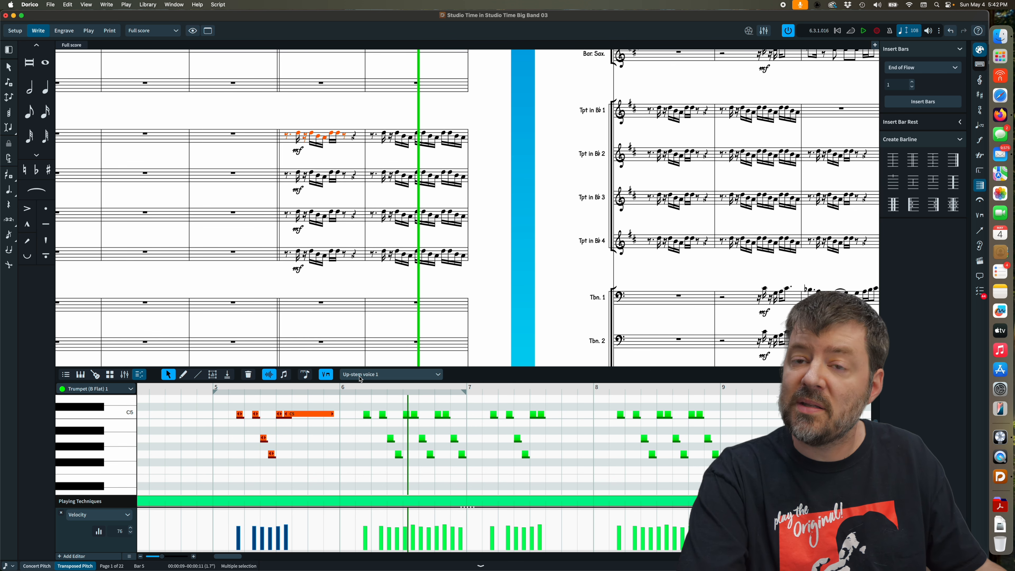
# Show the guitar's notes from bar 7 in the Key Editor and open its list of voices.
pyautogui.scroll(-5, 429, 314)
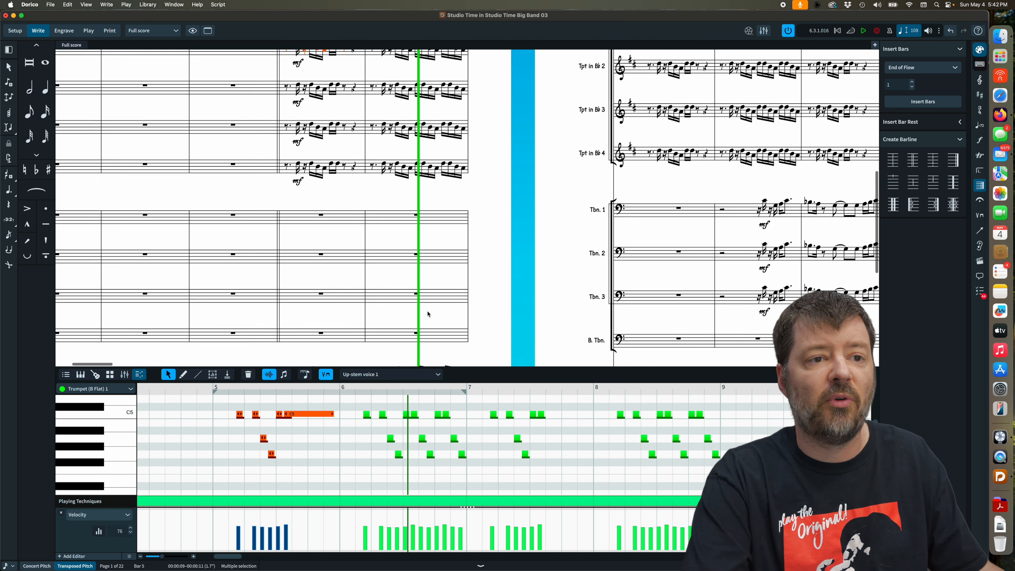
pyautogui.hscroll(3, 428, 314)
pyautogui.scroll(2, 428, 315)
pyautogui.hscroll(4, 428, 314)
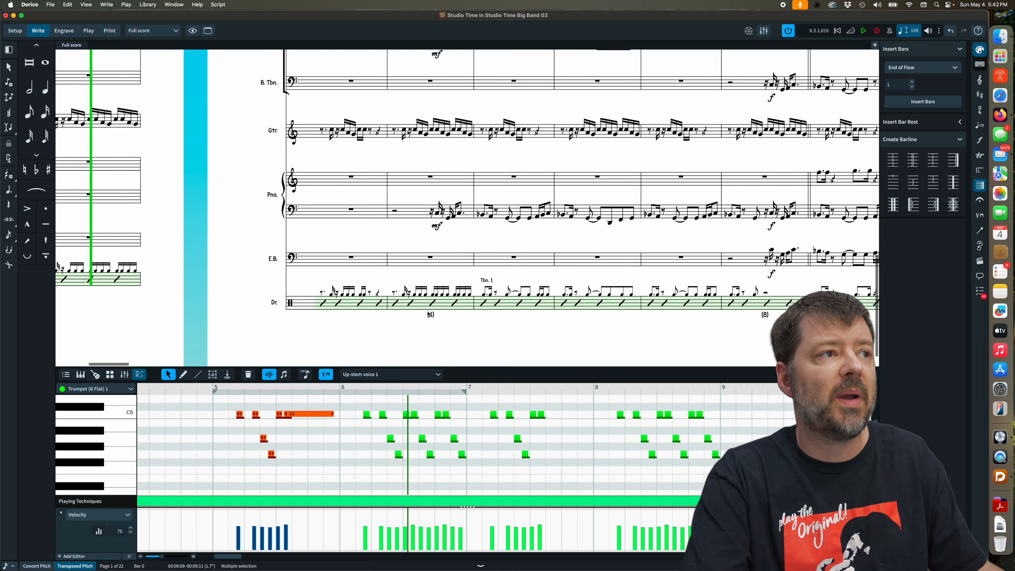
pyautogui.click(333, 143)
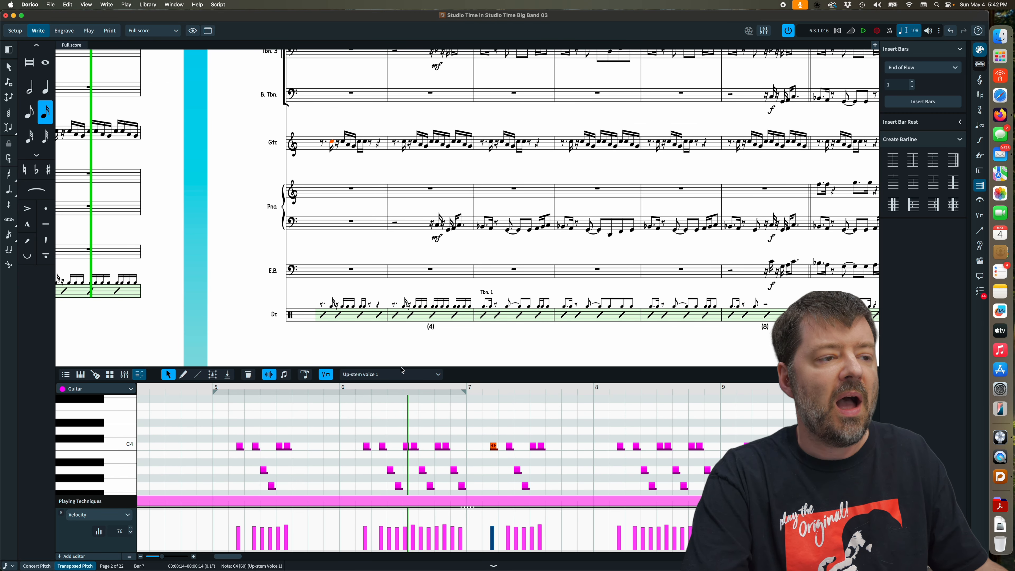
pyautogui.click(424, 377)
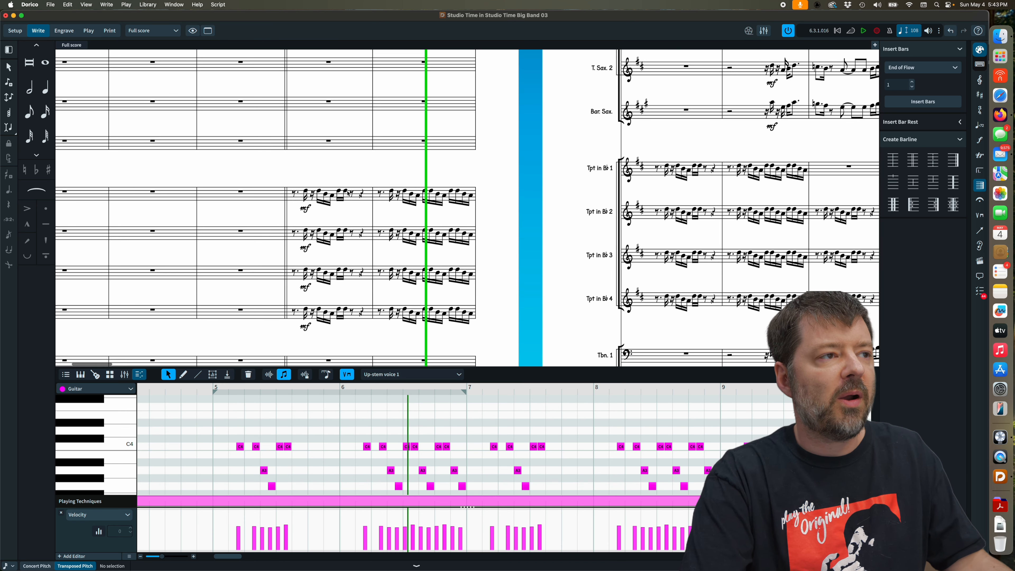
# Show Trumpet 1's played durations and reset the playback overrides for the bar 5 notes of all four trumpets.
pyautogui.click(346, 192)
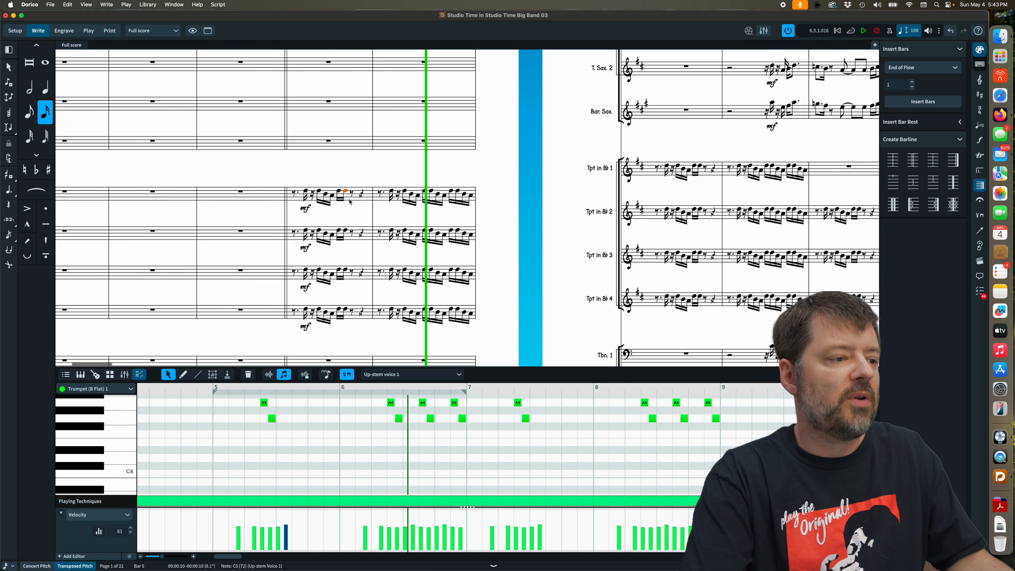
pyautogui.click(269, 374)
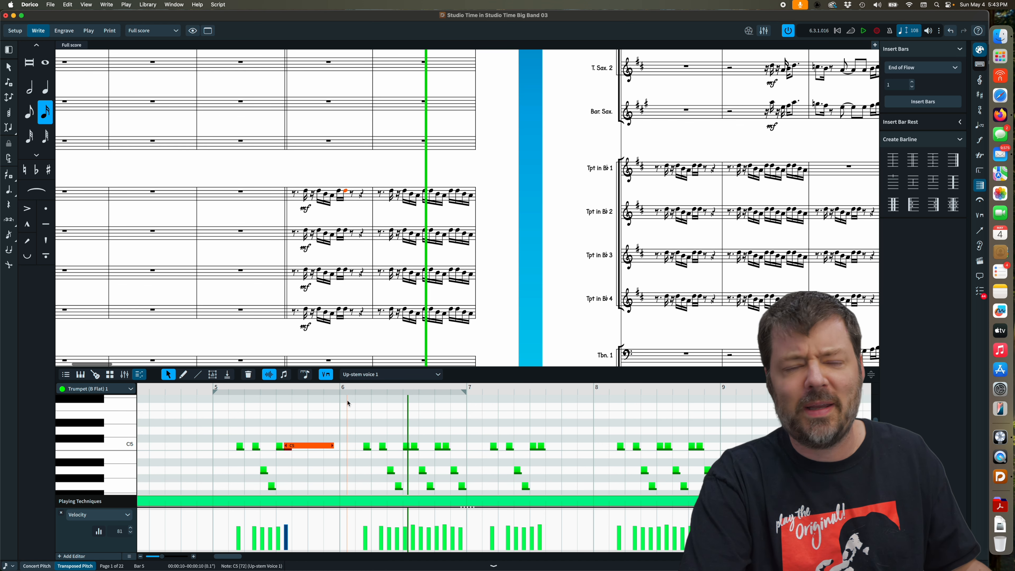
pyautogui.click(295, 198)
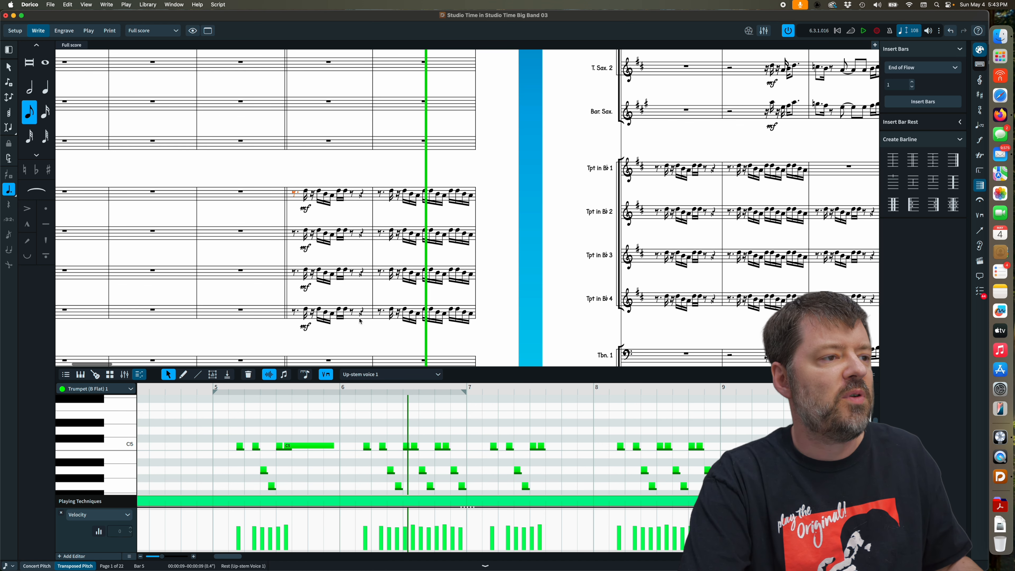
pyautogui.keyDown('shift'); pyautogui.click(362, 315); pyautogui.keyUp('shift')
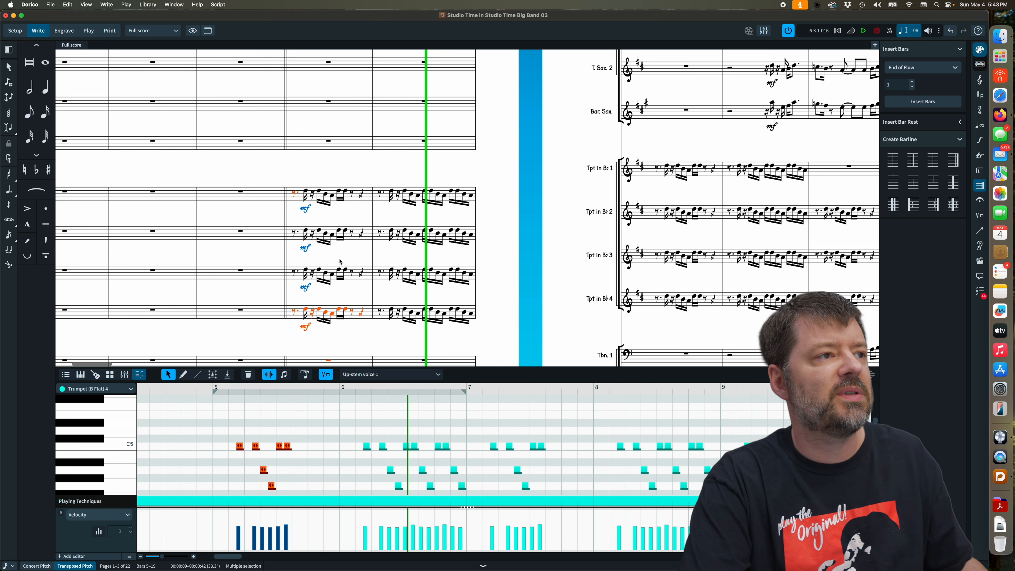
pyautogui.keyDown('shift'); pyautogui.click(362, 196); pyautogui.keyUp('shift')
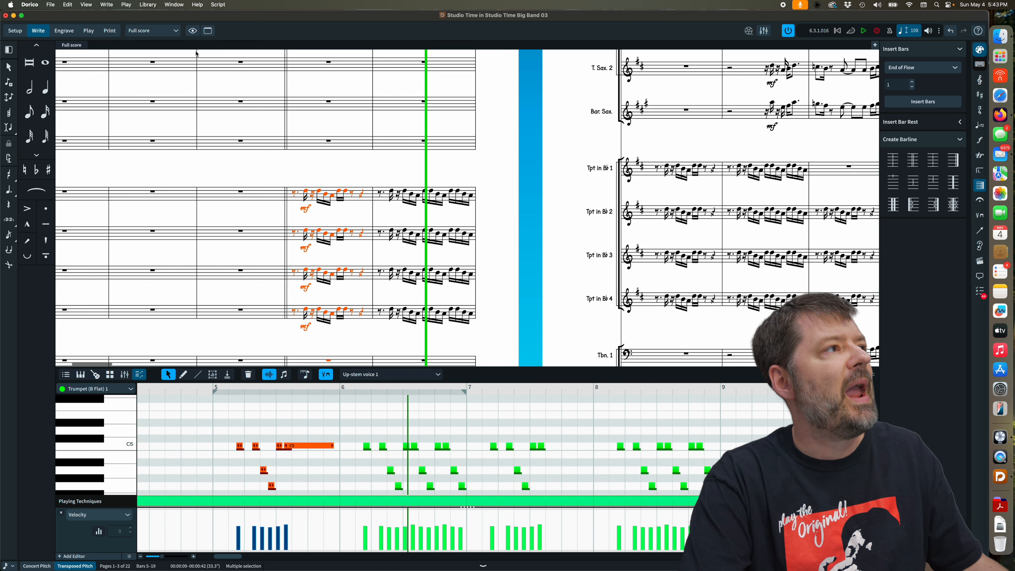
pyautogui.click(128, 6)
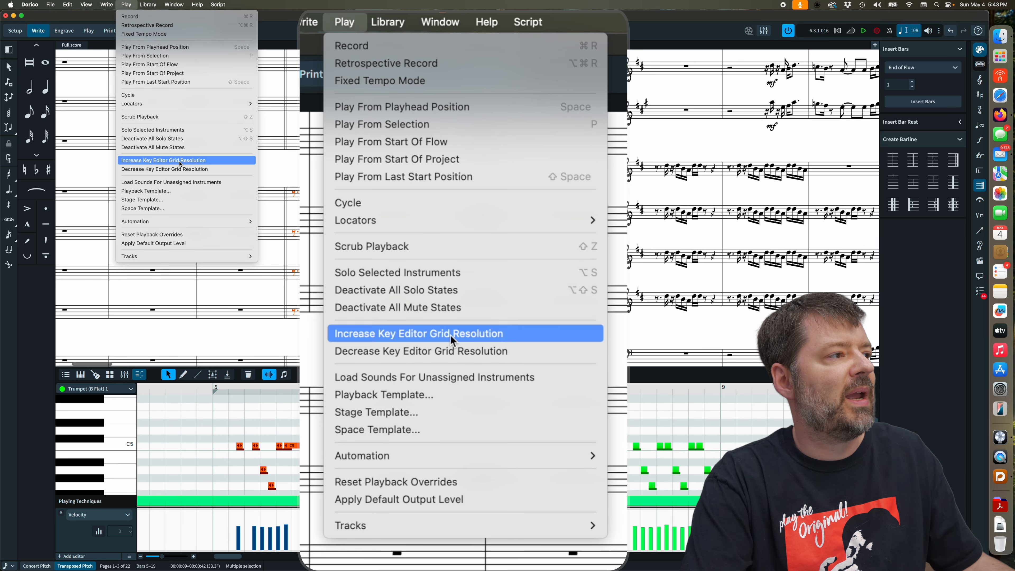
pyautogui.click(195, 237)
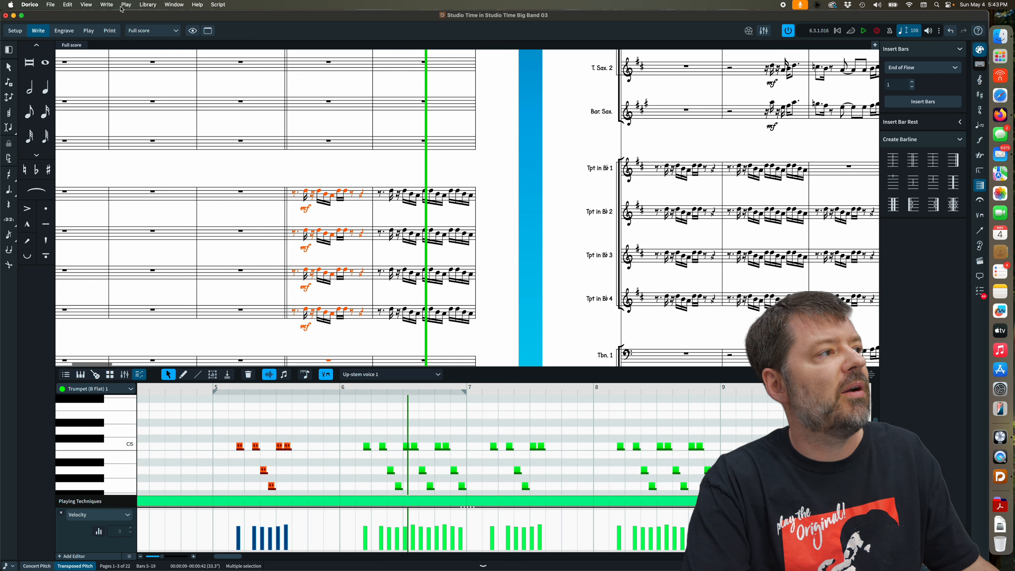
pyautogui.click(126, 5)
pyautogui.moveTo(187, 269)
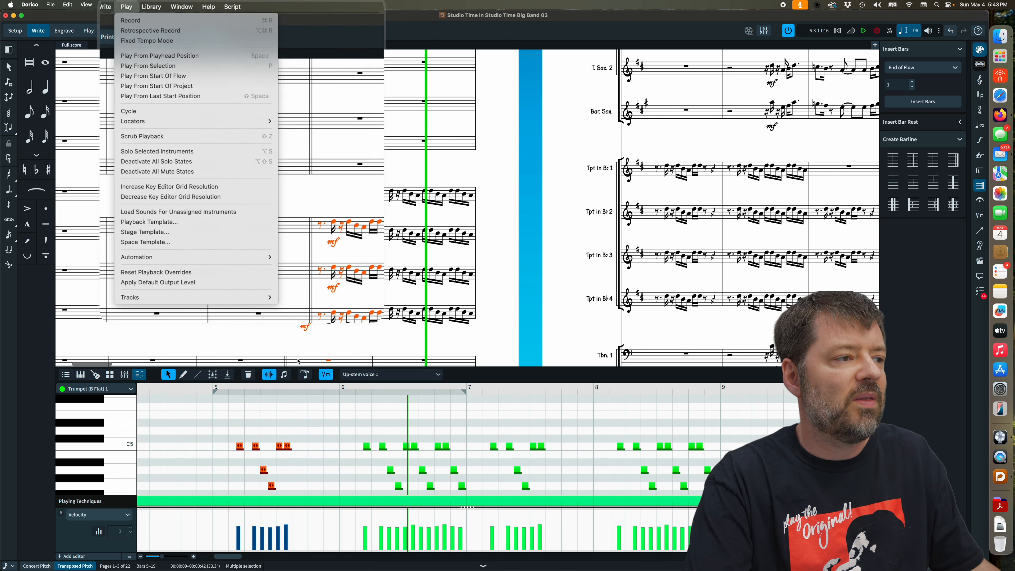
pyautogui.click(301, 335)
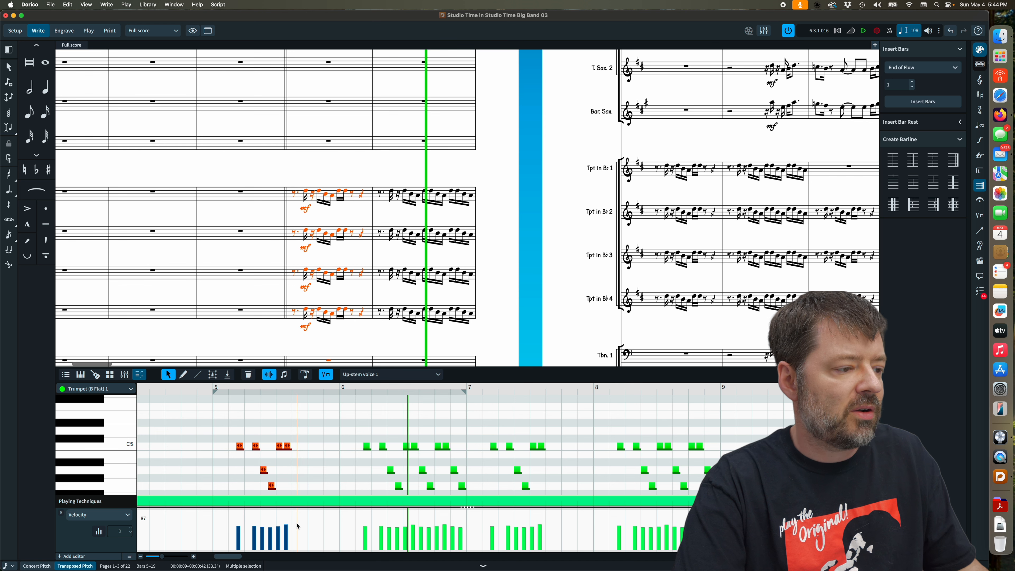
# Try raising the velocities of the selected Trumpet 1 notes in bar 5, and clear the selection.
pyautogui.moveTo(286, 527); pyautogui.dragTo(285, 516)
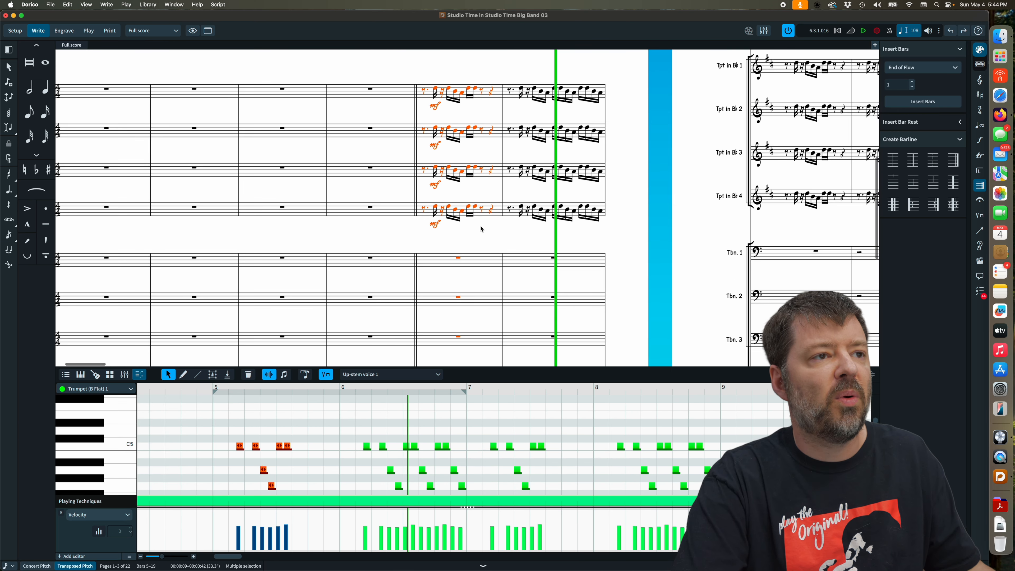
pyautogui.click(483, 237)
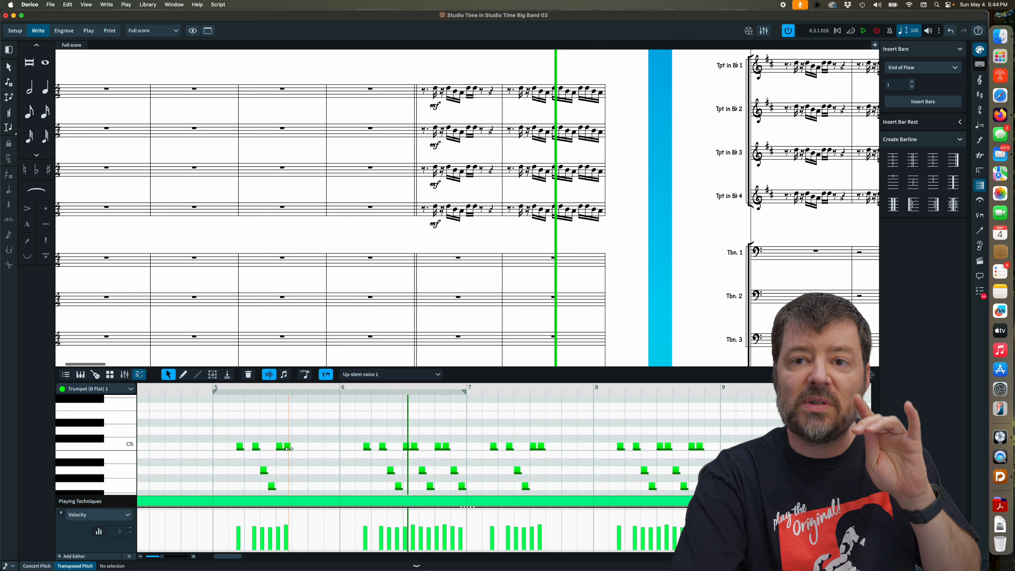
# Switch the Key Editor to notated durations and back to played durations, and try a different rhythmic grid value before restoring the original.
pyautogui.click(283, 375)
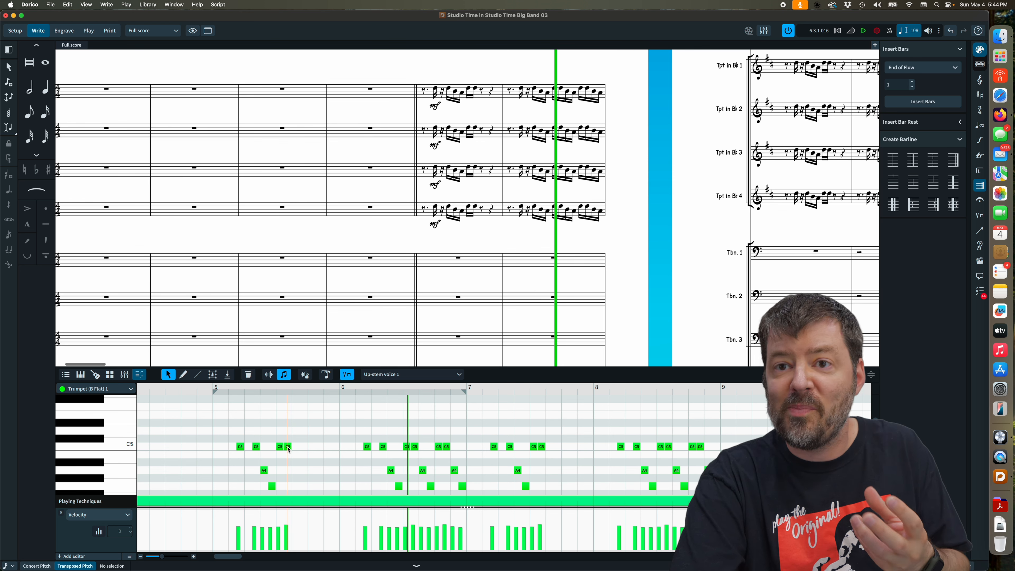
pyautogui.click(270, 374)
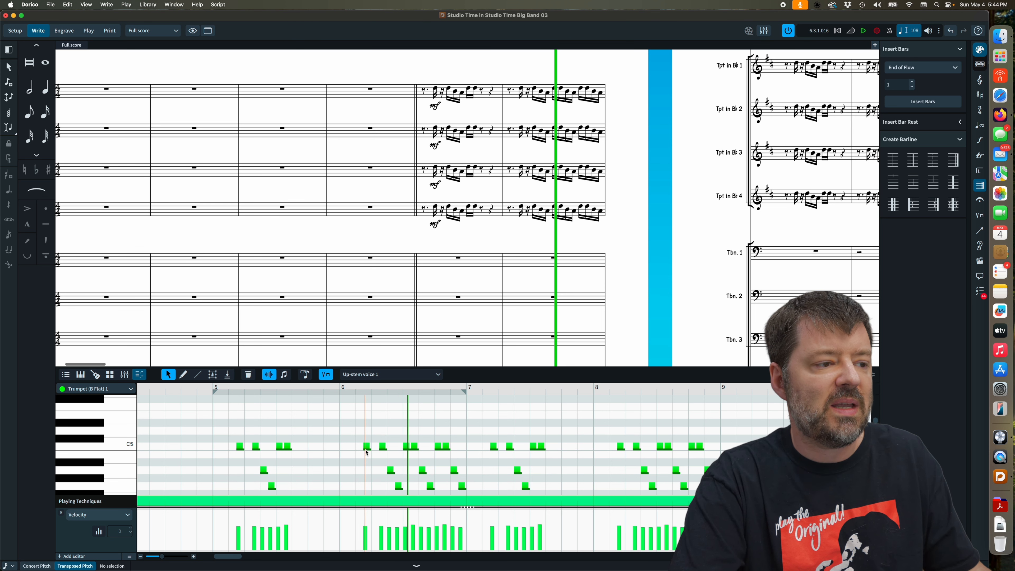
pyautogui.click(306, 376)
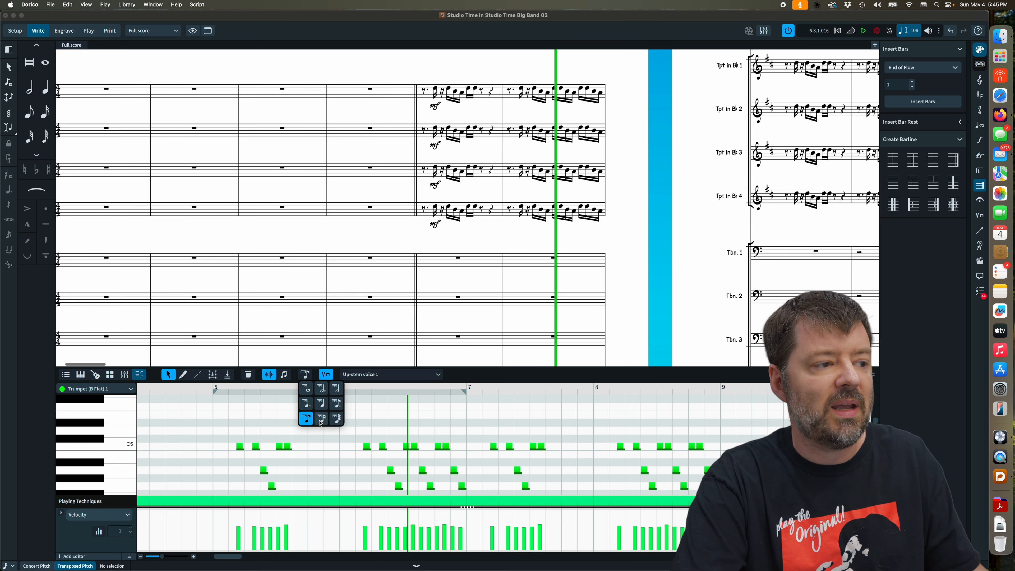
pyautogui.click(320, 418)
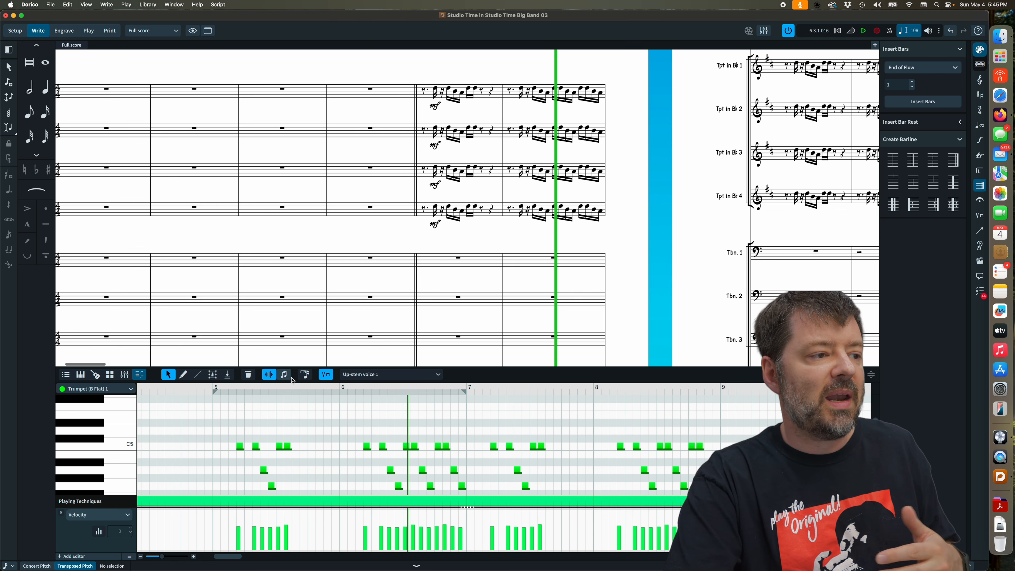
pyautogui.click(305, 374)
pyautogui.click(307, 419)
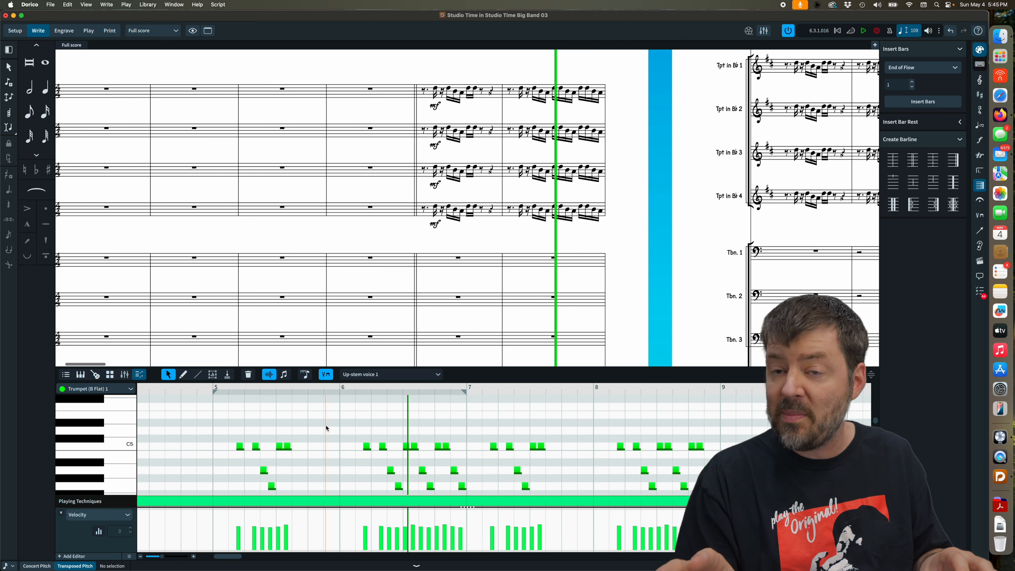
# Switch to Play mode and briefly show the mixer's MIDI, video and unused channels, hiding each again.
pyautogui.press('super+3')
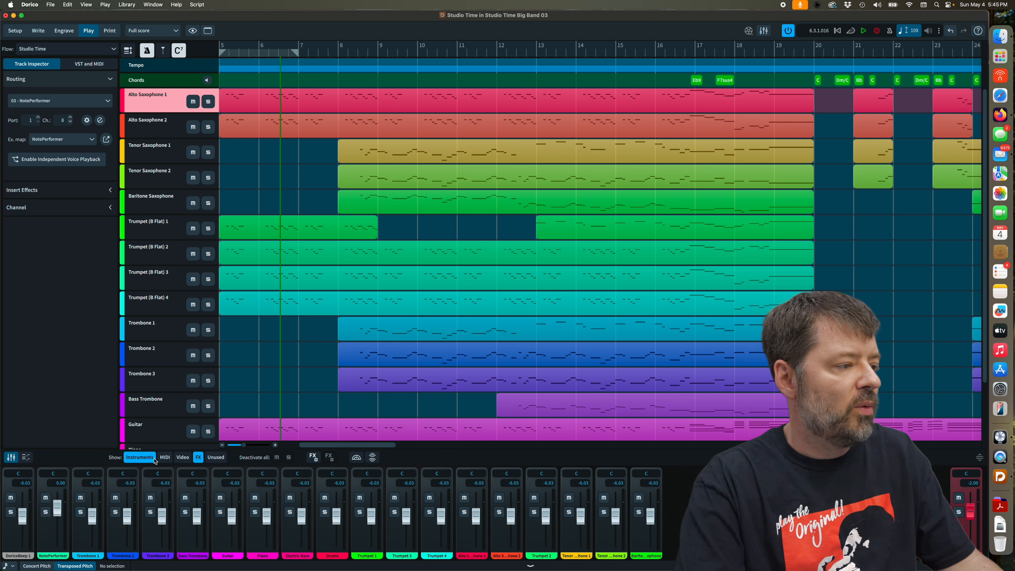
pyautogui.click(165, 458)
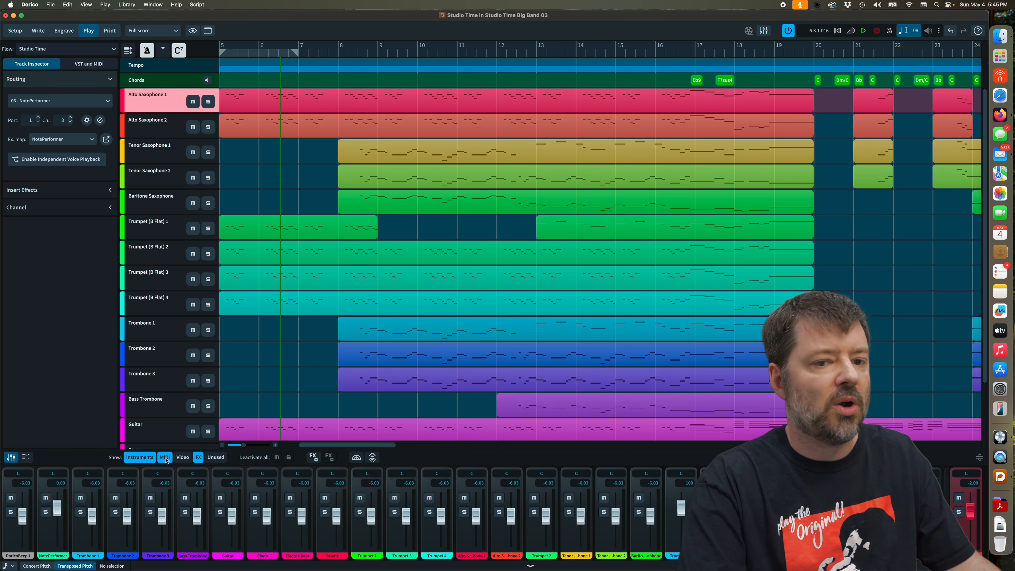
pyautogui.click(165, 458)
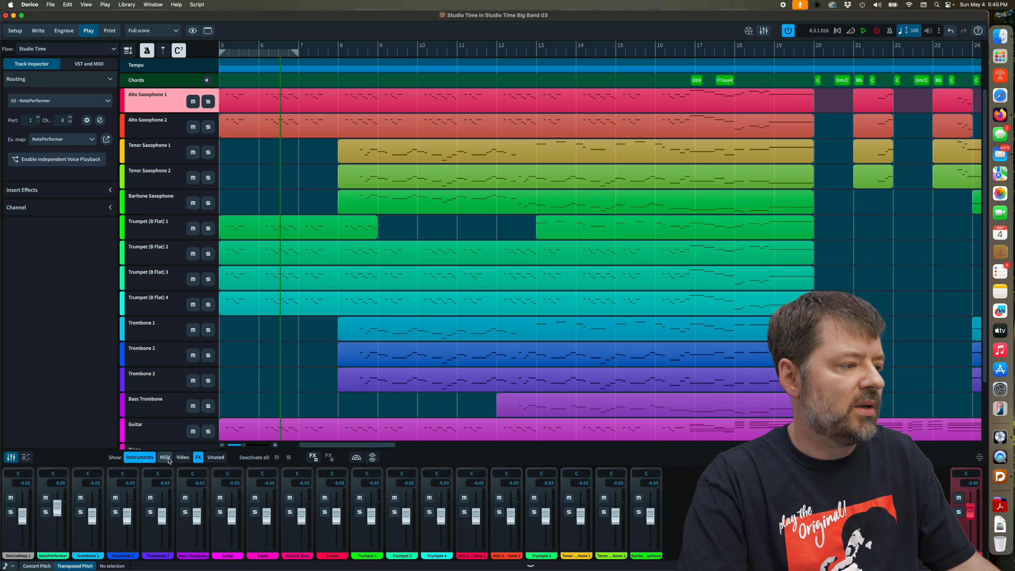
pyautogui.click(183, 458)
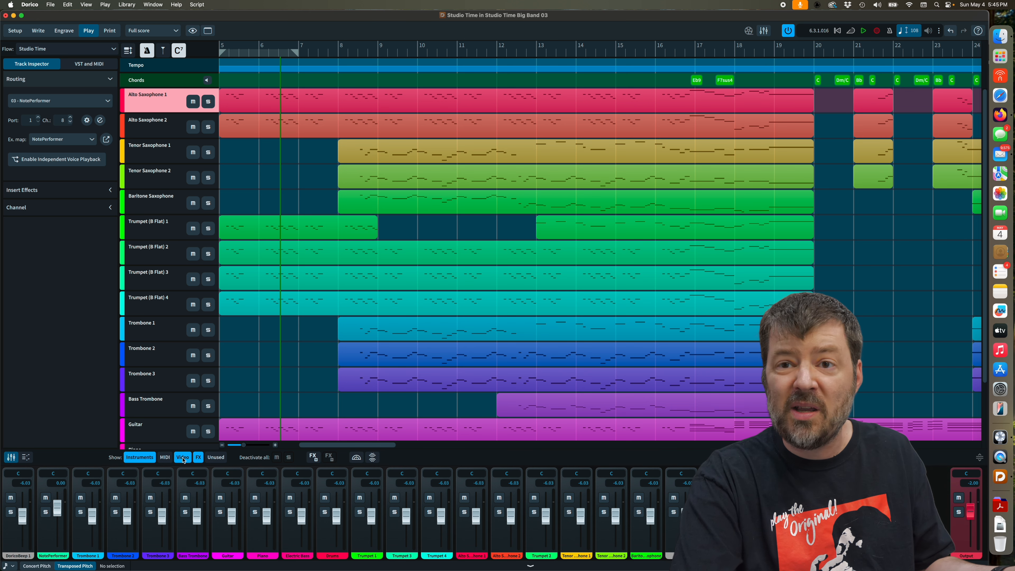
pyautogui.click(183, 458)
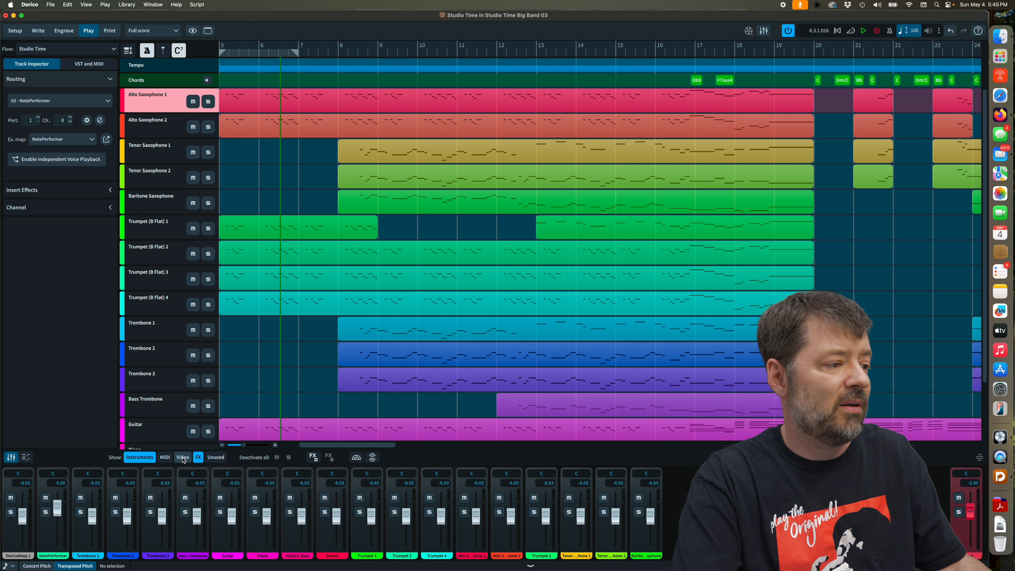
pyautogui.click(215, 458)
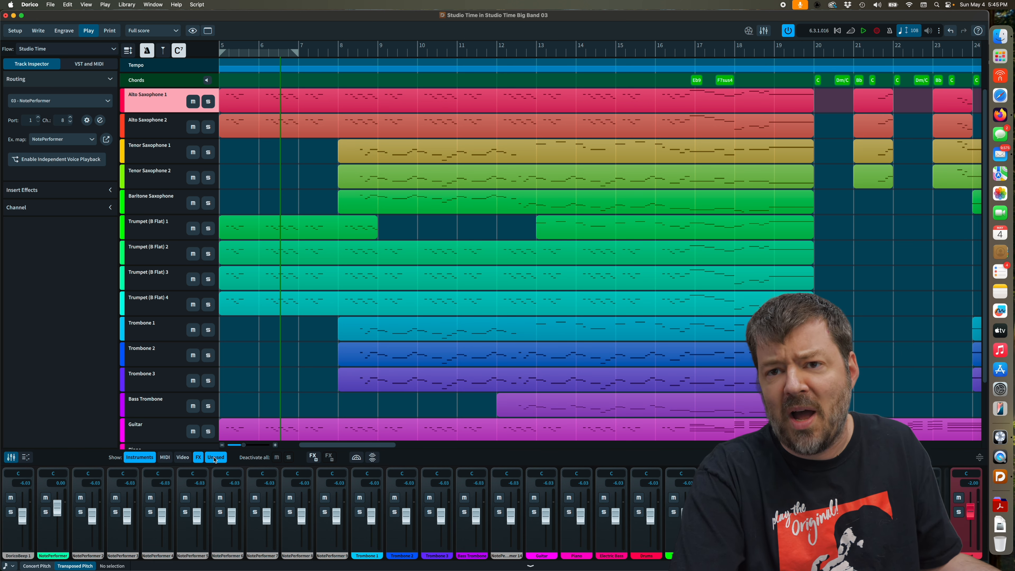
pyautogui.click(215, 459)
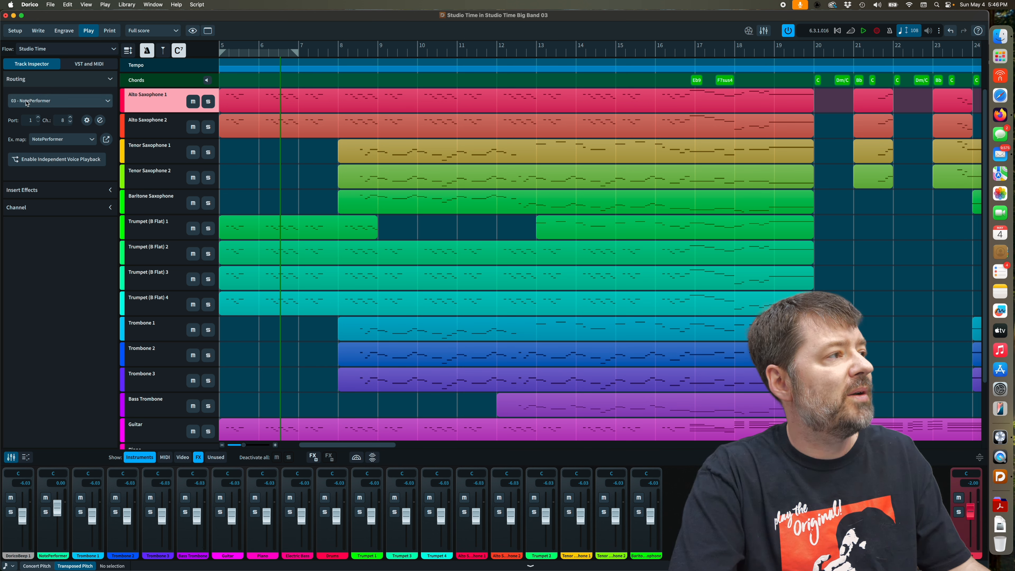
# Route Alto Saxophone 1 to the 02 - NotePerformer instance, view the instrument's own mixer window and close it.
pyautogui.click(88, 102)
pyautogui.click(37, 95)
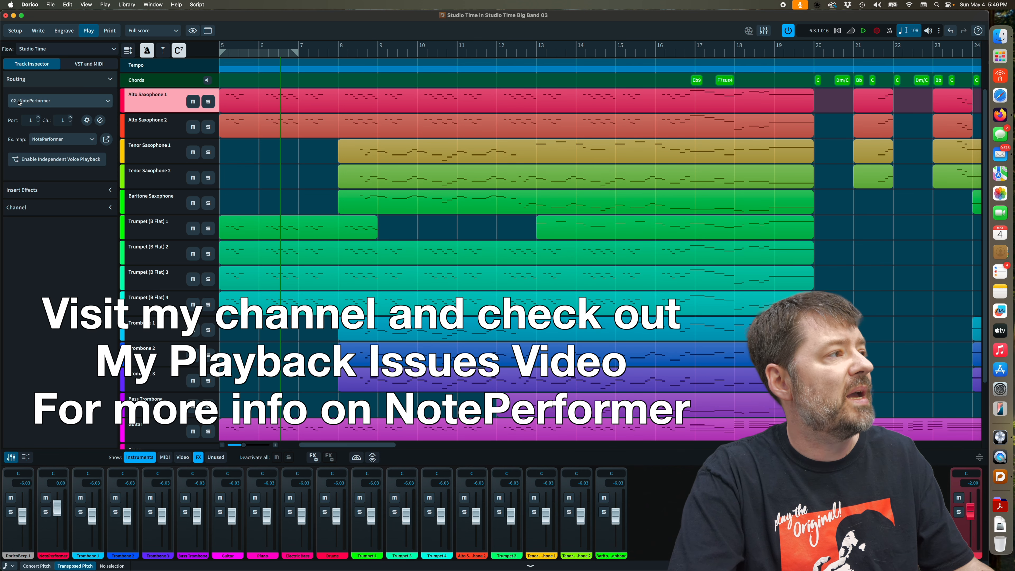
pyautogui.click(100, 121)
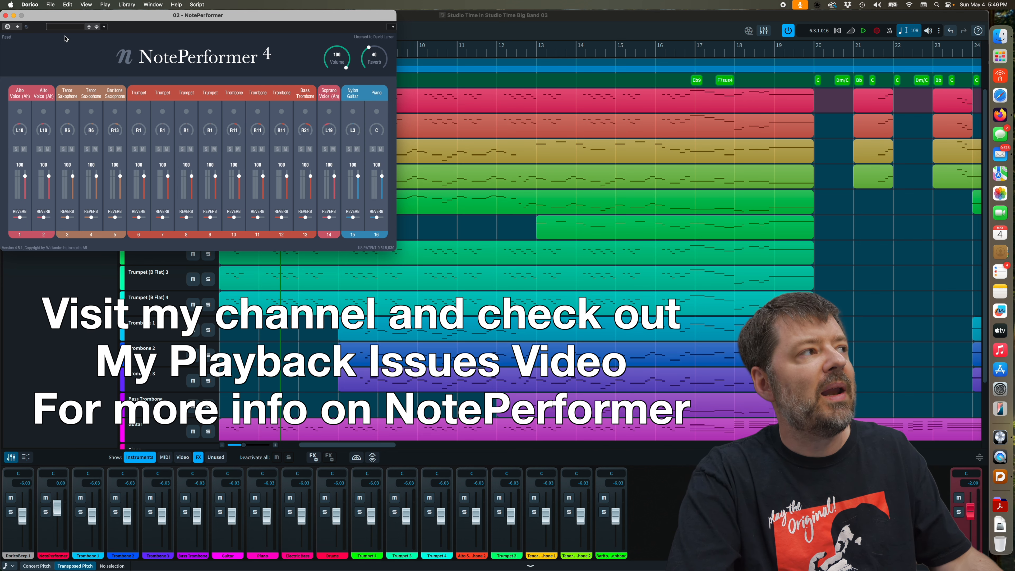
pyautogui.click(5, 15)
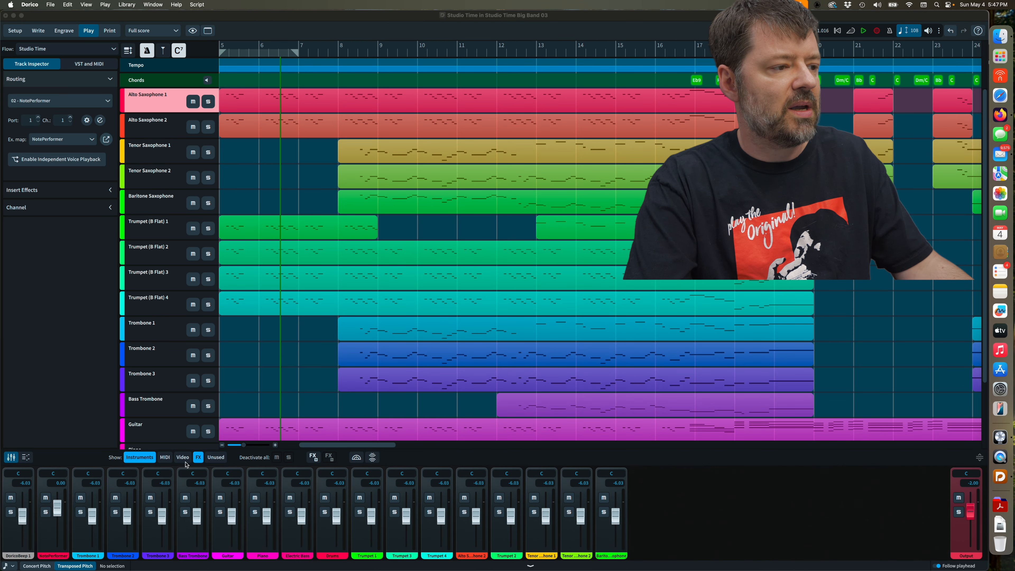
# Add an FX channel to the mixer and enlarge the mixer area to show taller faders.
pyautogui.click(313, 458)
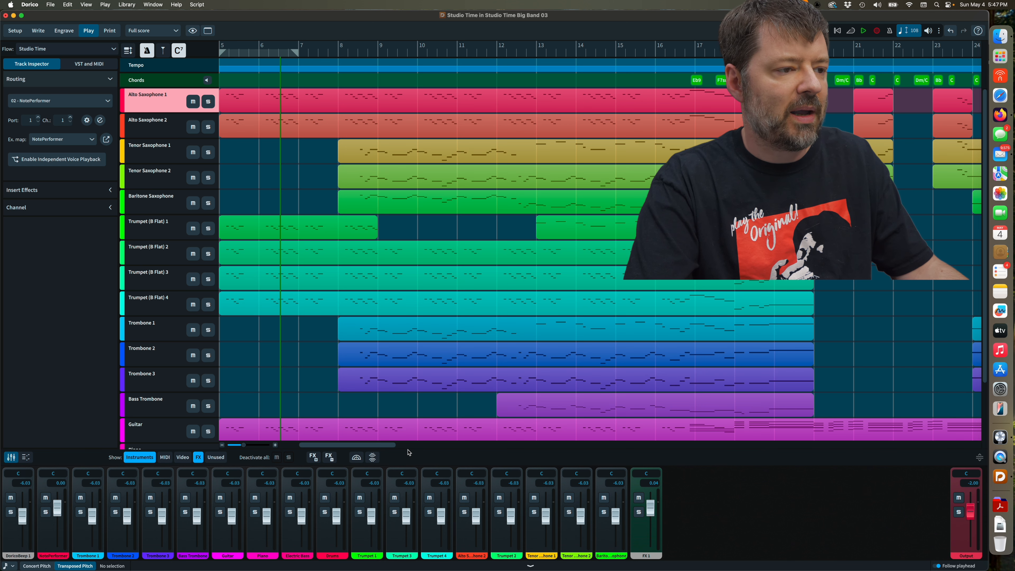
pyautogui.moveTo(407, 449); pyautogui.dragTo(409, 395)
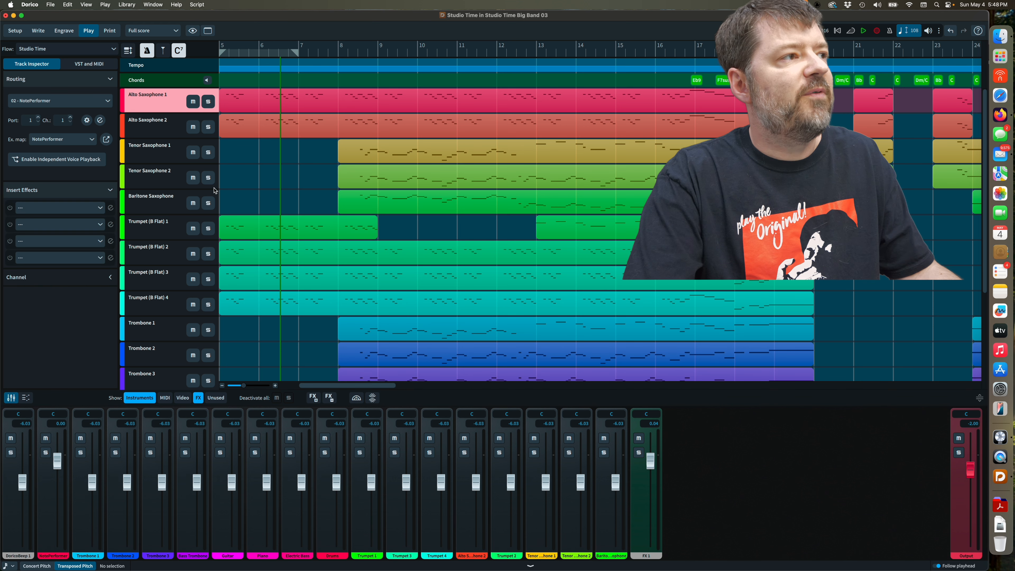
# Load SSL Blitzer as the first insert effect on Alto Saxophone 2, view its settings and close the plug-in window.
pyautogui.click(171, 131)
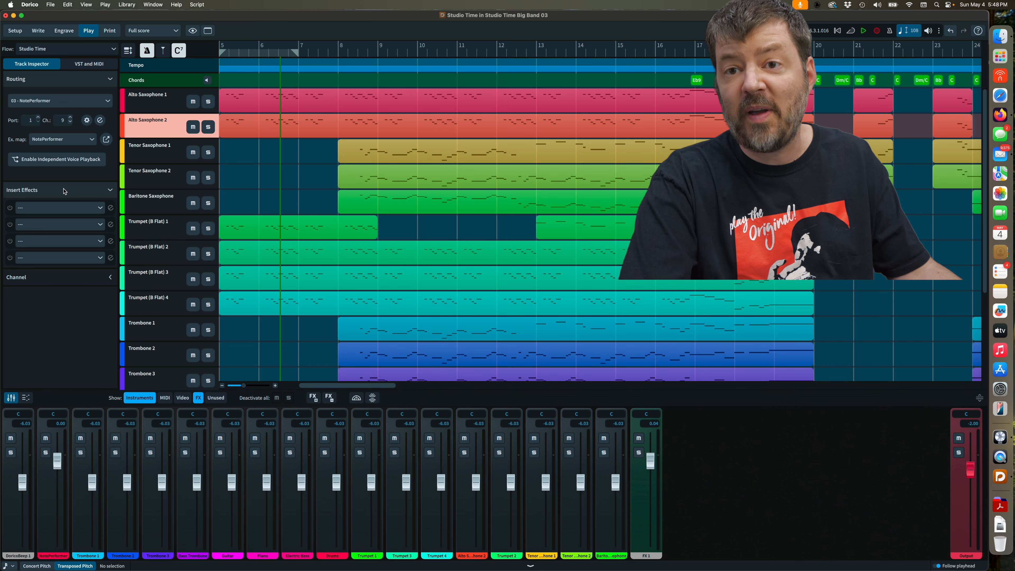
pyautogui.click(86, 209)
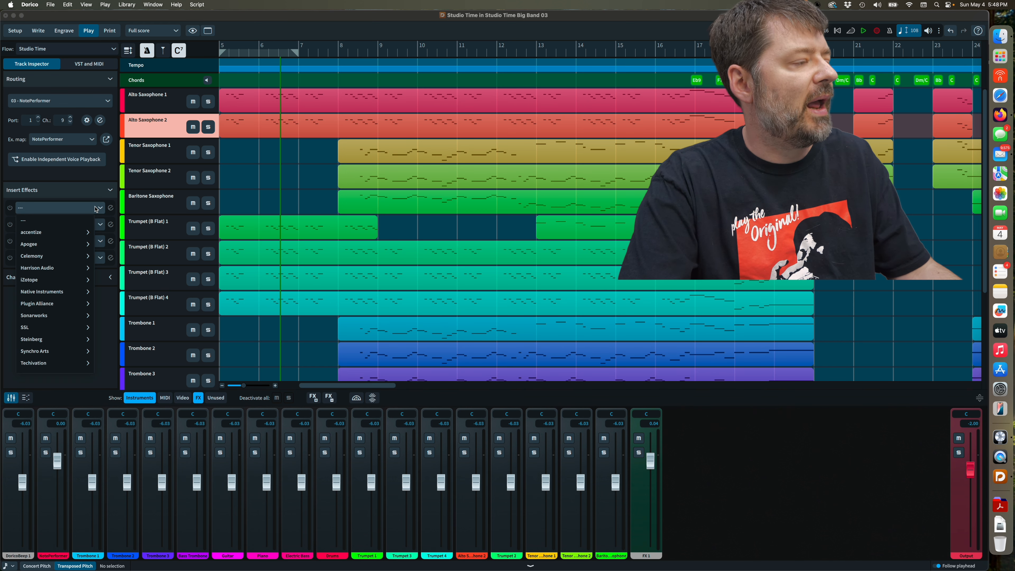
pyautogui.click(65, 329)
pyautogui.click(55, 235)
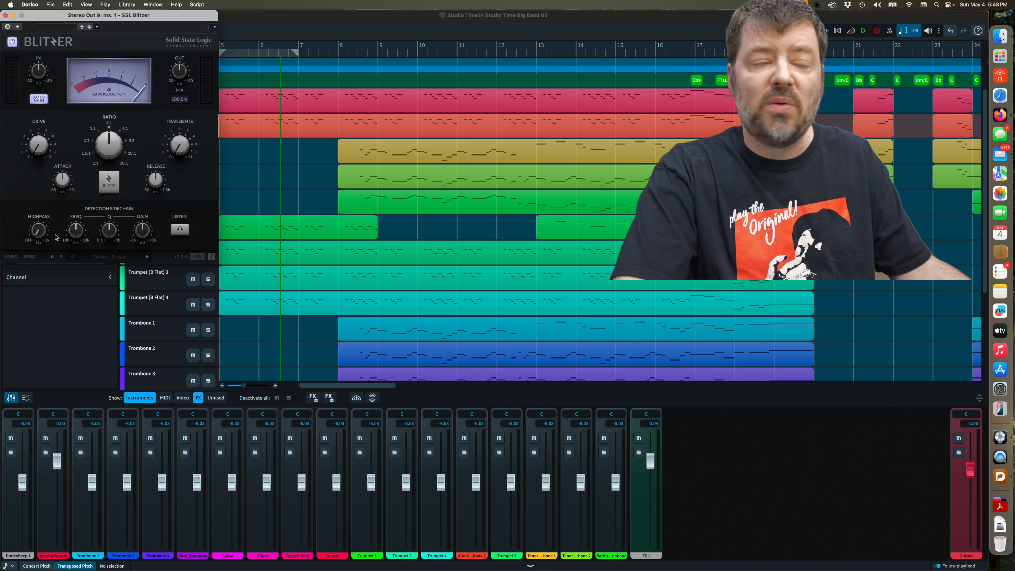
pyautogui.moveTo(102, 147)
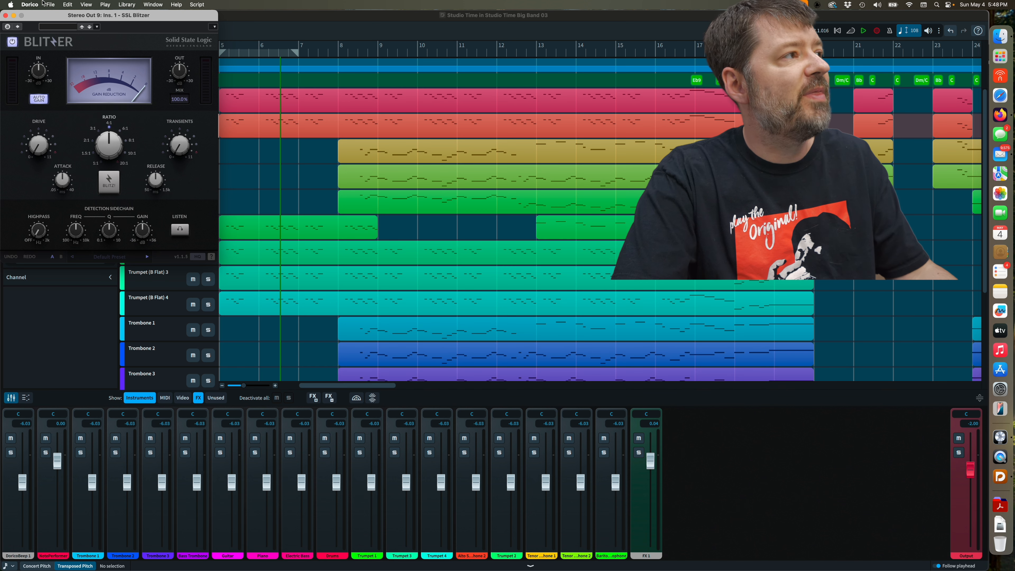
pyautogui.click(5, 16)
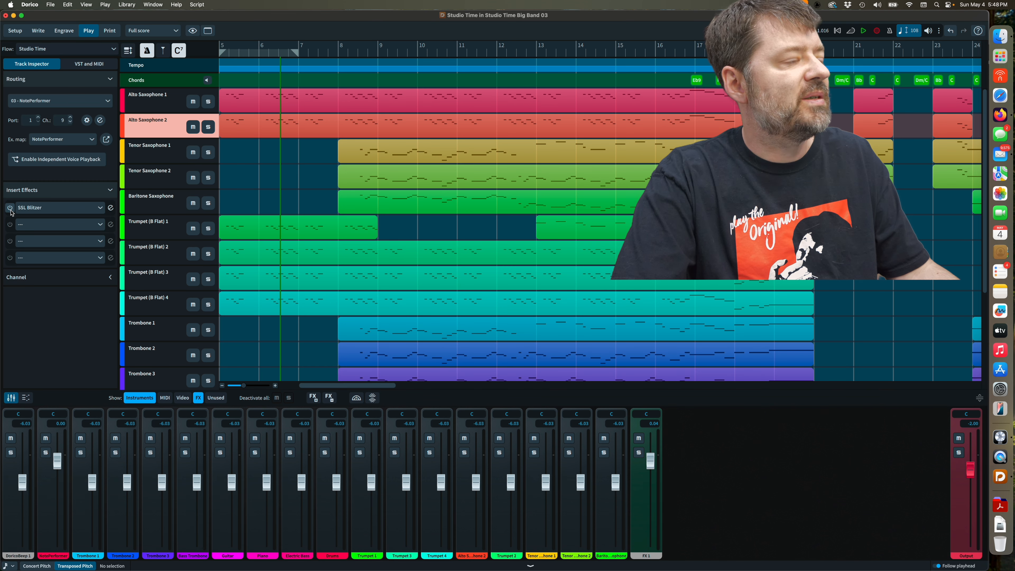
# Remove the SSL Blitzer insert from Alto Saxophone 2 and briefly view the track's channel section.
pyautogui.click(97, 211)
pyautogui.click(36, 223)
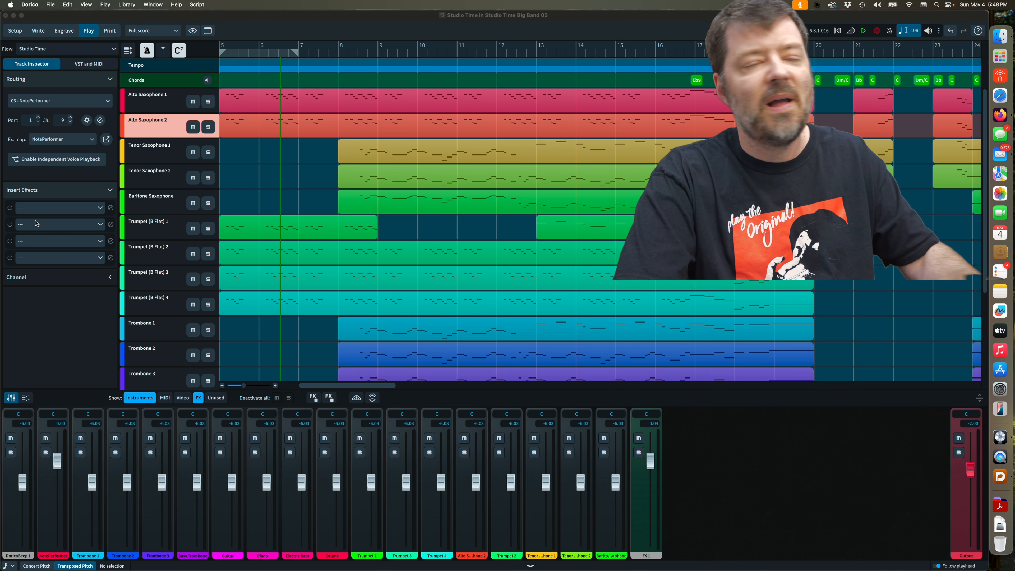
pyautogui.click(111, 279)
pyautogui.click(110, 279)
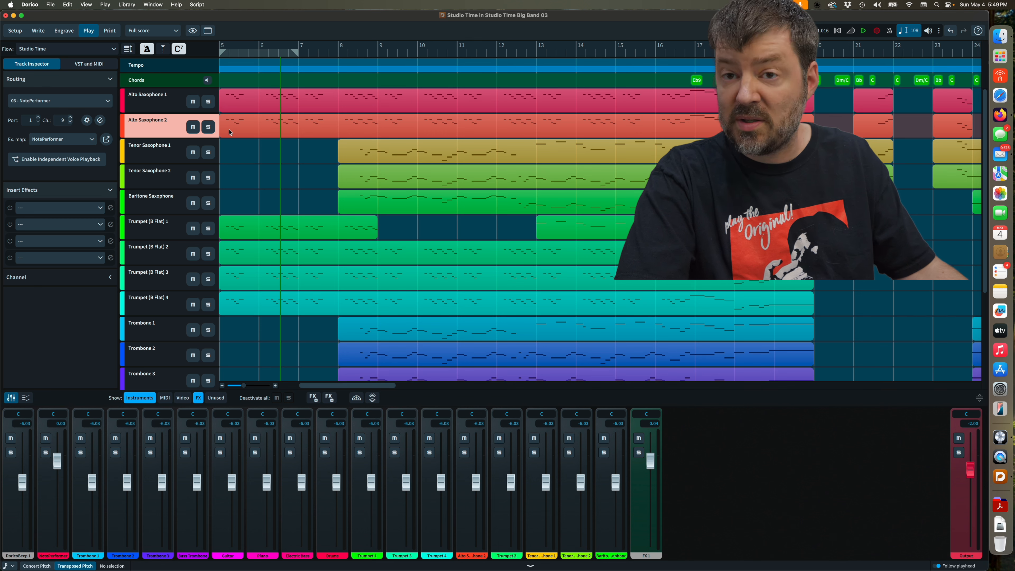
# Apply the HALion Sonic Selection, Olympus playback template to the project and play the score with the new sounds.
pyautogui.click(106, 5)
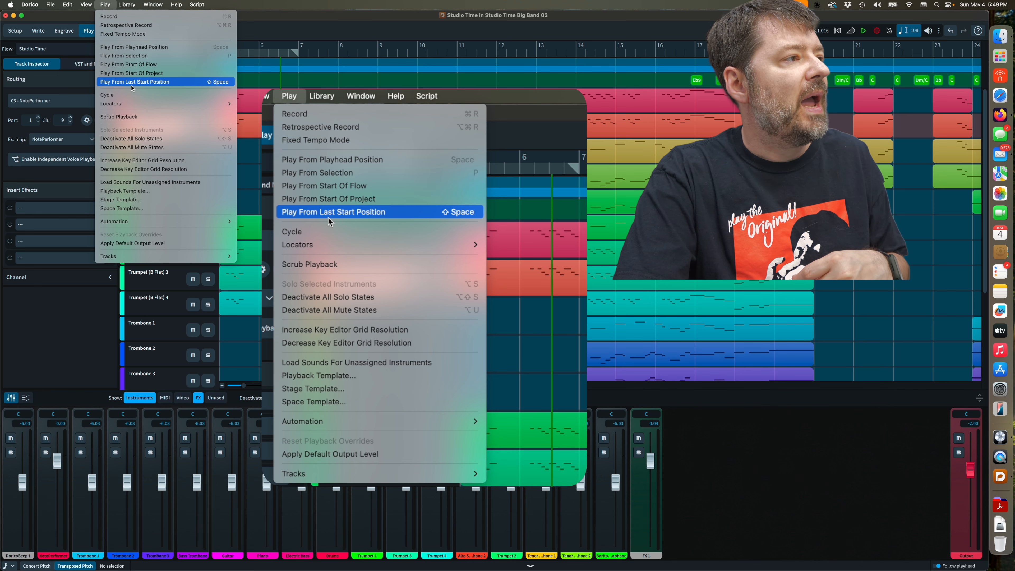
pyautogui.click(150, 192)
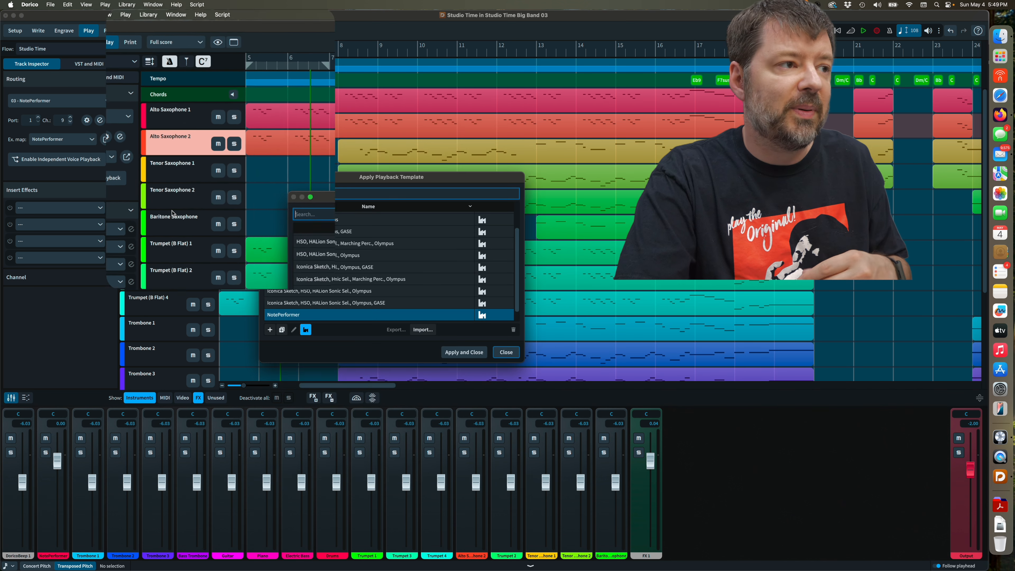
pyautogui.click(234, 222)
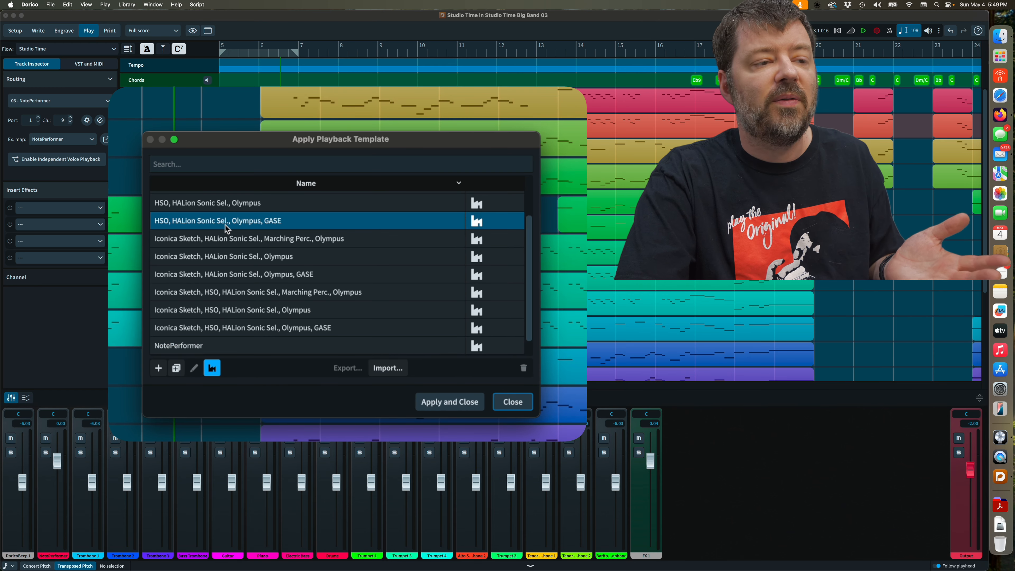
pyautogui.scroll(3, 228, 241)
pyautogui.click(207, 218)
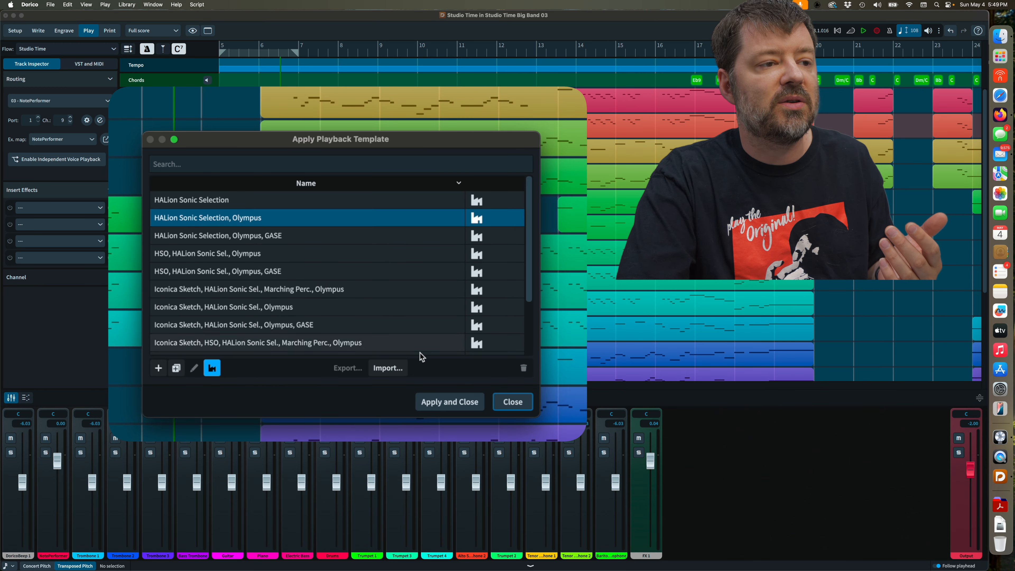
pyautogui.click(449, 402)
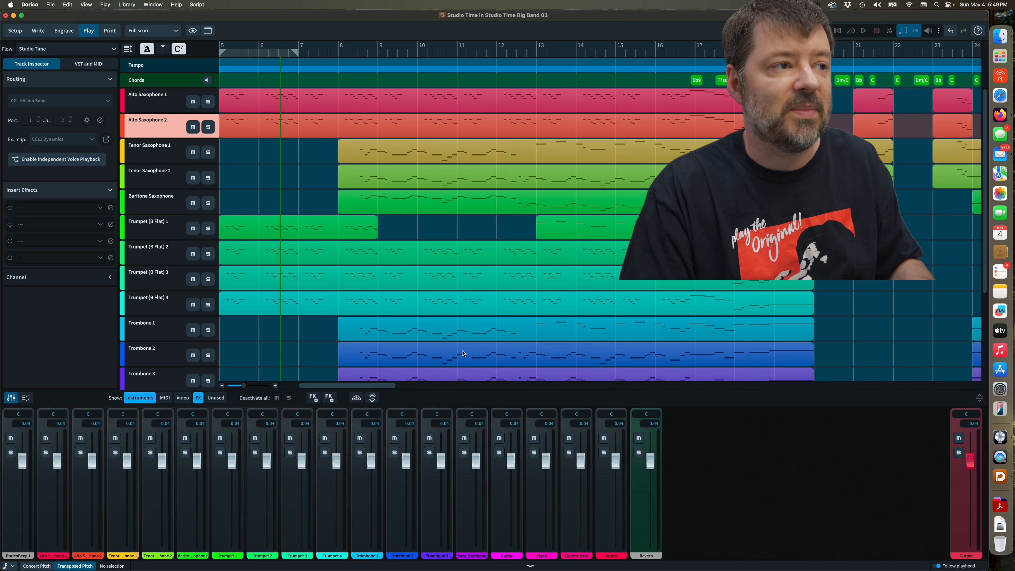
pyautogui.press('space')
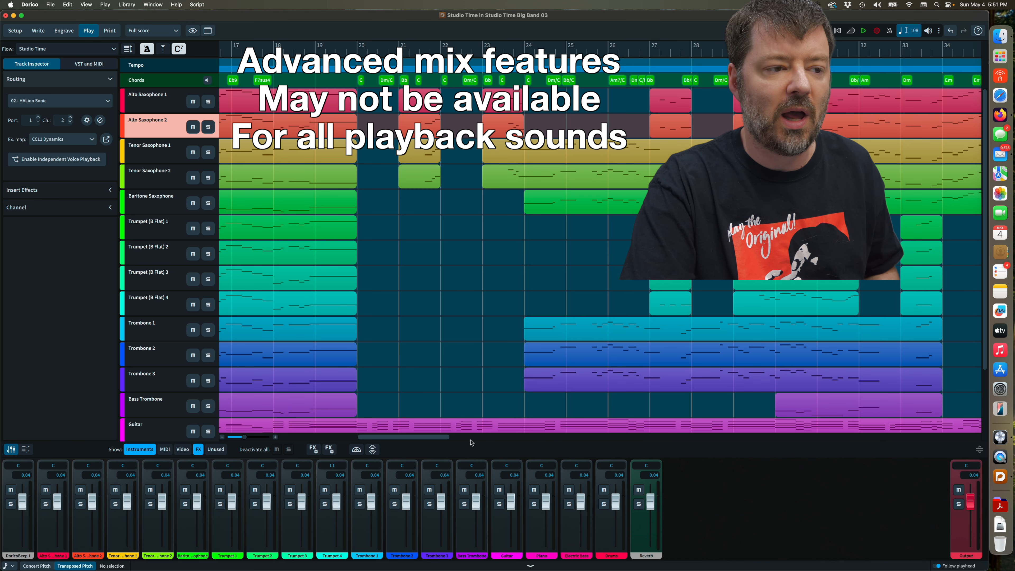
# Enlarge the mixer, open the Live Stage, and spread the saxophones along the front of the stage.
pyautogui.moveTo(471, 443); pyautogui.dragTo(469, 304)
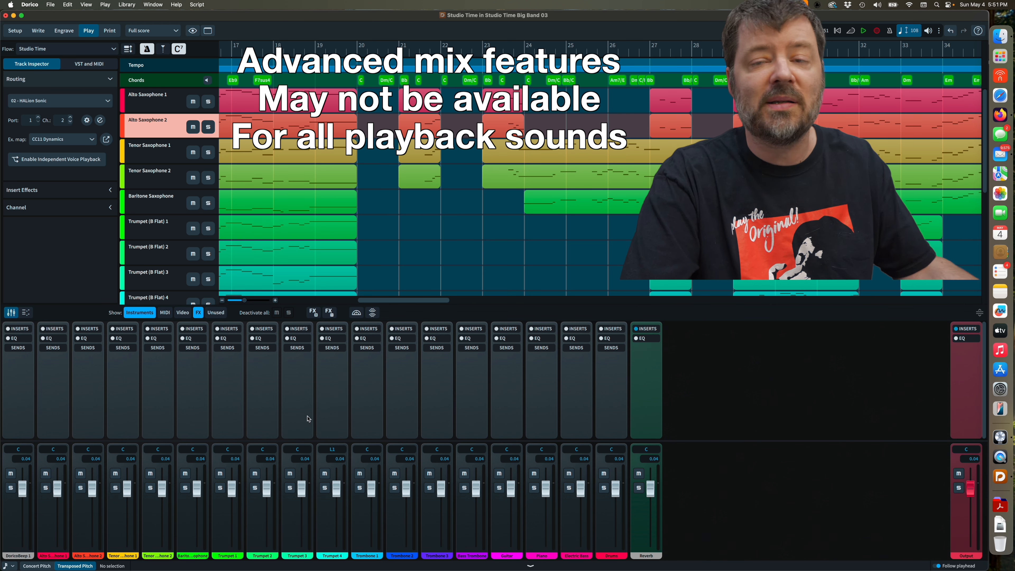
pyautogui.click(356, 314)
pyautogui.moveTo(506, 278); pyautogui.dragTo(552, 316)
pyautogui.moveTo(507, 278); pyautogui.dragTo(536, 312)
pyautogui.moveTo(509, 280); pyautogui.dragTo(475, 316)
# Place trumpets 2 and 3, bass trombone, electric bass, guitar and piano on the Live Stage, keeping the rhythm instruments at stage left of centre.
pyautogui.moveTo(508, 280); pyautogui.dragTo(463, 272)
pyautogui.moveTo(508, 279); pyautogui.dragTo(536, 264)
pyautogui.moveTo(508, 279); pyautogui.dragTo(430, 267)
pyautogui.moveTo(528, 280); pyautogui.dragTo(462, 313)
pyautogui.moveTo(518, 280); pyautogui.dragTo(578, 293)
pyautogui.moveTo(518, 280); pyautogui.dragTo(391, 311)
# Arrange the trombones in the middle row and the trumpets in the back row of the Live Stage, and close it.
pyautogui.moveTo(519, 278); pyautogui.dragTo(460, 283)
pyautogui.moveTo(481, 289); pyautogui.dragTo(506, 286)
pyautogui.moveTo(465, 282); pyautogui.dragTo(512, 273)
pyautogui.moveTo(482, 270); pyautogui.dragTo(479, 270)
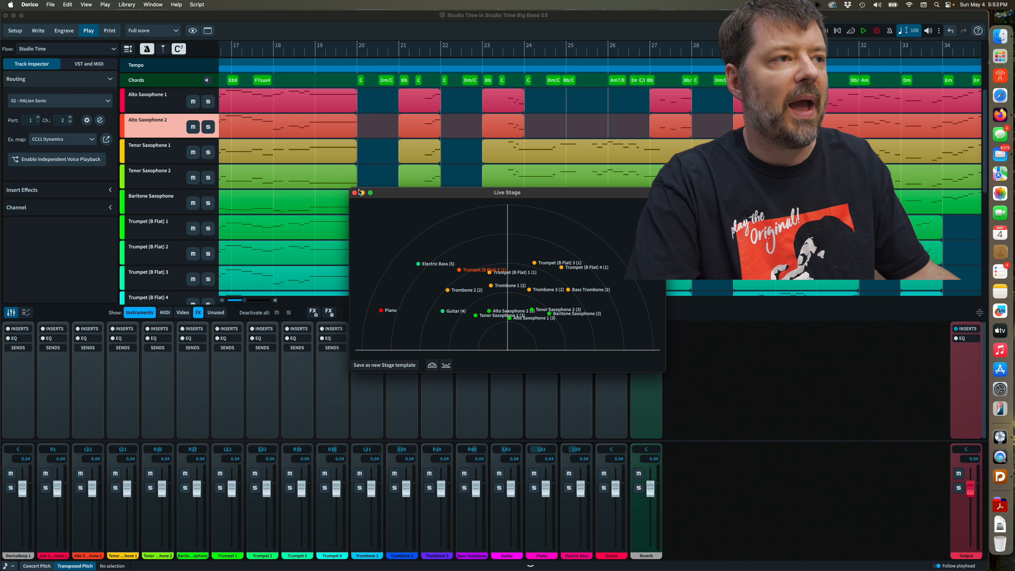
pyautogui.click(355, 193)
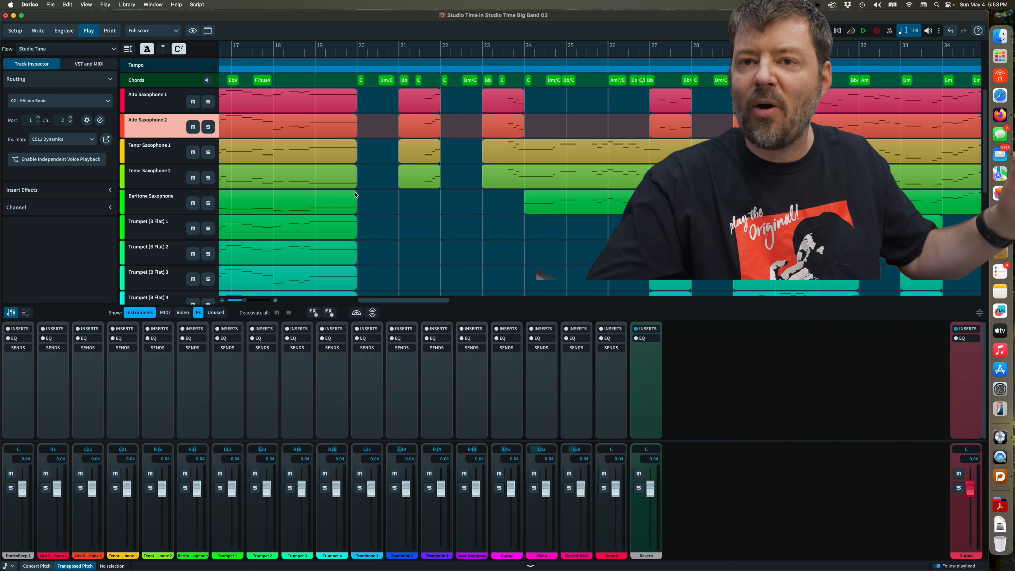
# Play the score from within bar 5 to hear the new stage positions, and stop playback.
pyautogui.hscroll(-15, 379, 160)
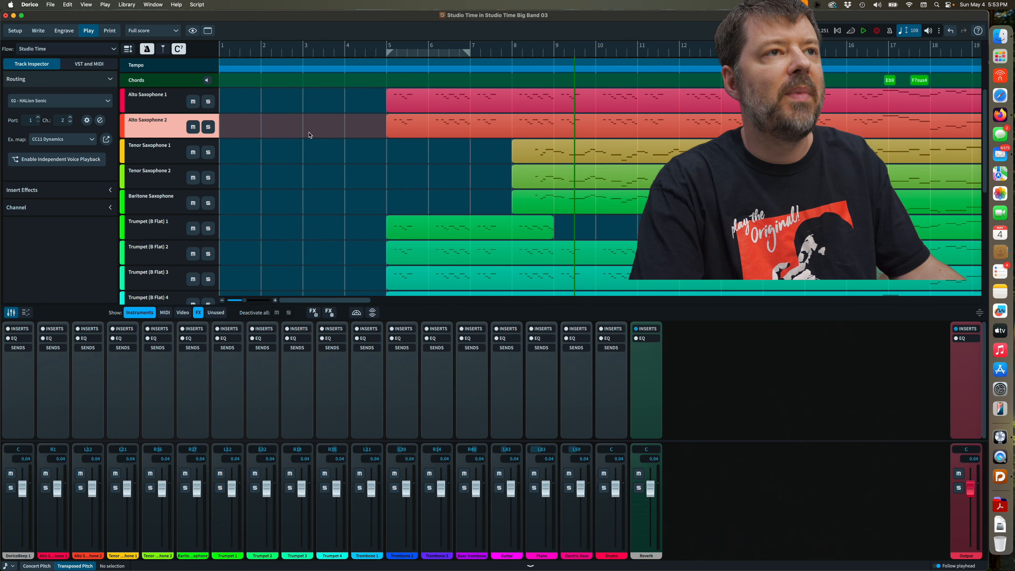
pyautogui.click(419, 55)
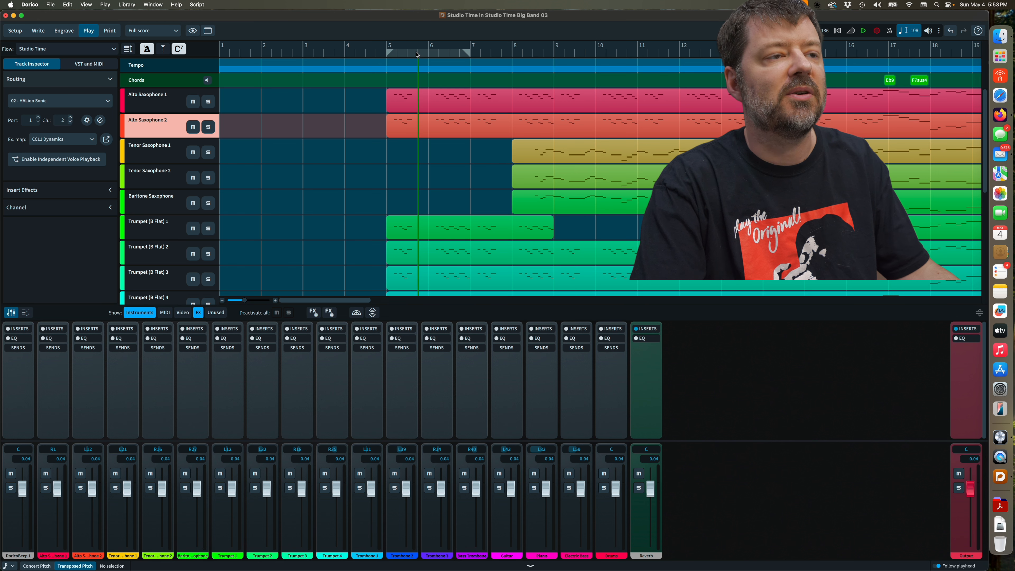
pyautogui.press('space')
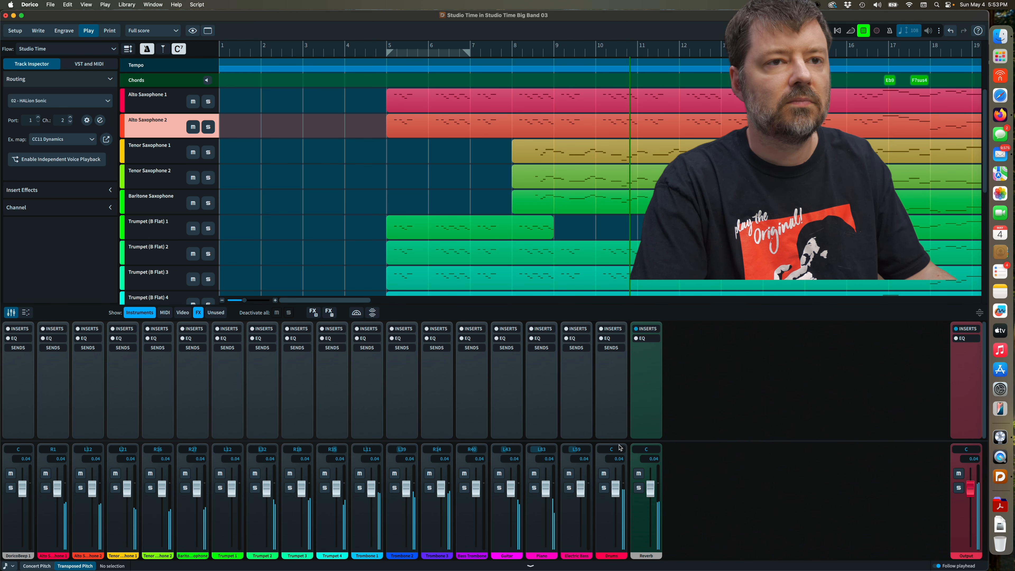
pyautogui.press('space')
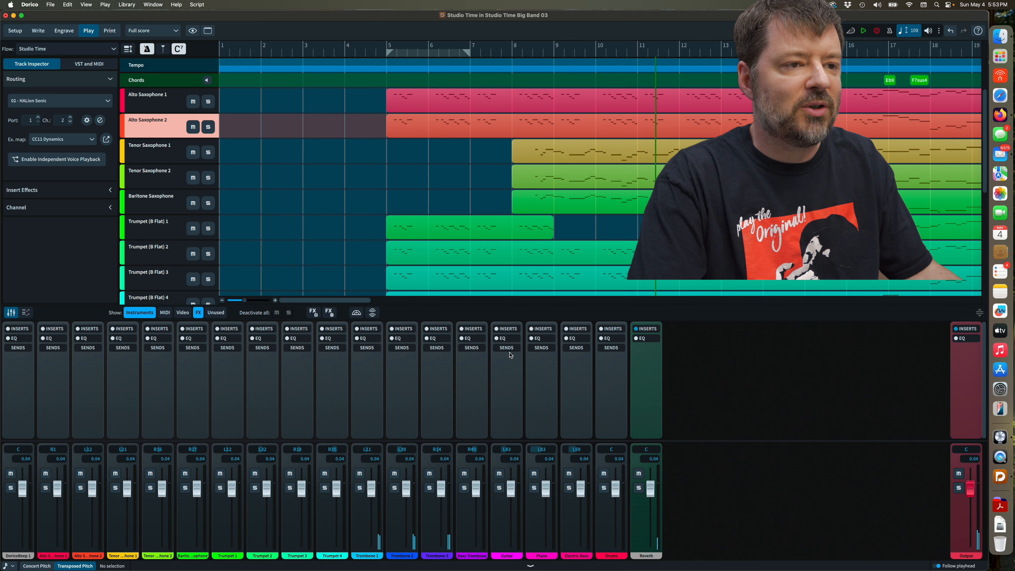
# With the mixer's sends and inserts expanded, bypass the Reverb channel's first effect and add SSL PlateVerb as its second insert.
pyautogui.click(541, 348)
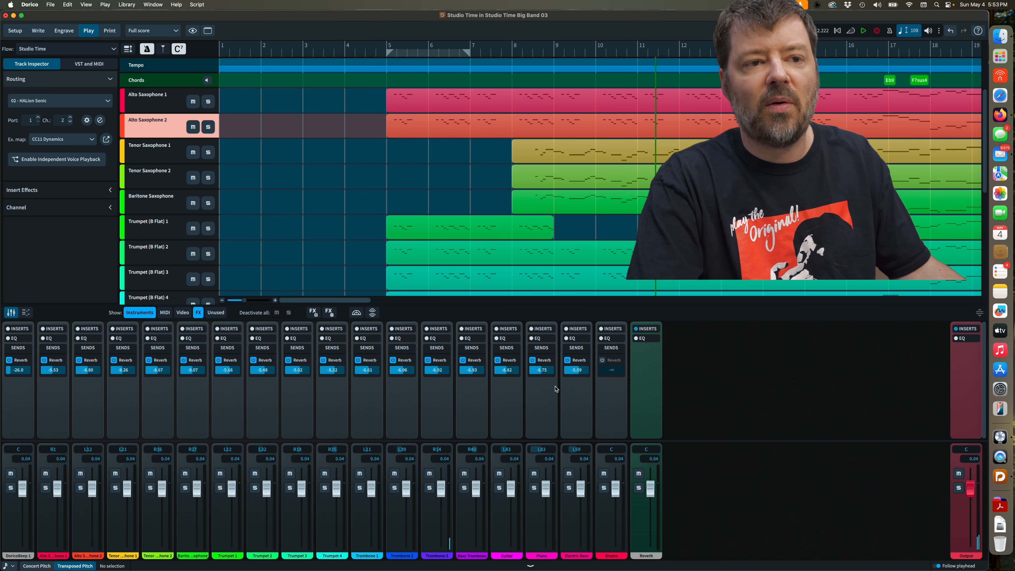
pyautogui.click(649, 329)
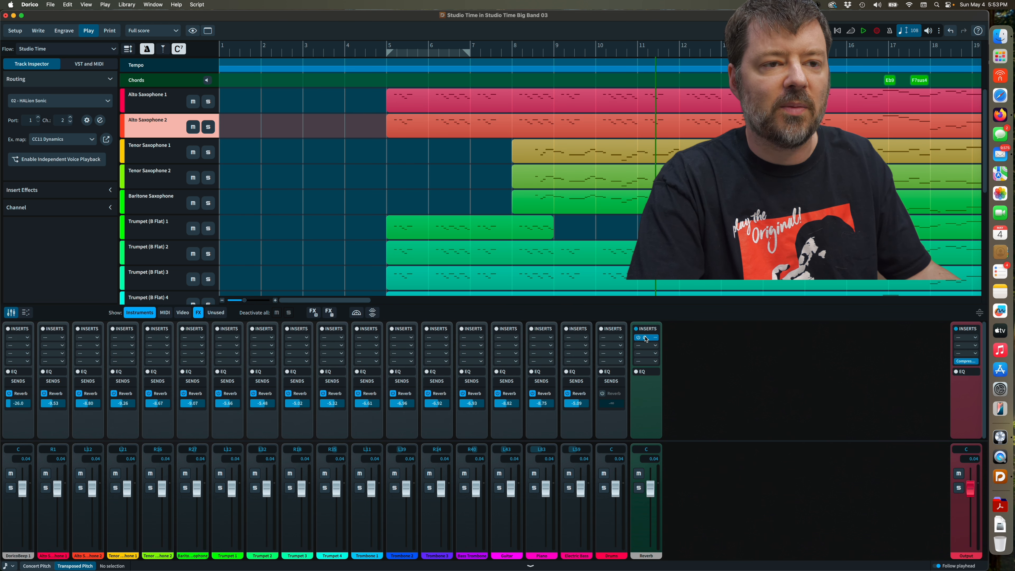
pyautogui.click(656, 346)
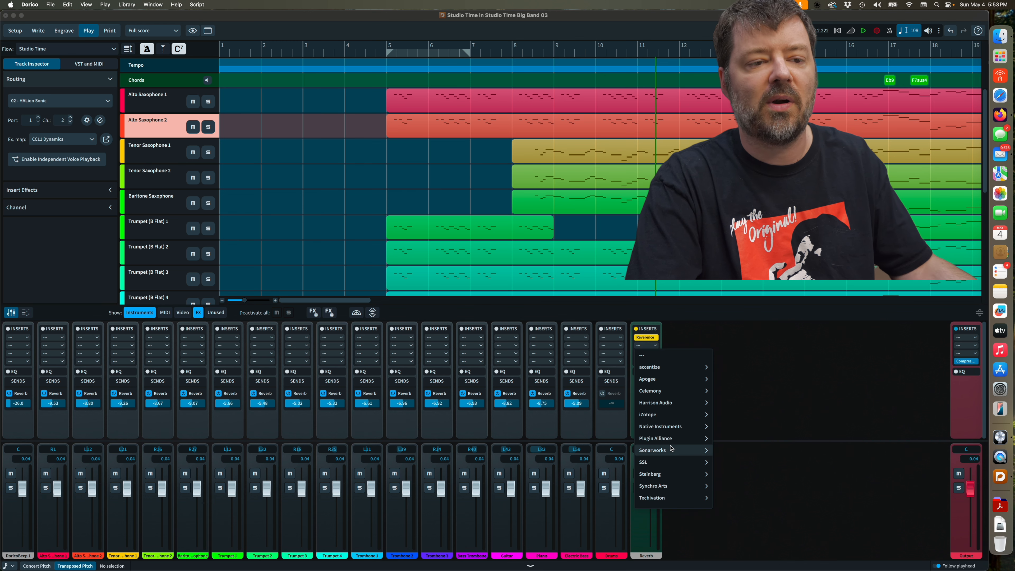
pyautogui.click(689, 462)
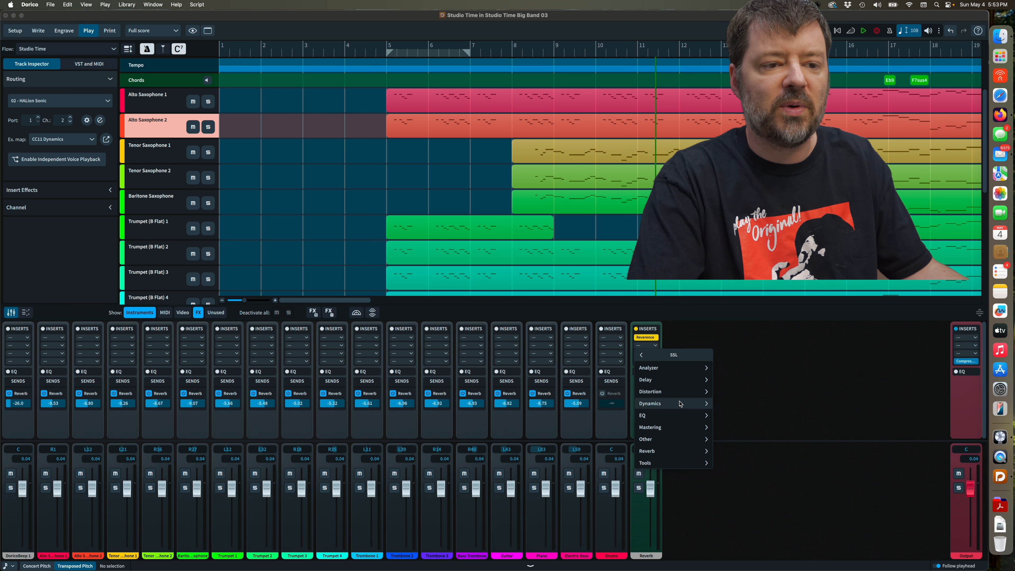
pyautogui.click(679, 456)
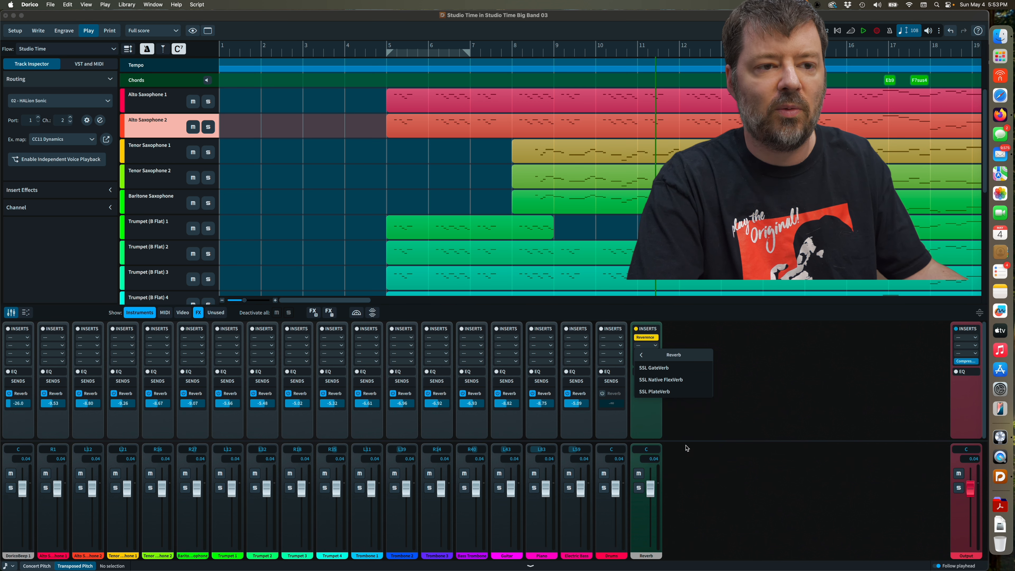
pyautogui.click(666, 393)
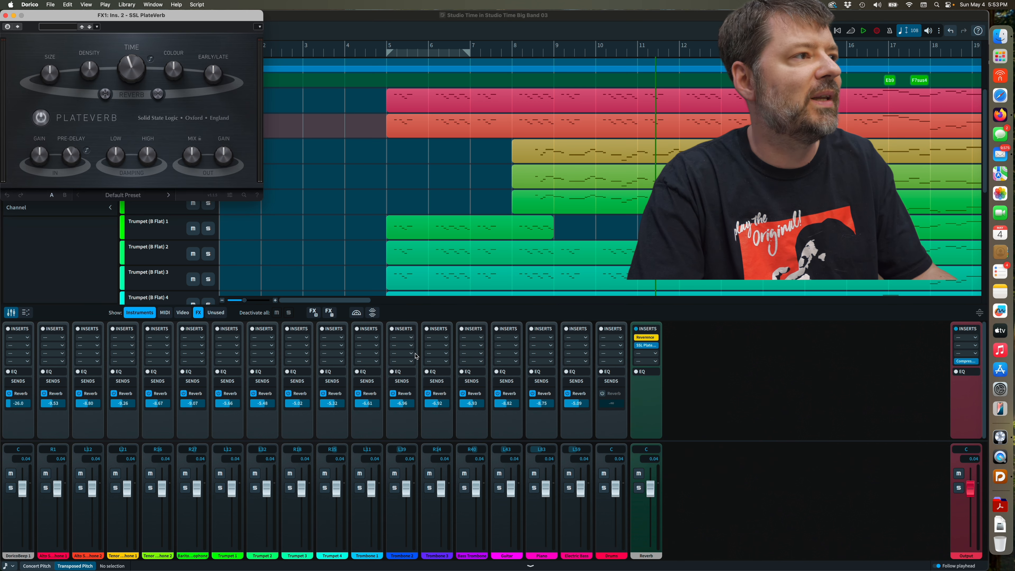
# Load the PlateVerb preset "Vocals (A Dish Best Served Warm)", check its pre-delay, and close the plug-in.
pyautogui.click(144, 196)
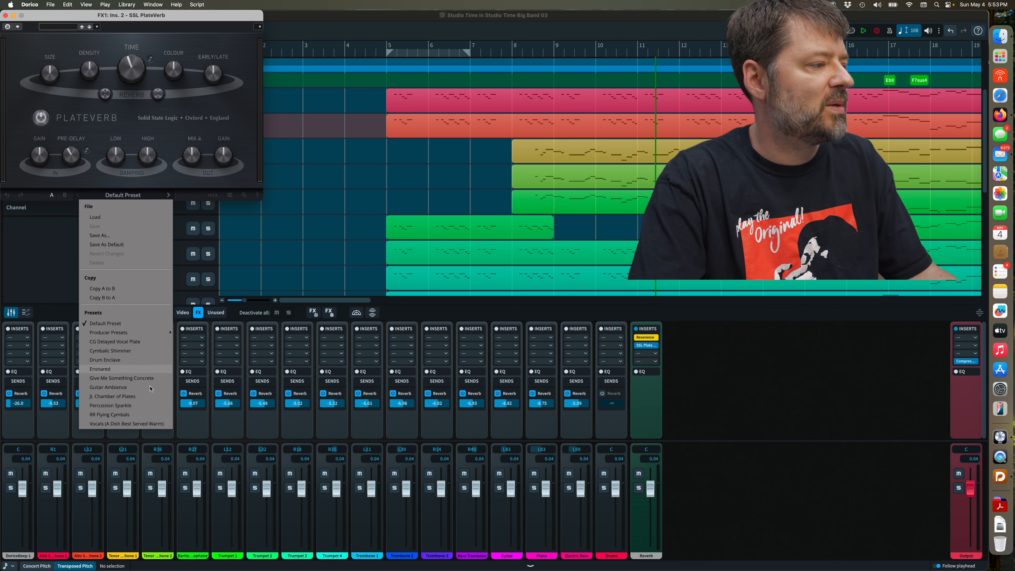
pyautogui.click(150, 423)
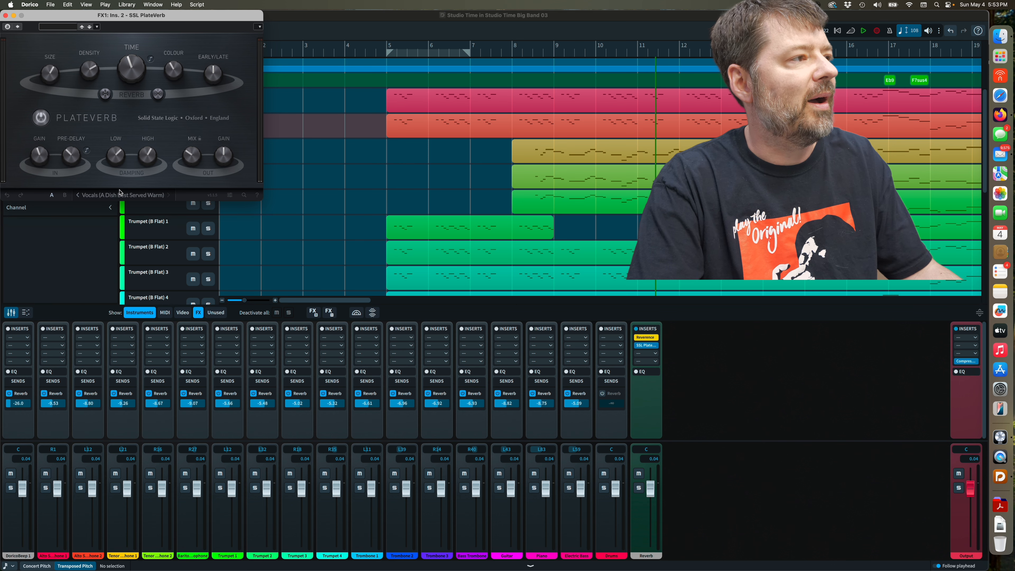
pyautogui.moveTo(59, 149)
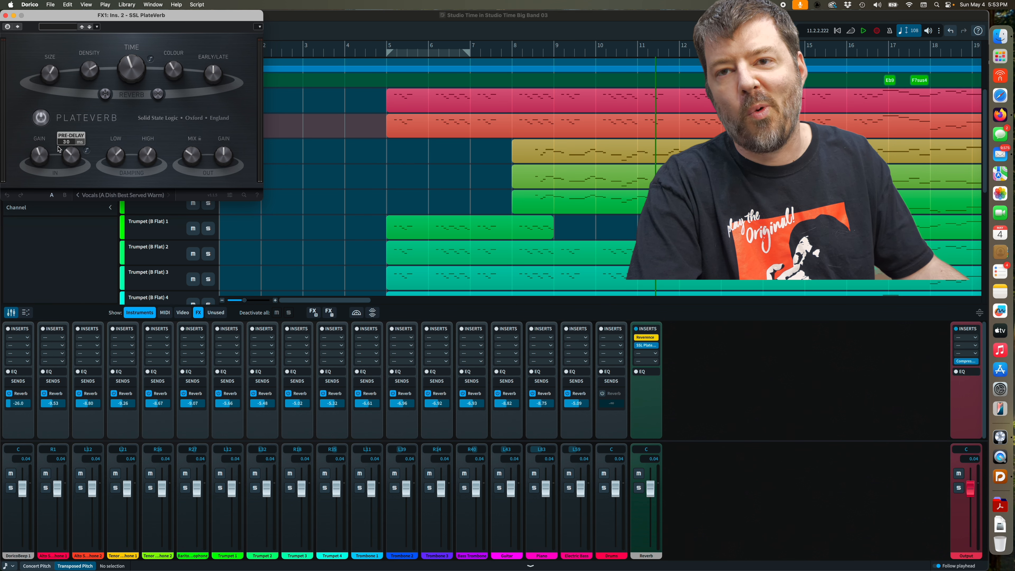
pyautogui.click(6, 15)
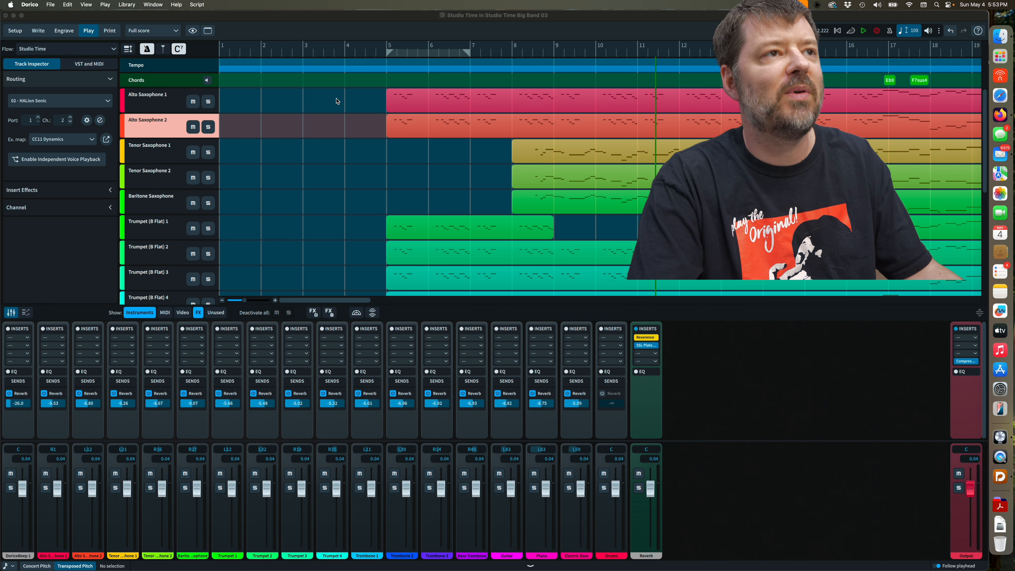
# Play the score from within bar 5 to hear the plate reverb, and stop playback.
pyautogui.click(419, 54)
pyautogui.press('space')
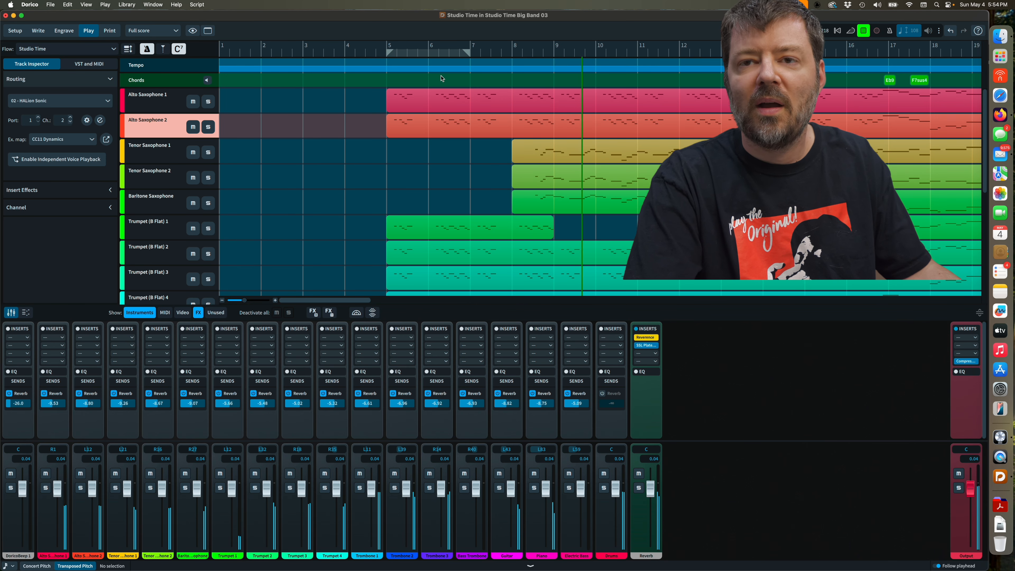
pyautogui.press('space')
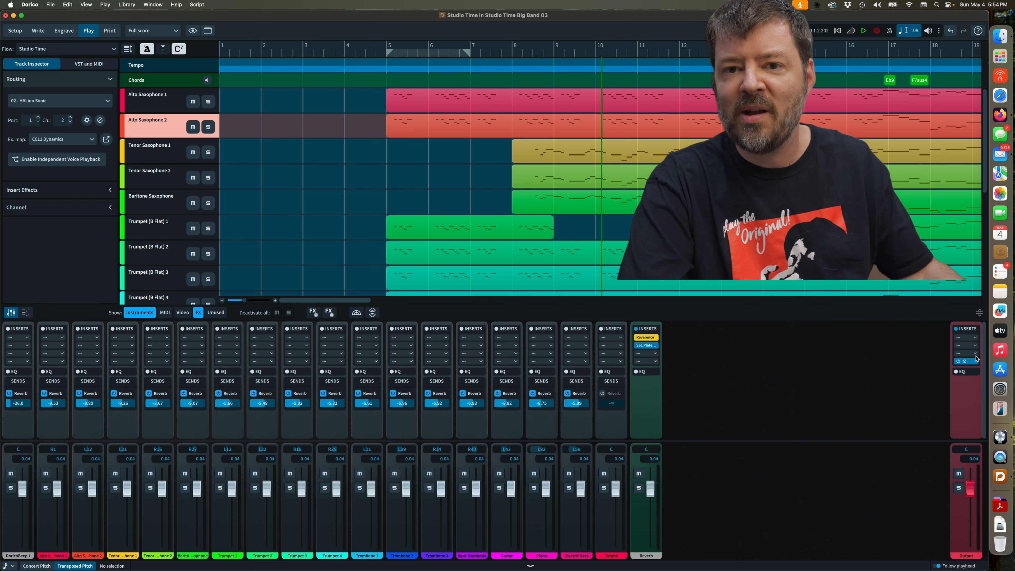
# Replace the Output channel compressor's automatic make-up gain with a manual value of about 6.6 dB and audition the score.
pyautogui.click(965, 362)
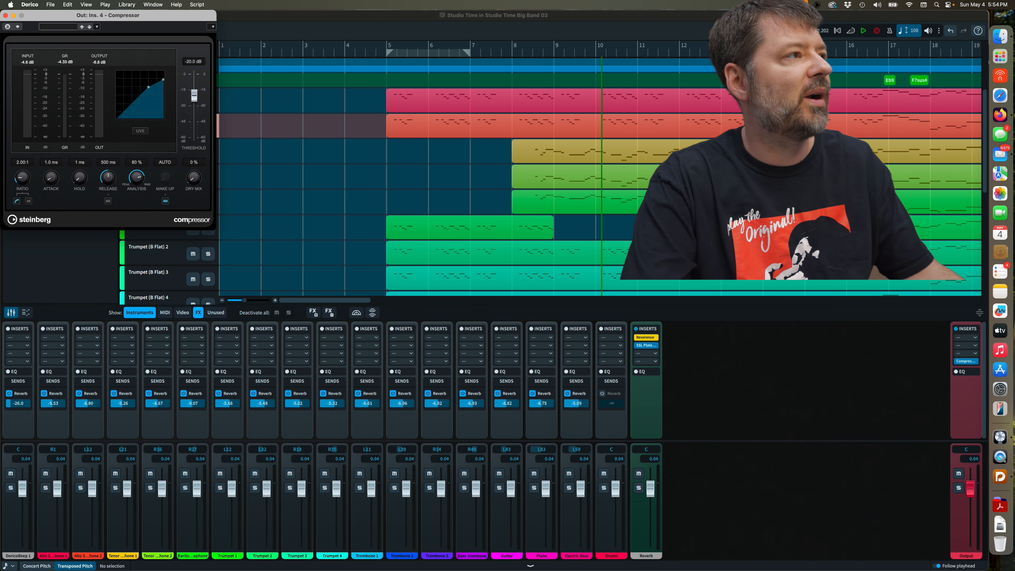
pyautogui.moveTo(125, 23); pyautogui.dragTo(340, 68)
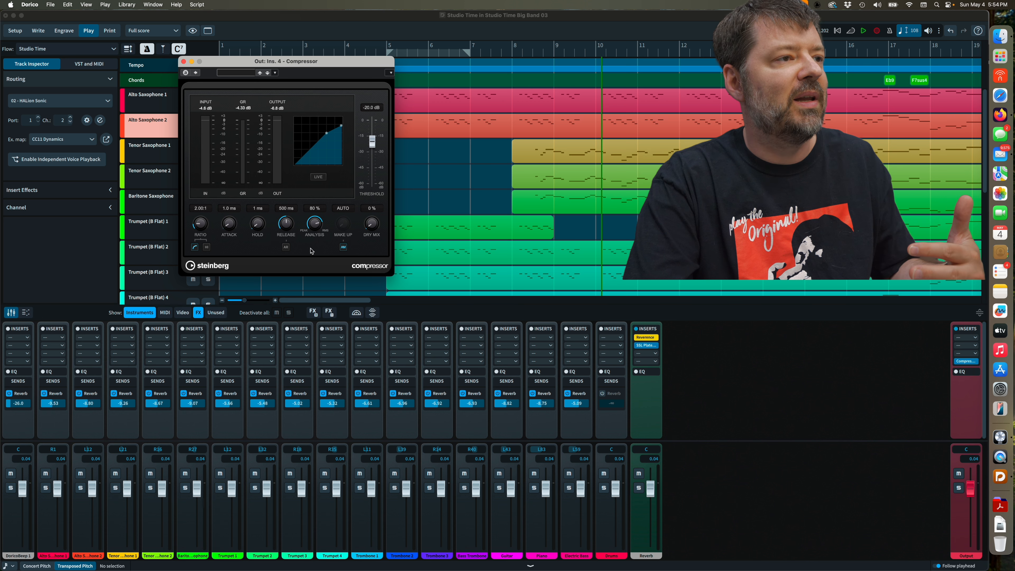
pyautogui.click(343, 246)
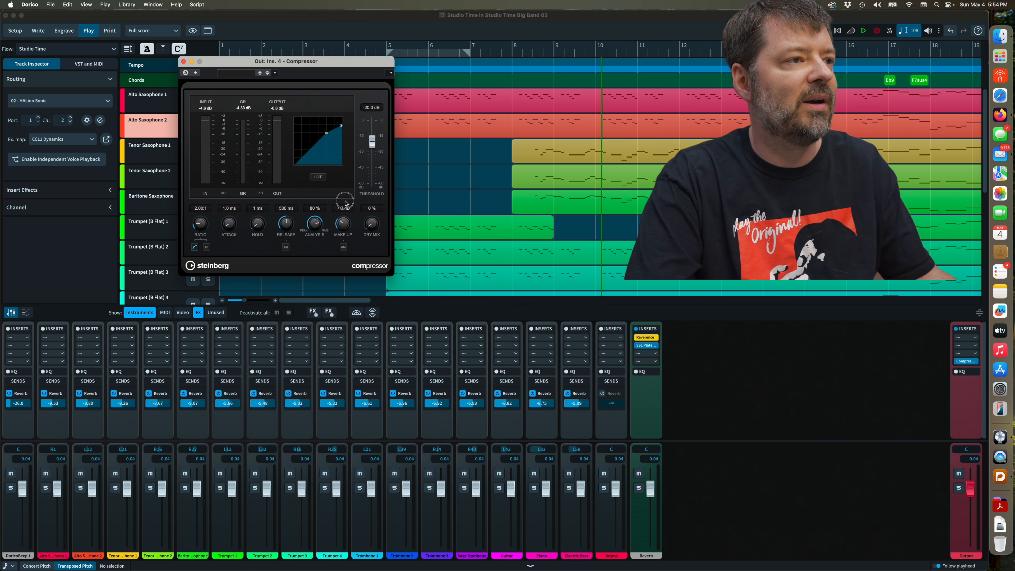
pyautogui.moveTo(346, 206); pyautogui.dragTo(358, 202)
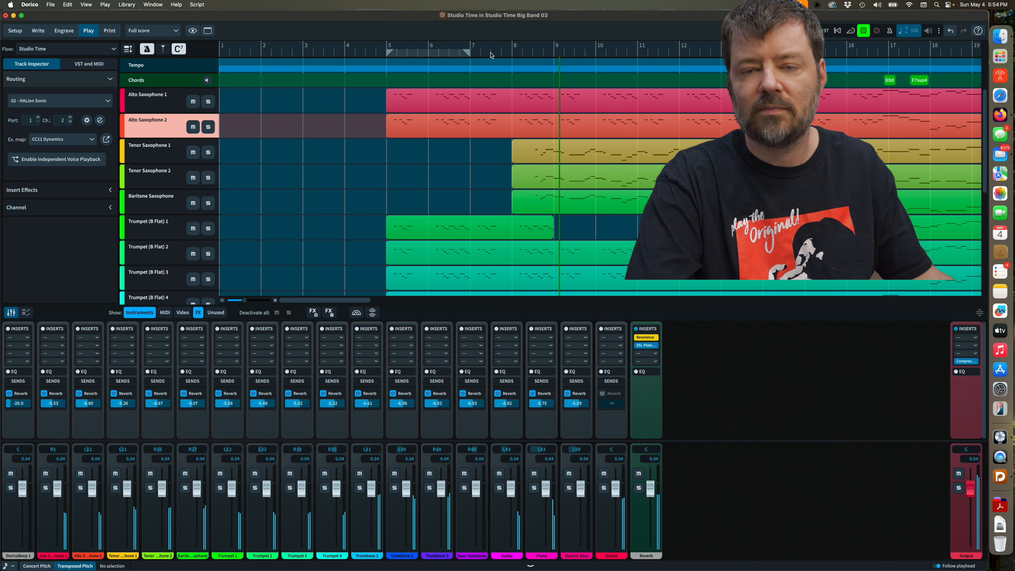
pyautogui.press('space')
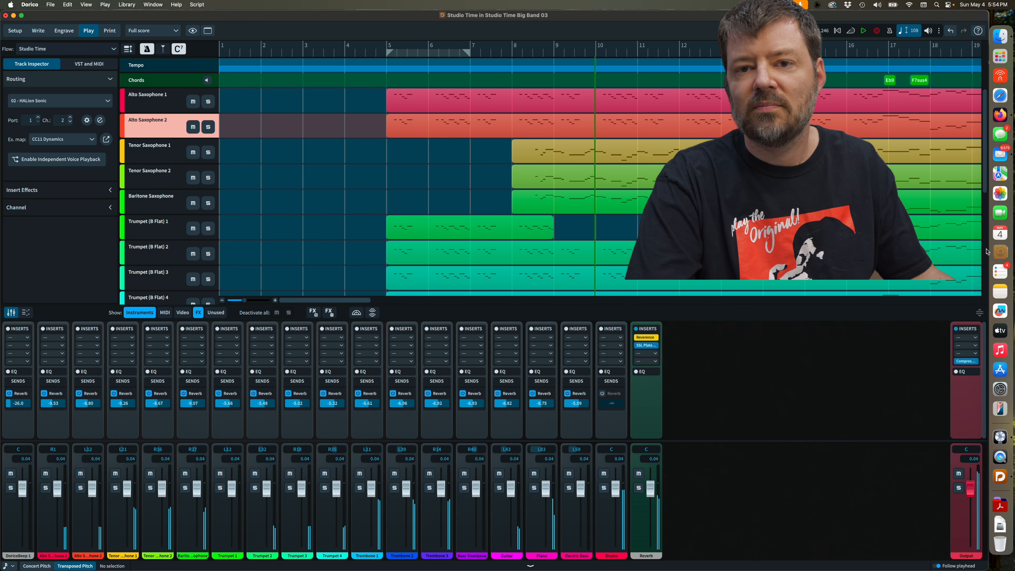
# Turn the Output compressor's automatic make-up gain back on and close the plug-in.
pyautogui.click(966, 361)
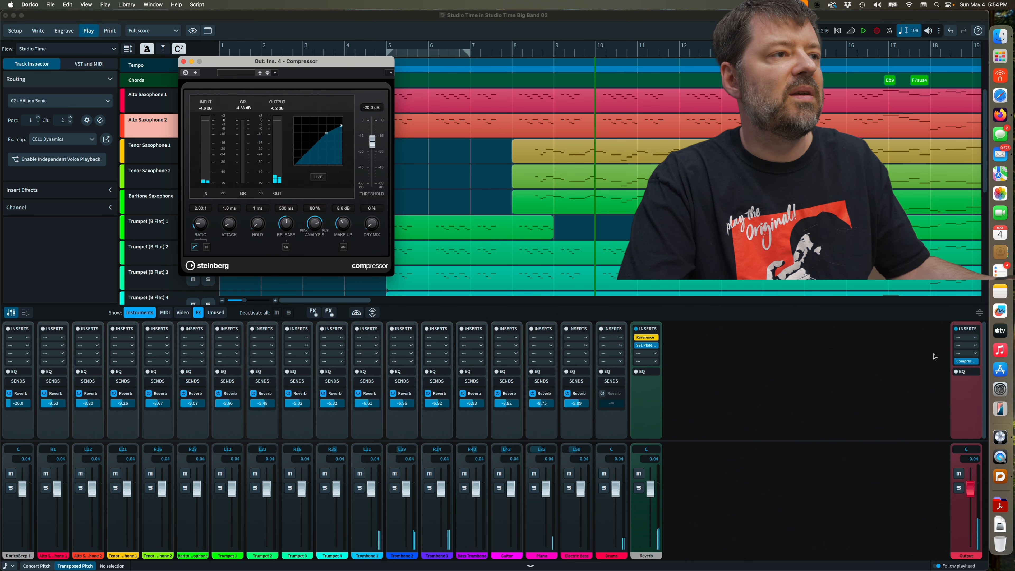
pyautogui.click(343, 247)
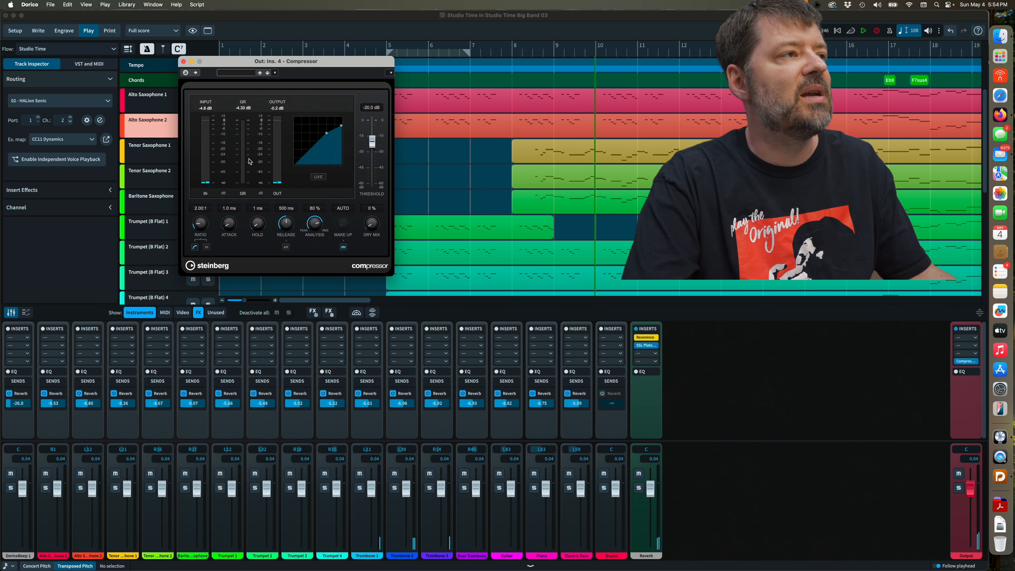
pyautogui.click(183, 62)
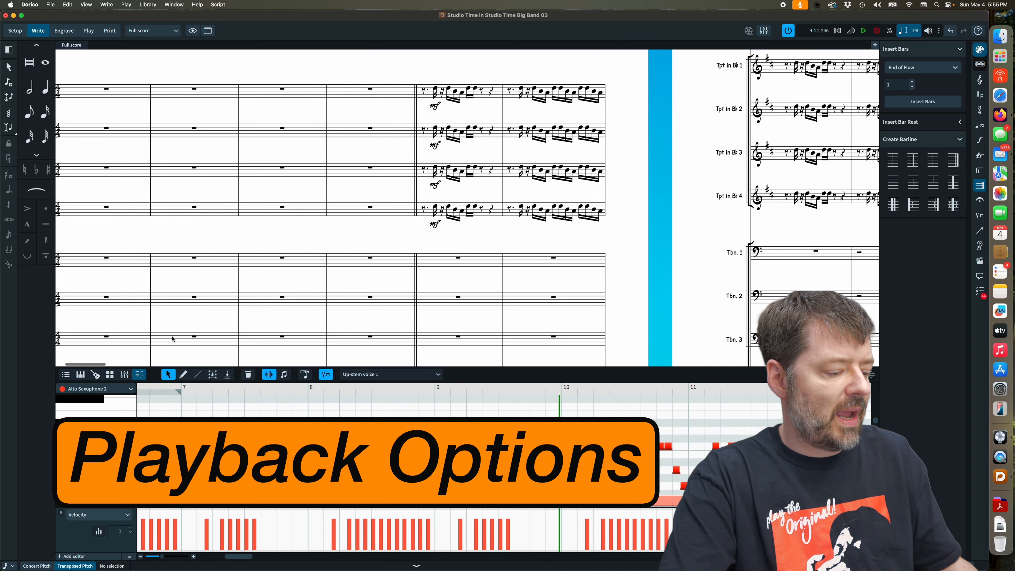
# Hide the Key Editor below the score in Write mode and open the Playback Options.
pyautogui.click(415, 566)
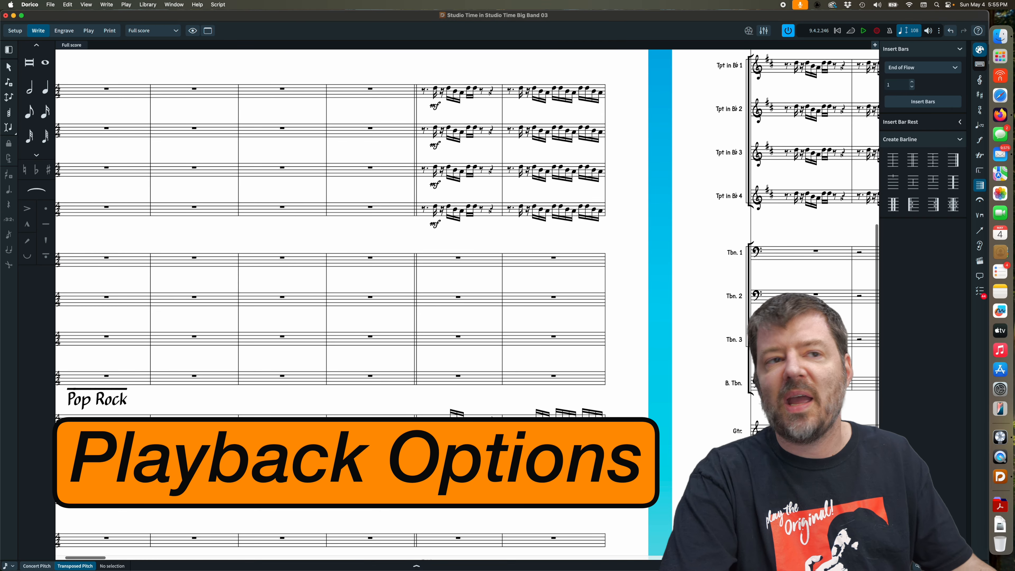
pyautogui.scroll(5, 369, 331)
pyautogui.hscroll(5, 369, 331)
pyautogui.scroll(-6, 371, 330)
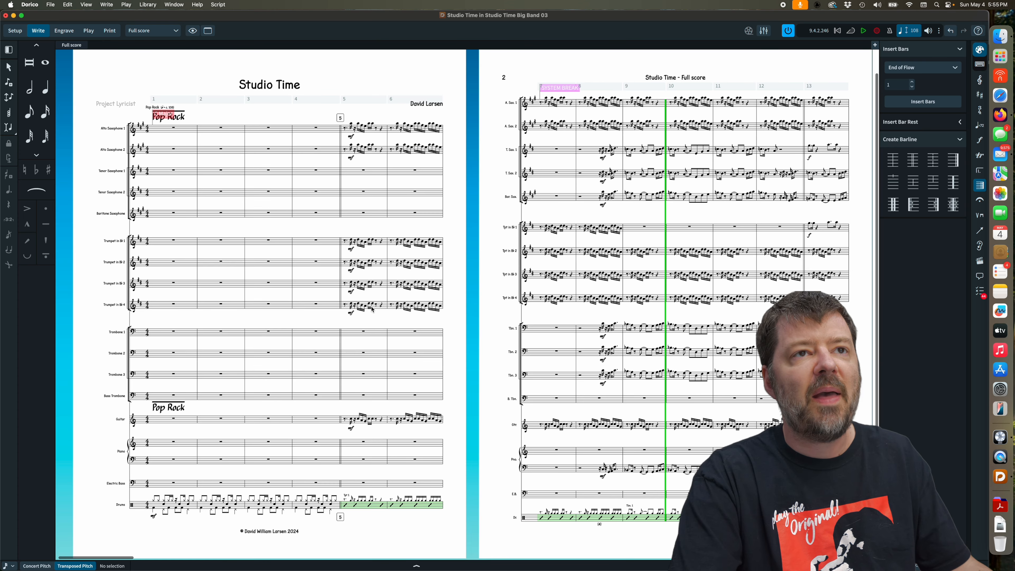
pyautogui.hscroll(5, 372, 309)
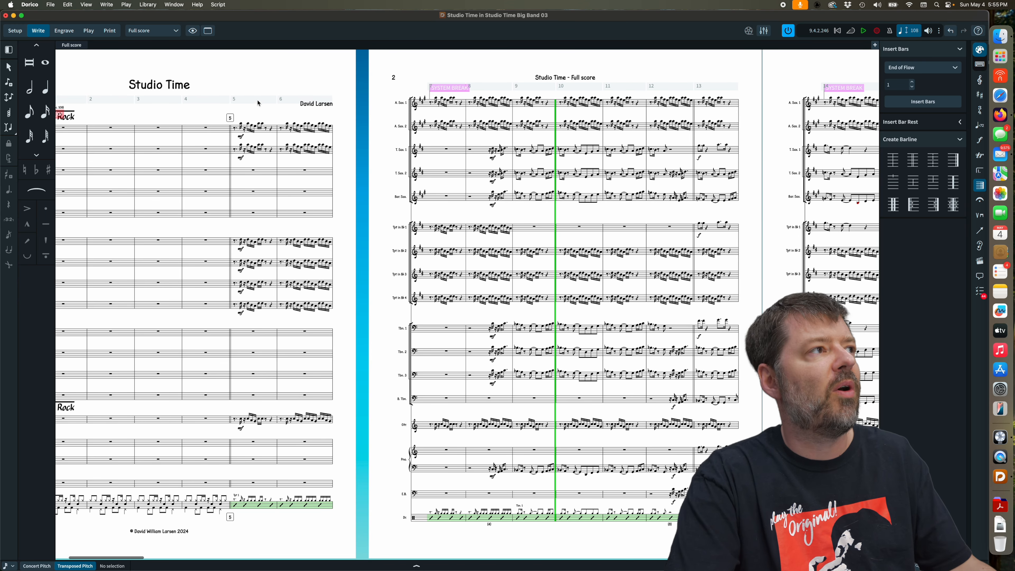
pyautogui.click(151, 5)
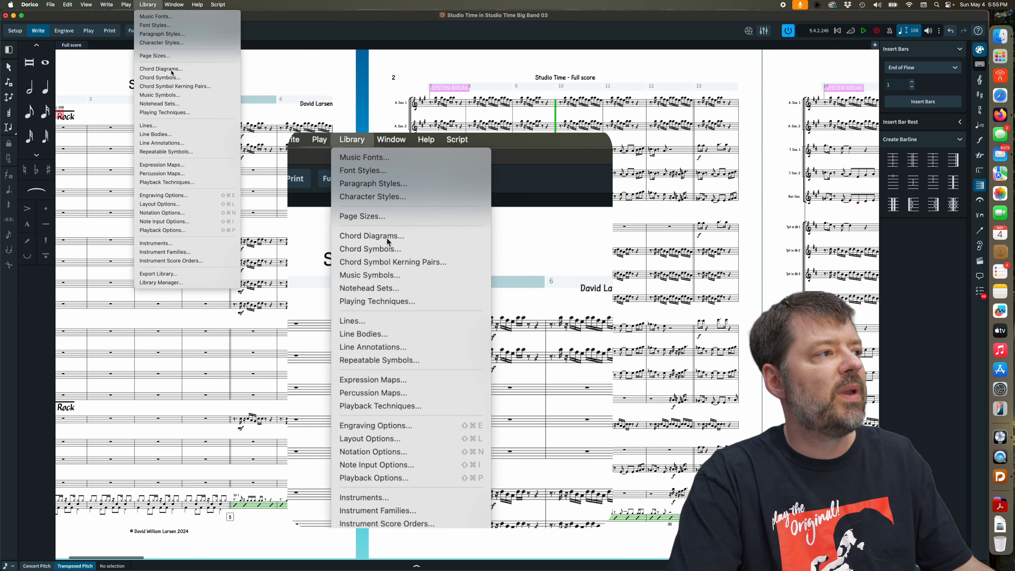
pyautogui.click(190, 234)
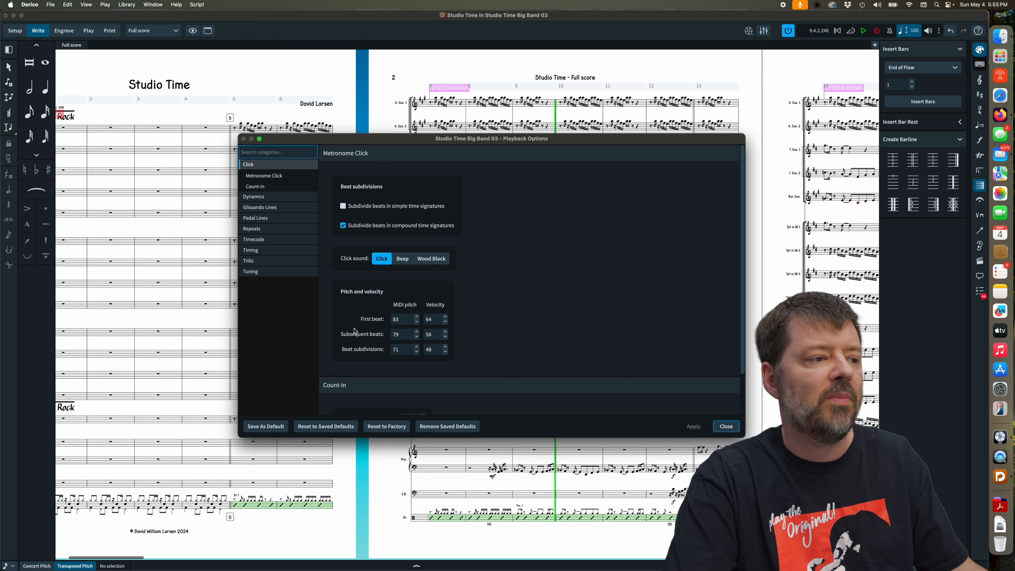
# Review the beat subdivision, click sound, pitch and velocity, and count-in settings for the metronome click.
pyautogui.scroll(-3, 354, 331)
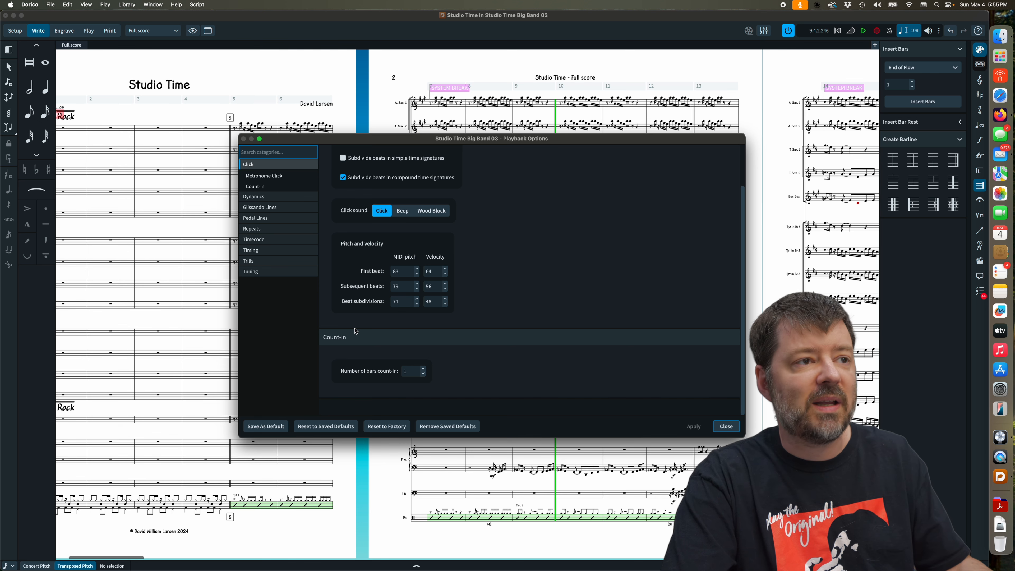
pyautogui.scroll(3, 356, 331)
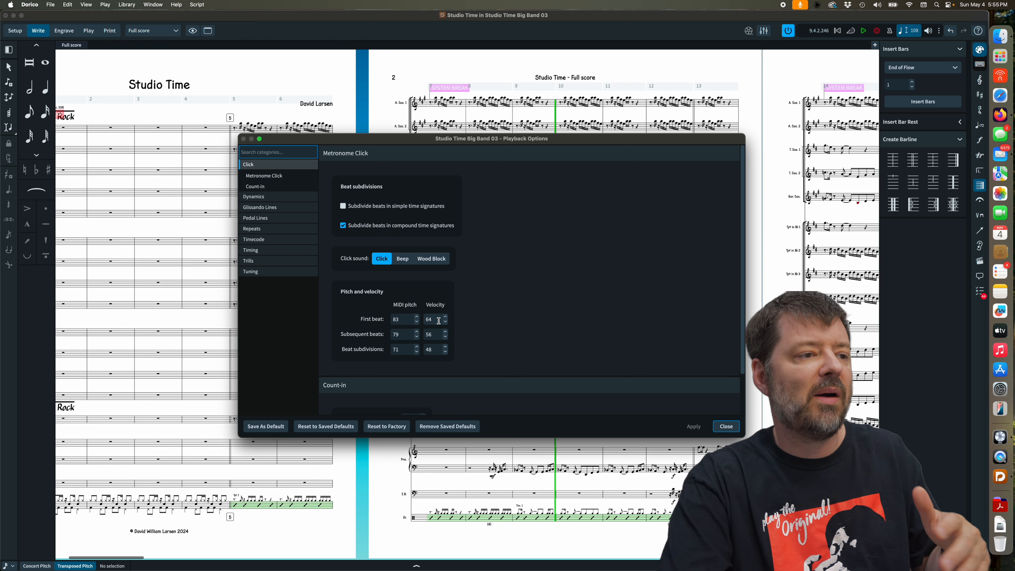
pyautogui.scroll(-3, 438, 352)
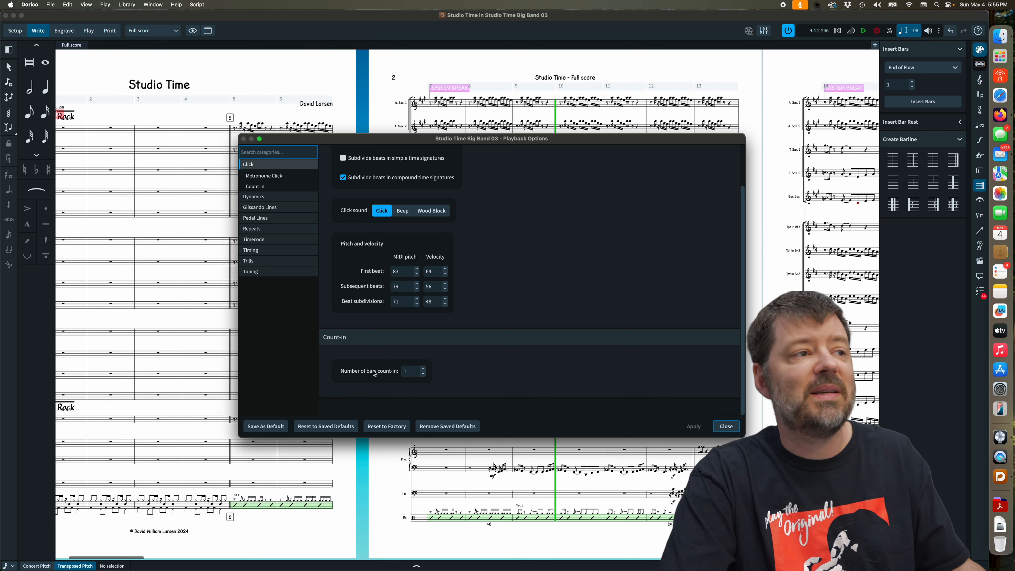
pyautogui.scroll(3, 375, 373)
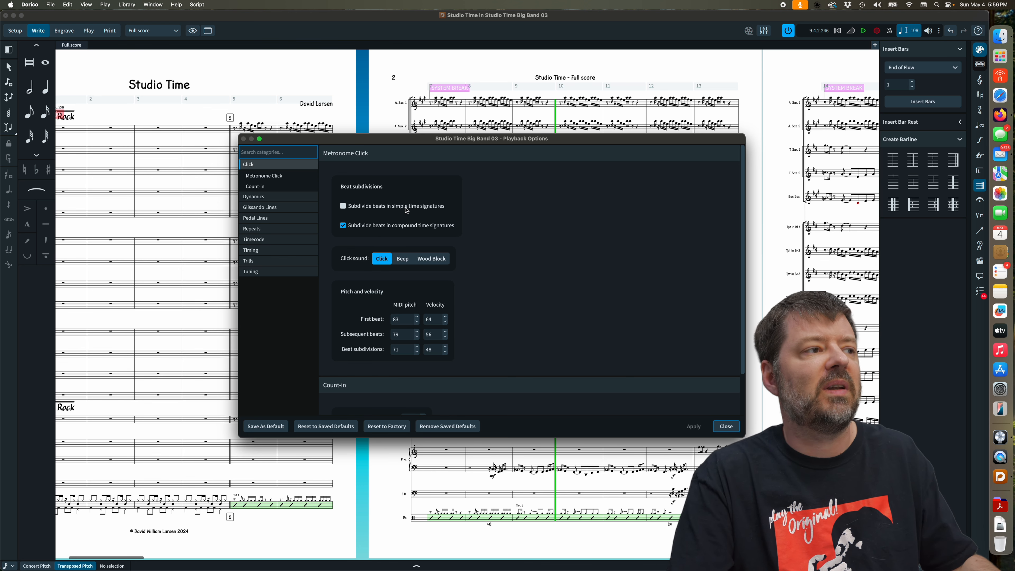
# Examine the Dynamics playback options, from the dynamic curve through Humanize and Polyphonic Instruments to Note Dynamics.
pyautogui.click(260, 197)
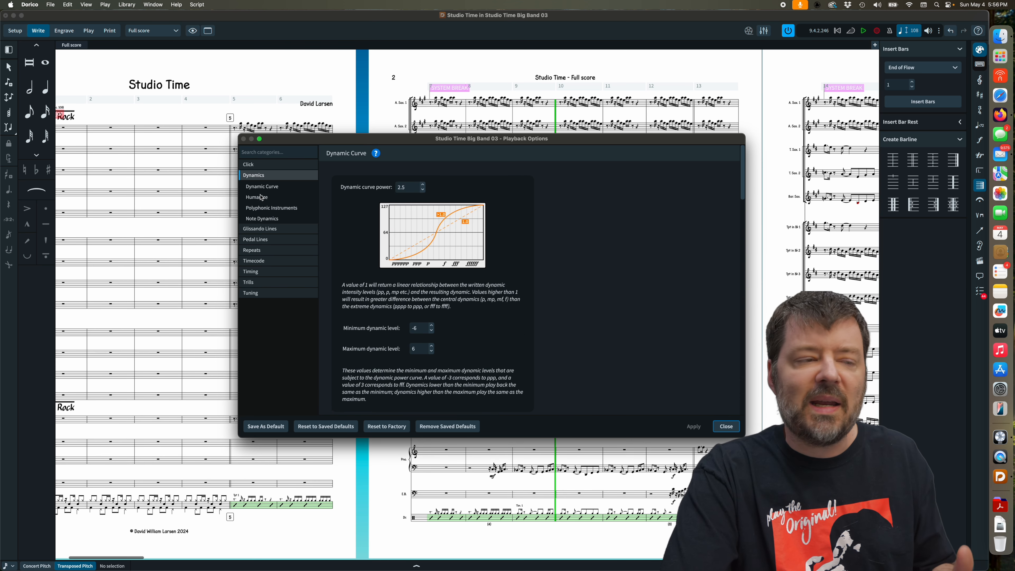
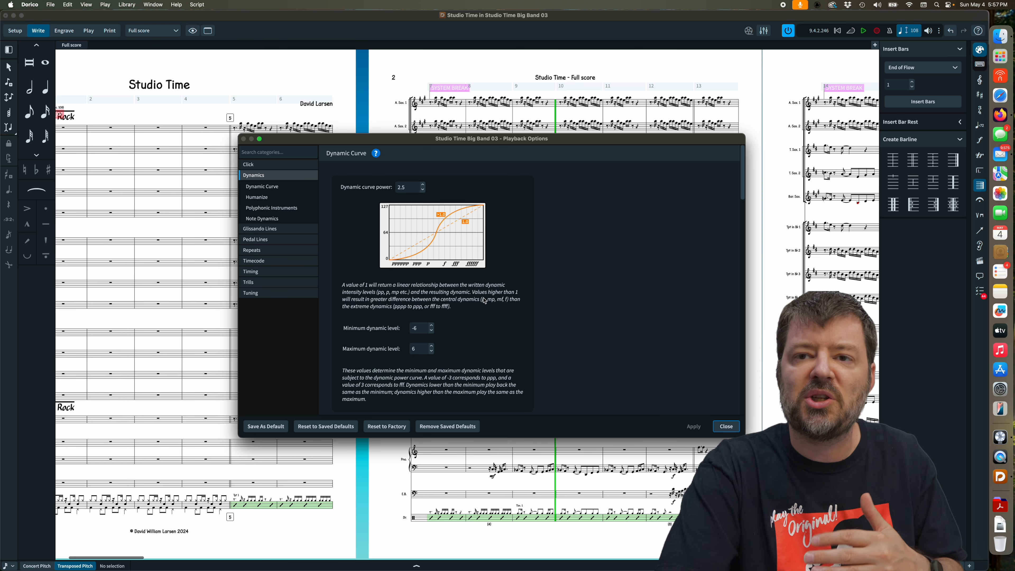
pyautogui.scroll(-10, 484, 300)
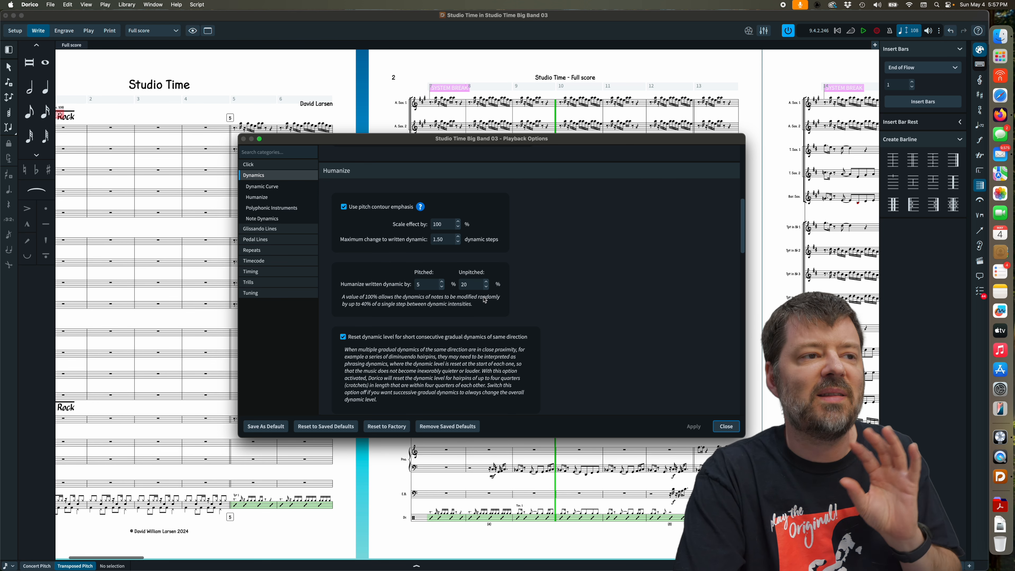
pyautogui.scroll(-1, 484, 300)
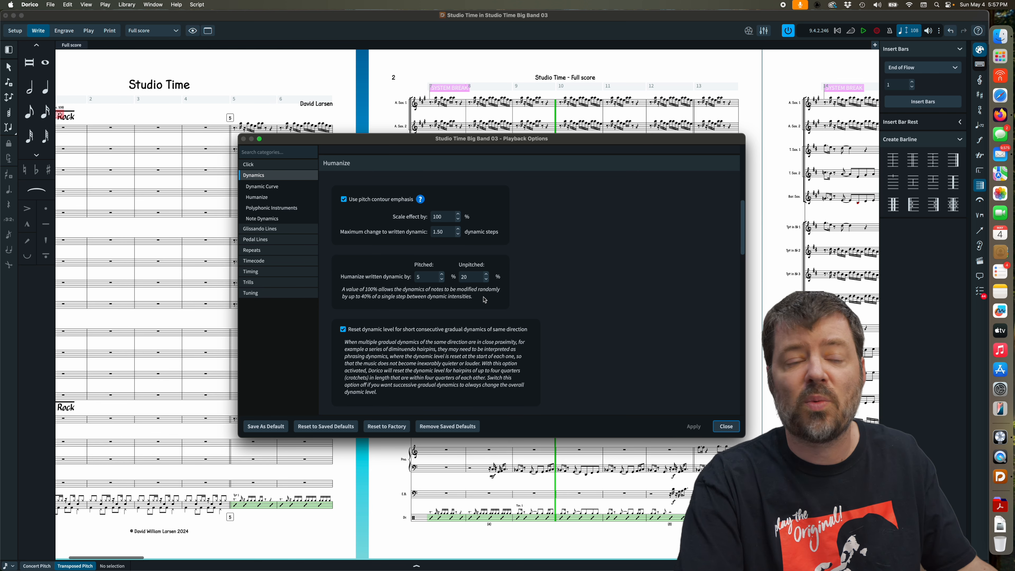
pyautogui.scroll(-5, 485, 300)
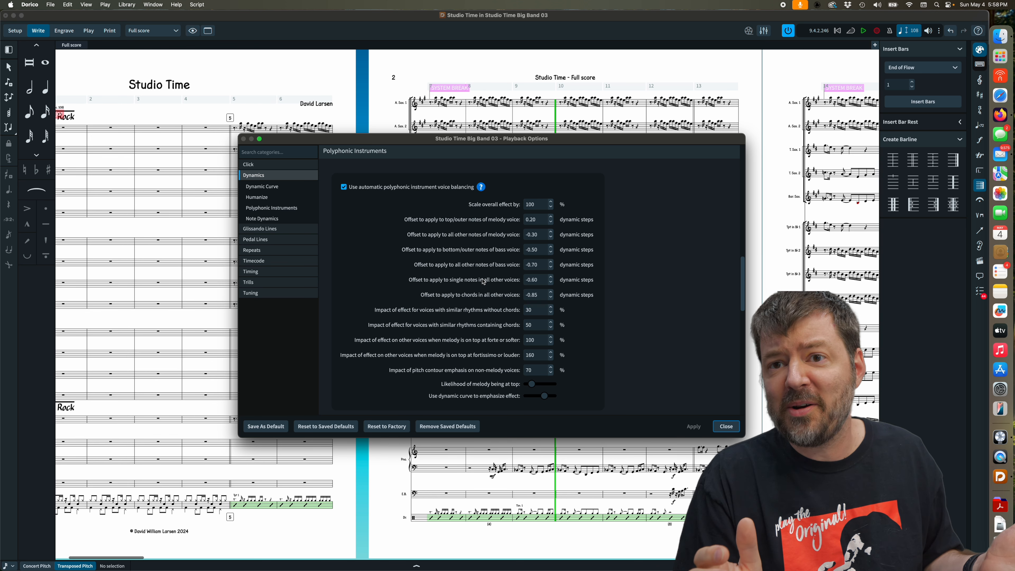
pyautogui.scroll(-10, 483, 282)
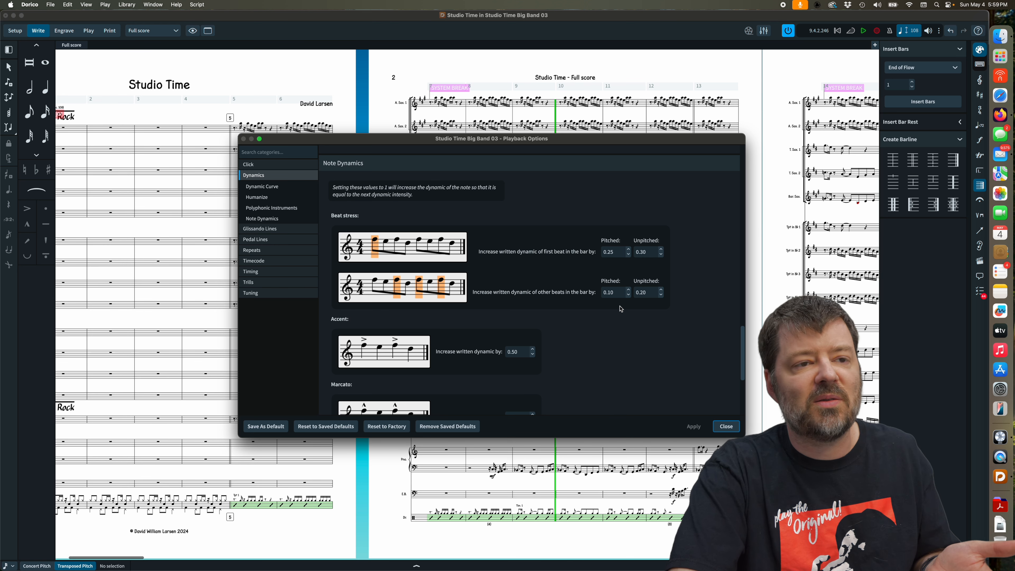
# Review the Note Dynamics settings for beat stress, accent, marcato, tenuto and bracketed ghost notes.
pyautogui.scroll(-2, 620, 309)
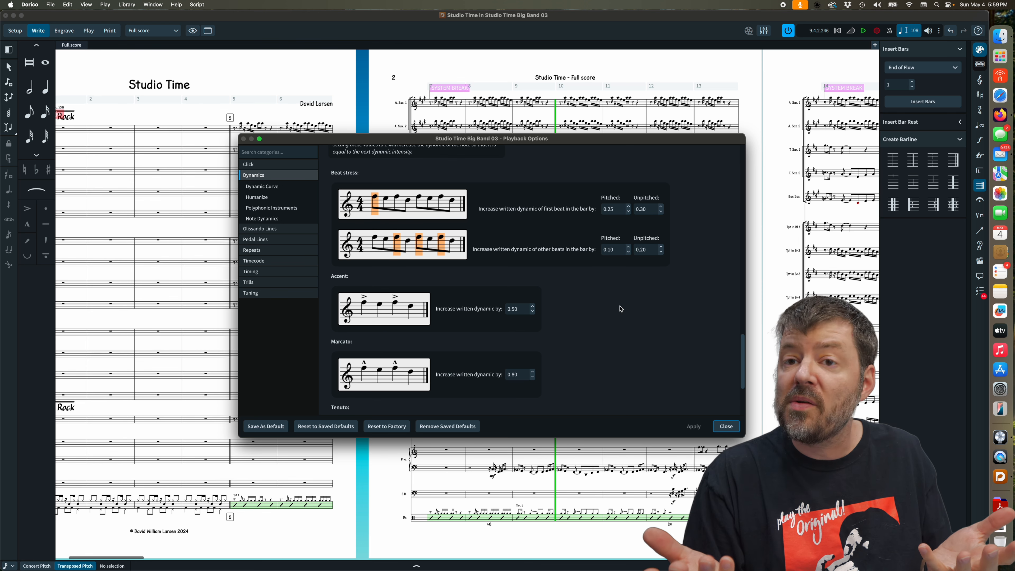
pyautogui.scroll(-4, 620, 309)
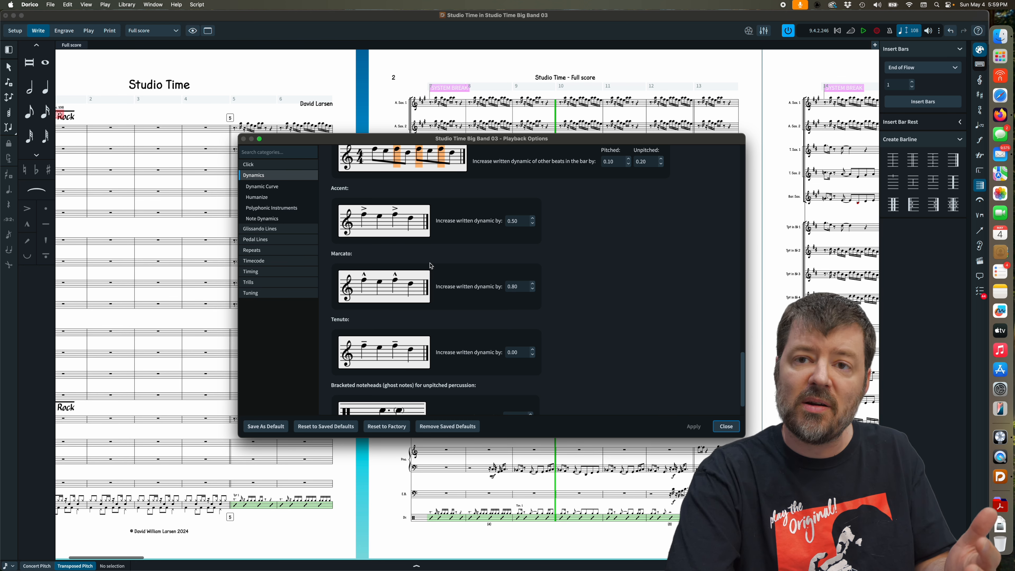
pyautogui.scroll(-3, 426, 273)
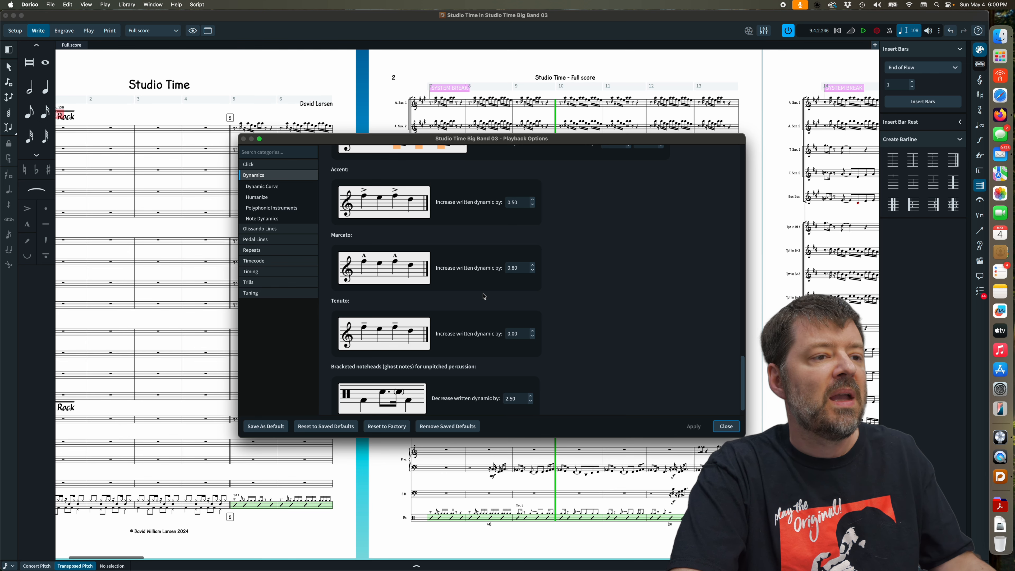
pyautogui.scroll(-1, 484, 296)
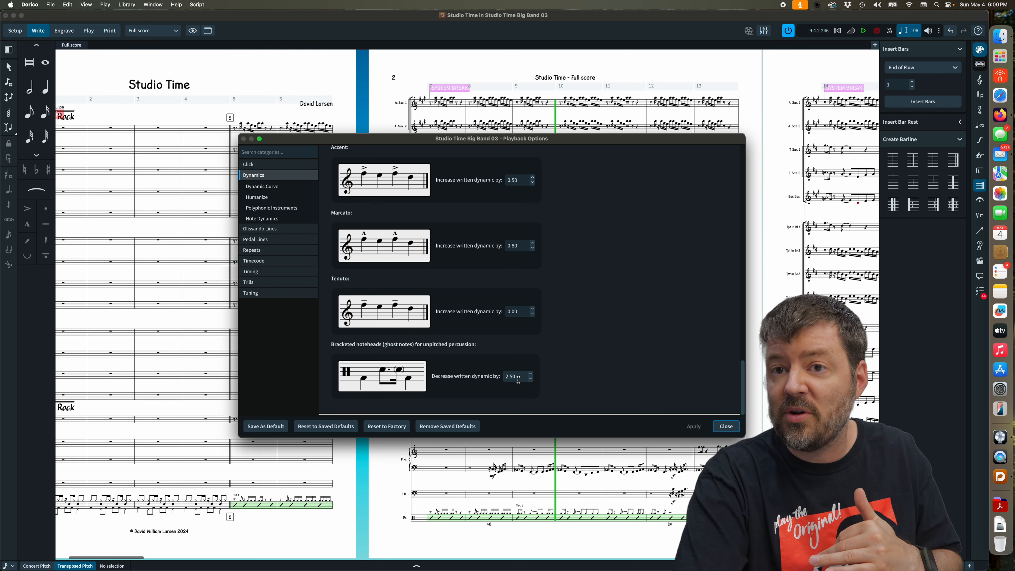
# Review the playback options for glissando lines, pedal lines, repeats and rhythm slashes.
pyautogui.click(283, 233)
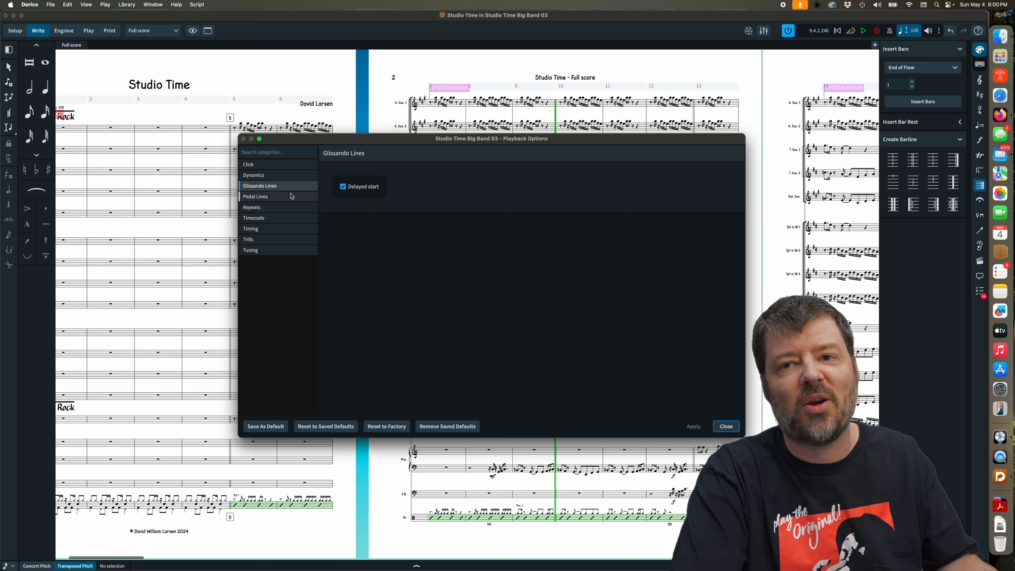
pyautogui.click(287, 197)
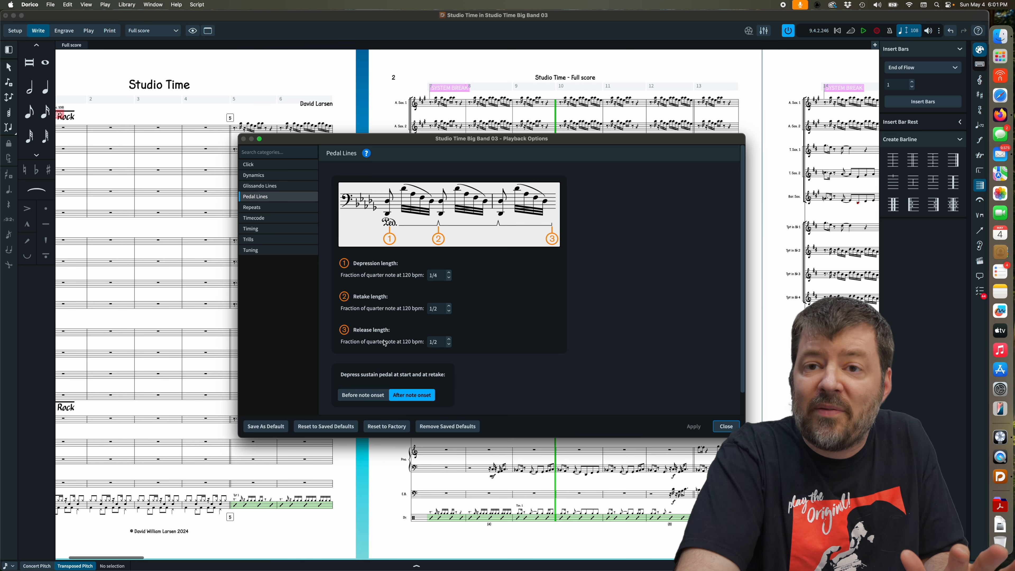
pyautogui.click(256, 207)
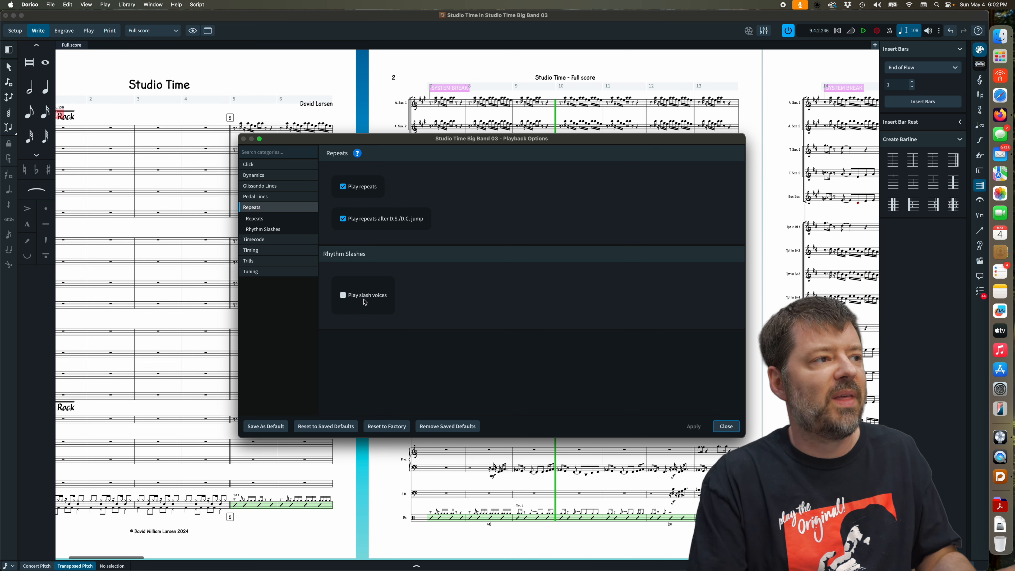
# Set the timecode frame rate to 59.94 dfps and apply the change.
pyautogui.click(279, 240)
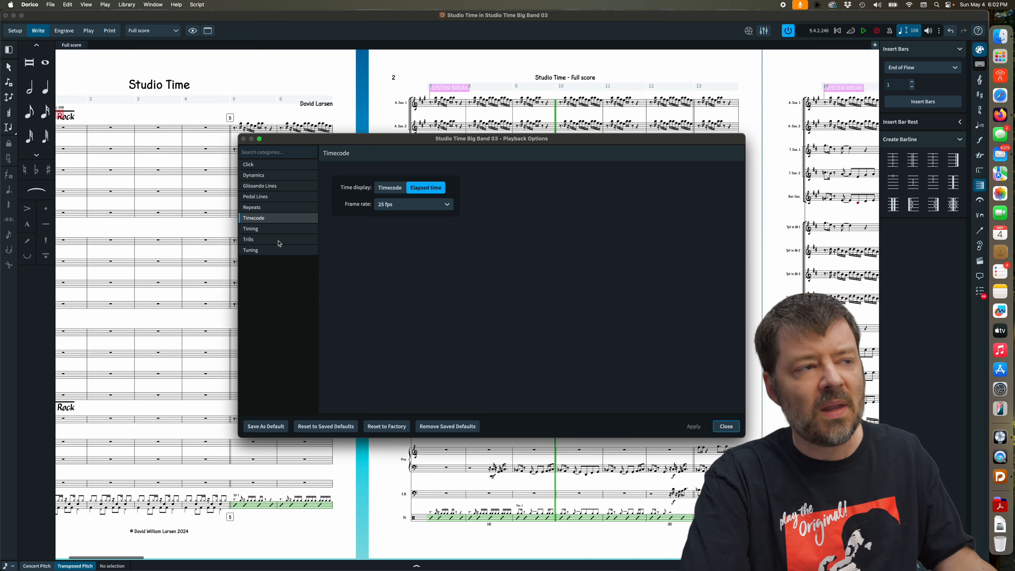
pyautogui.click(391, 205)
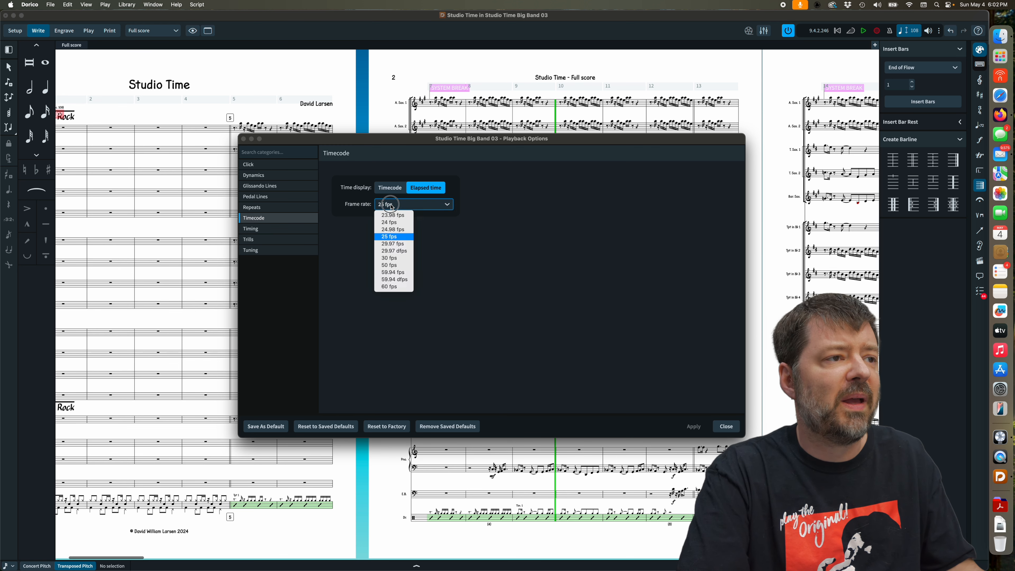
pyautogui.click(395, 280)
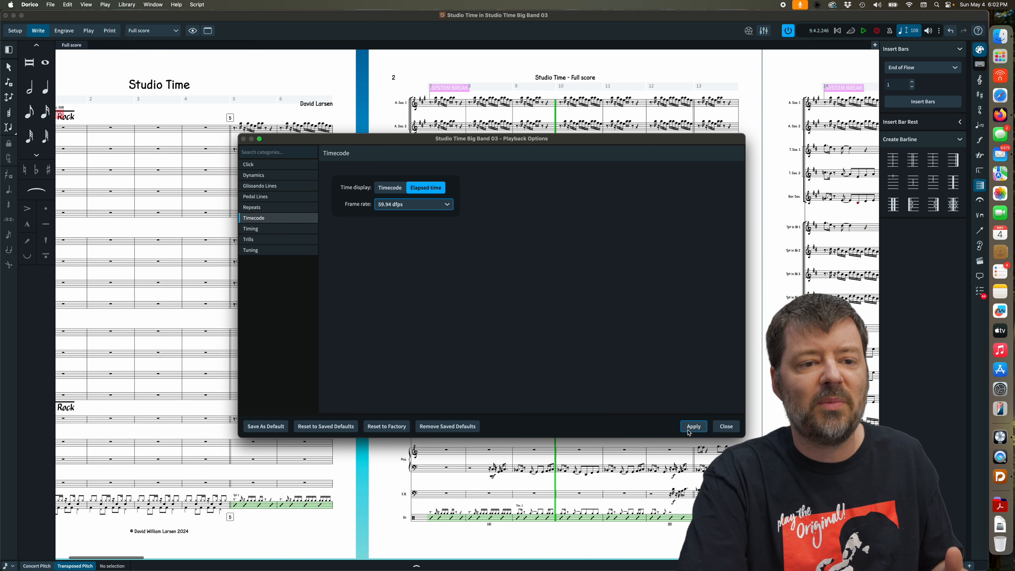
pyautogui.click(689, 430)
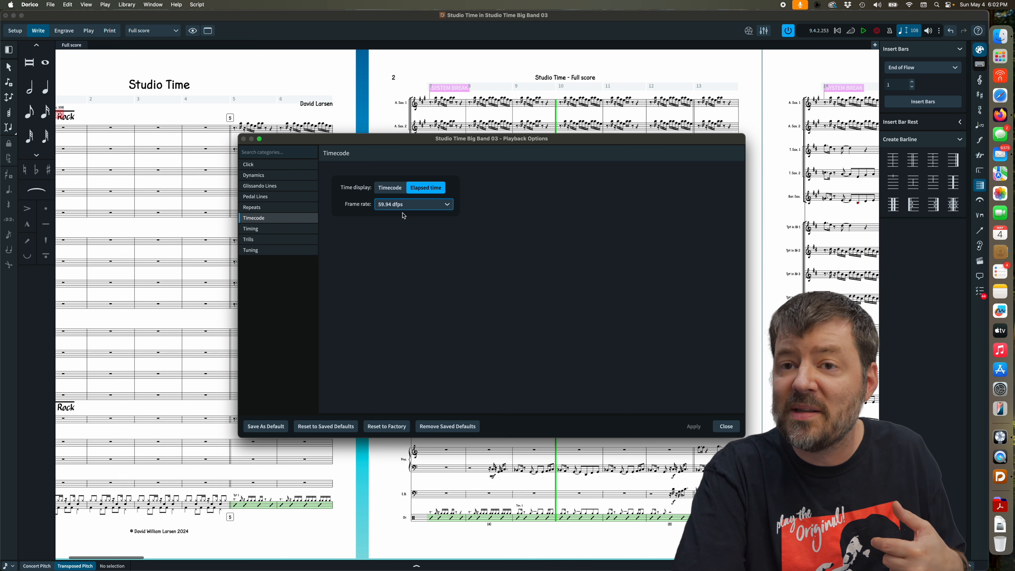
# Set the default rhythmic feel in the Timing options to Light swing 8ths.
pyautogui.click(279, 231)
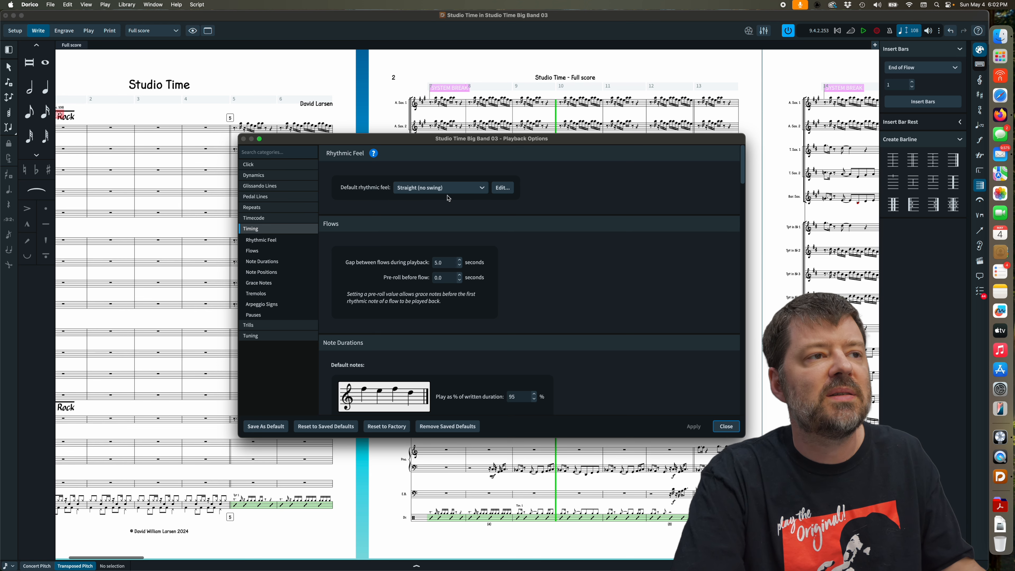
pyautogui.click(430, 191)
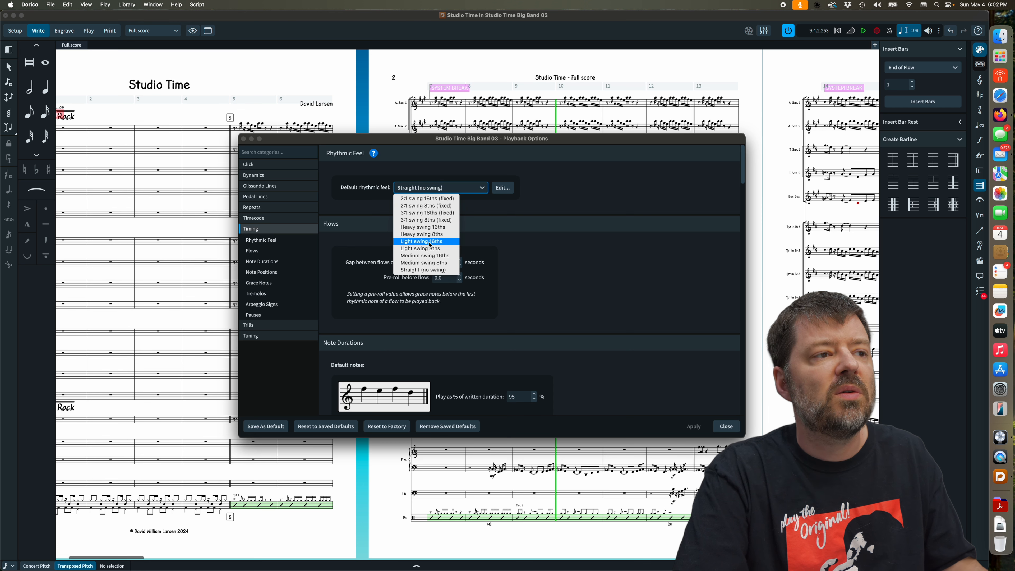
pyautogui.click(423, 249)
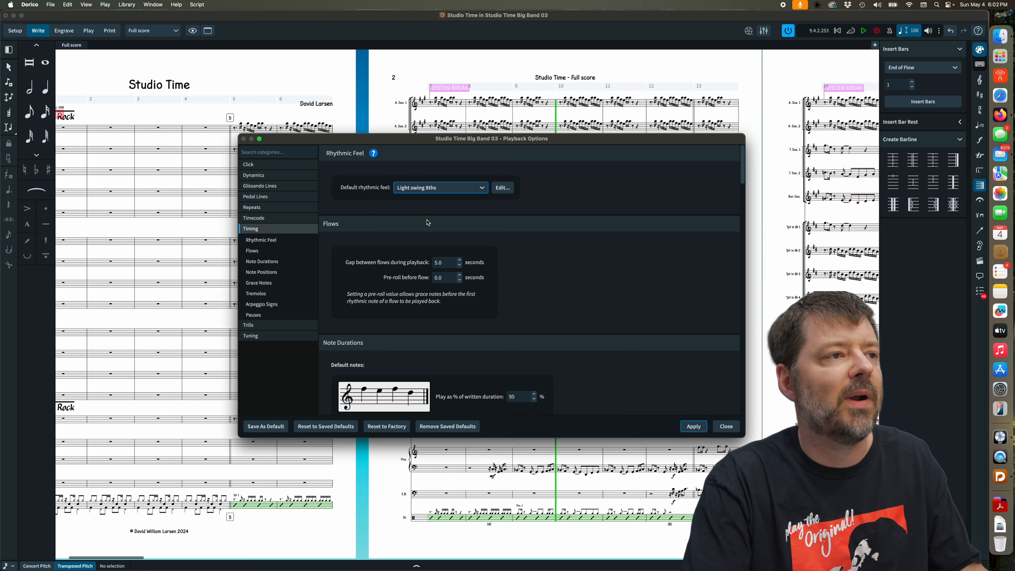
# Open the rhythmic feel editor and compare the tempo and ratio settings of the medium, 3:1 fixed and other swing presets.
pyautogui.click(500, 189)
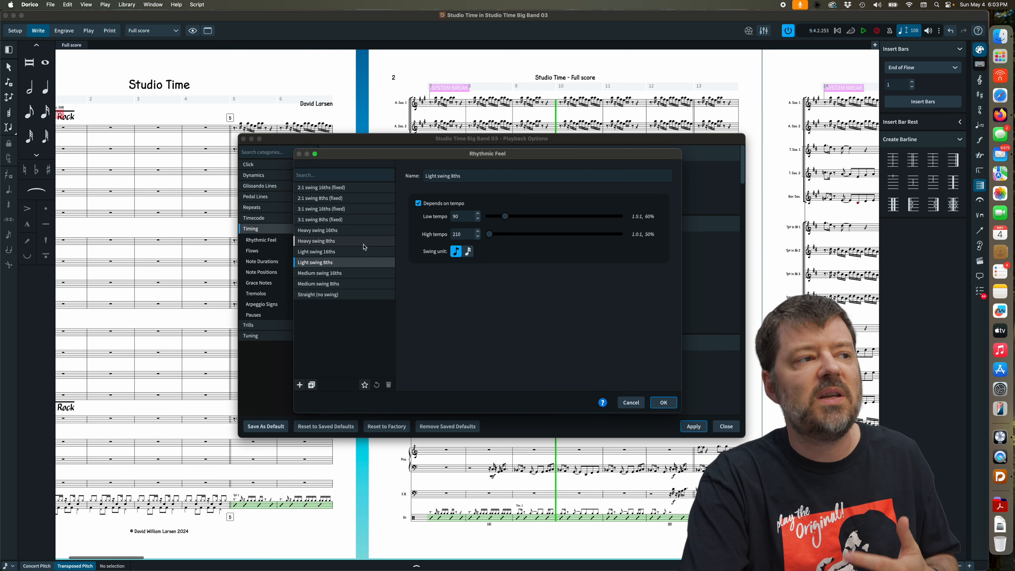
pyautogui.click(355, 282)
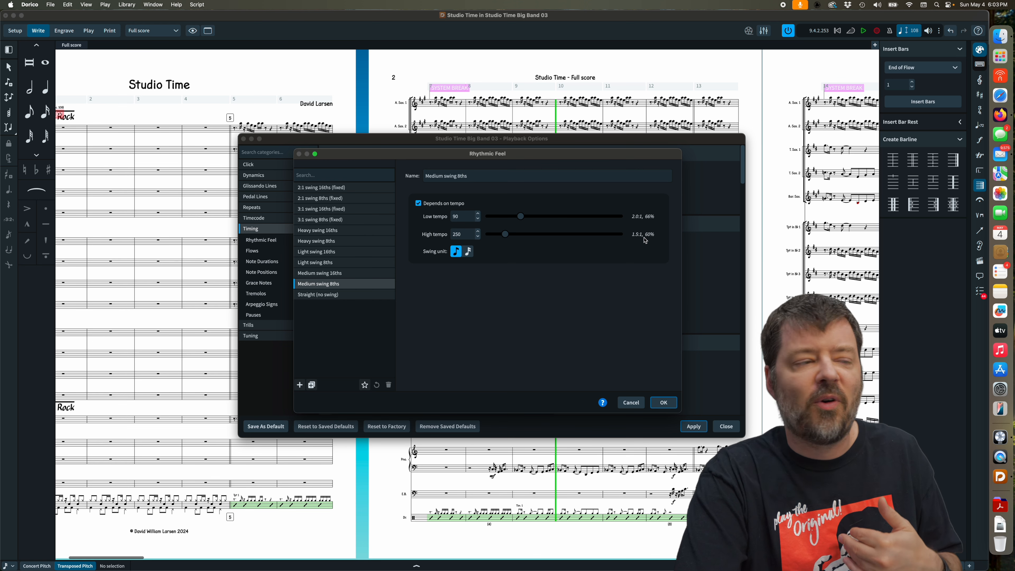
pyautogui.click(342, 241)
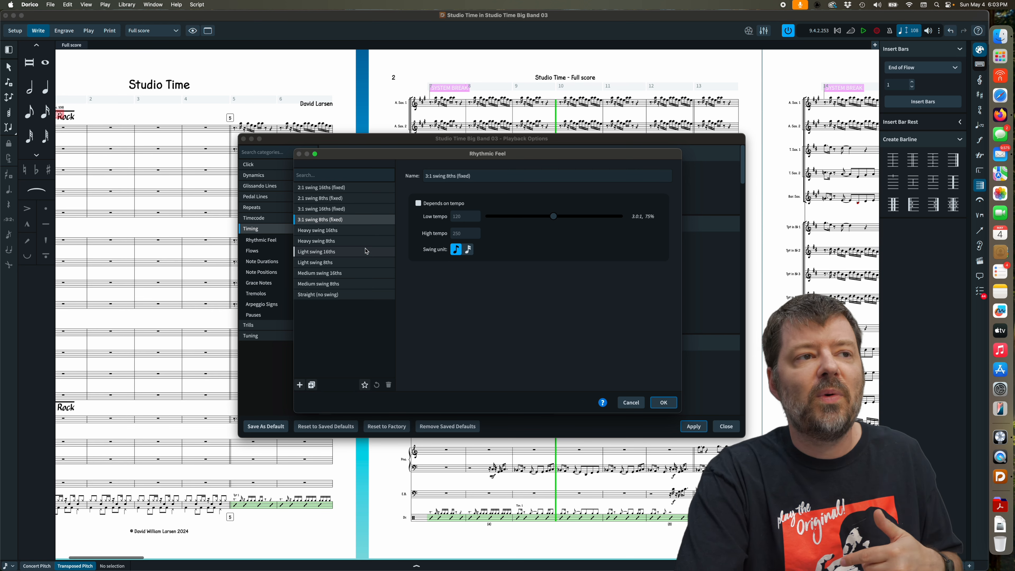
pyautogui.click(353, 280)
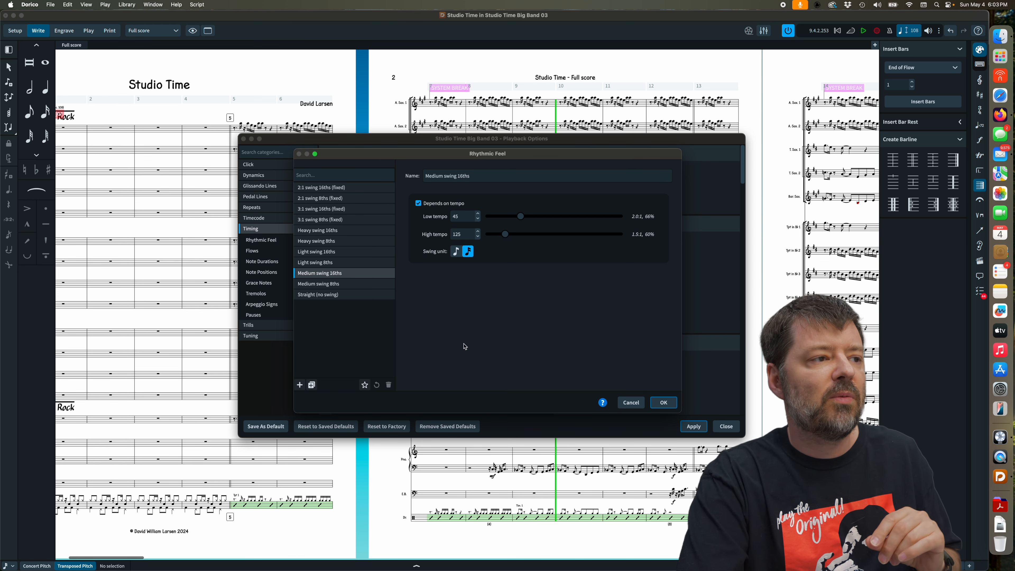
# Create a new rhythmic feel and name it as the composer's own swing.
pyautogui.click(300, 384)
pyautogui.click(440, 176)
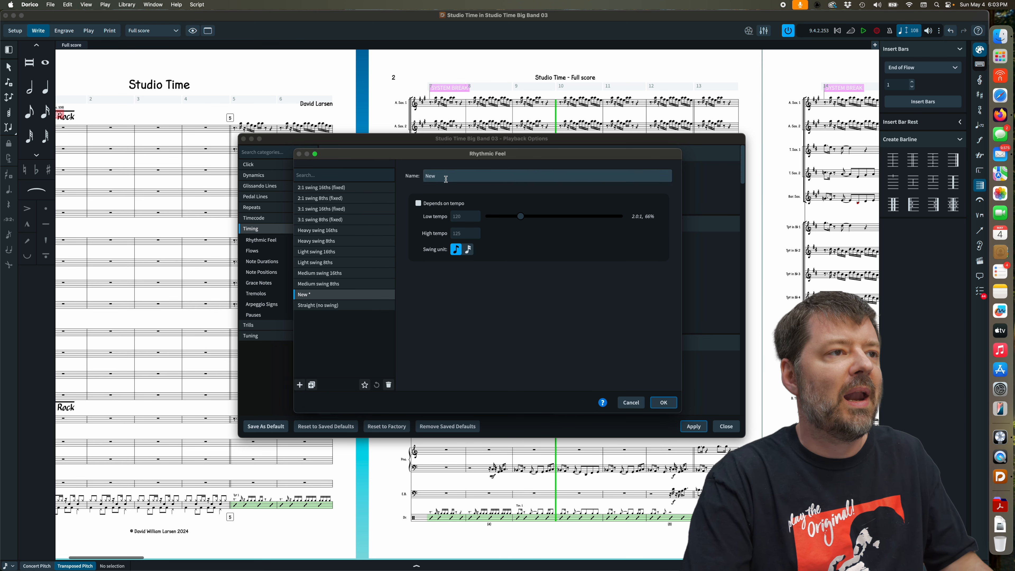
pyautogui.write('David')
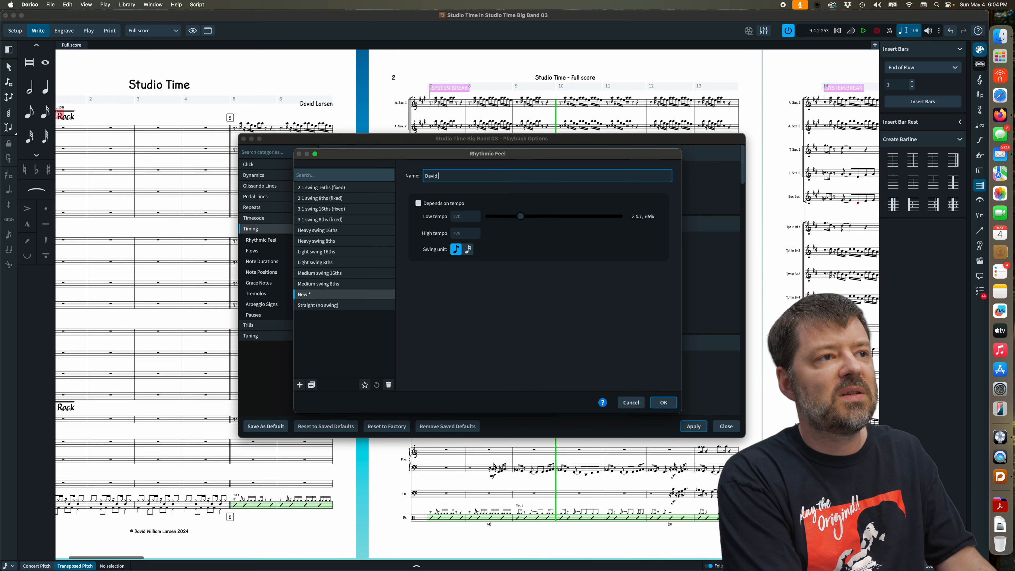
pyautogui.write("'s Swing")
# Make the new swing feel depend on tempo, with a low tempo of 96 and a swing ratio of 3.2:1 (76%).
pyautogui.click(453, 204)
pyautogui.click(459, 216)
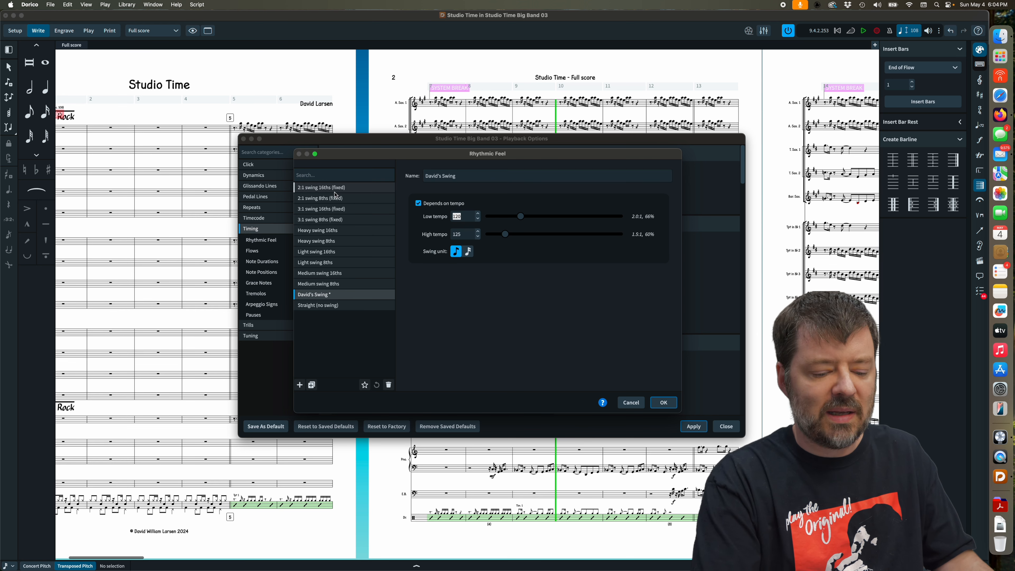
pyautogui.write('96')
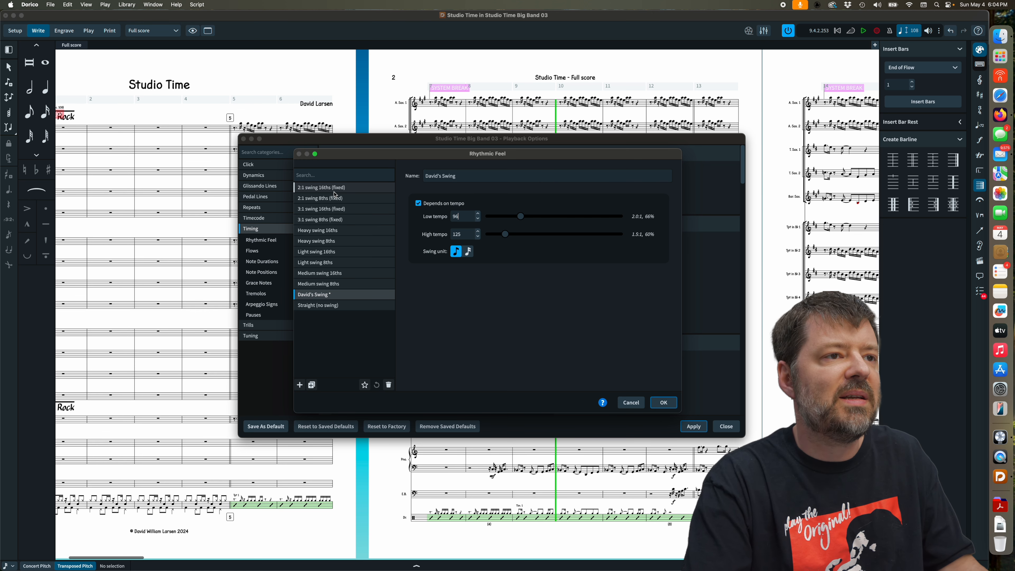
pyautogui.press('Tab')
pyautogui.moveTo(520, 217); pyautogui.dragTo(560, 221)
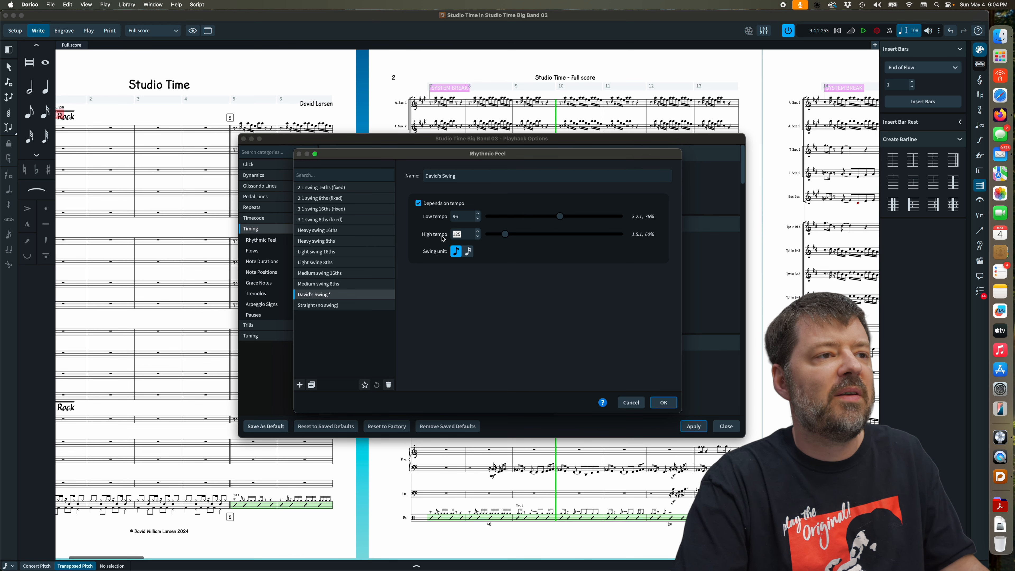
# Set the new feel's high tempo to 200 with a swing ratio of 1.3:1 (56%) and save the rhythmic feel.
pyautogui.write('200')
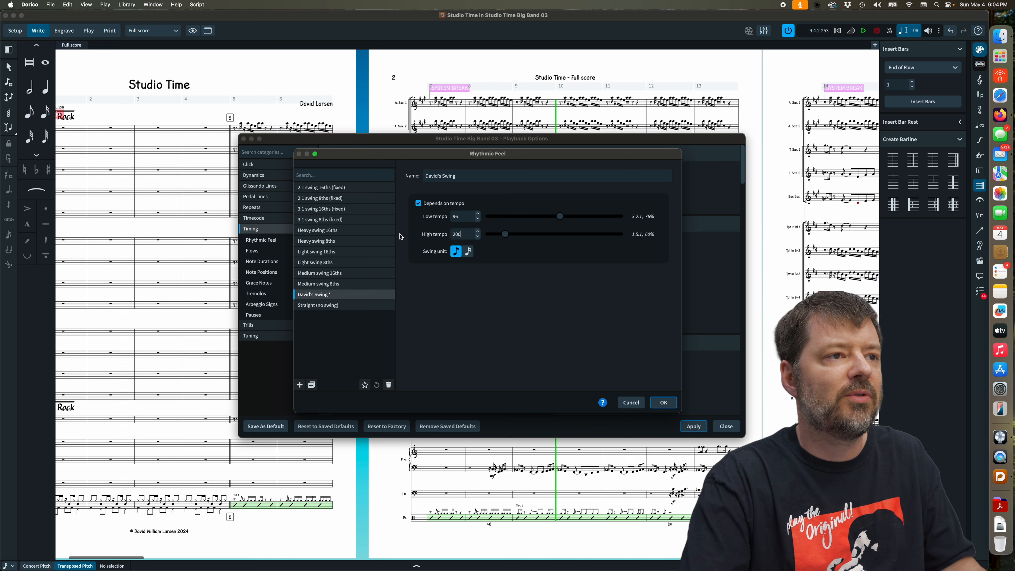
pyautogui.press('Tab')
pyautogui.moveTo(505, 236); pyautogui.dragTo(498, 236)
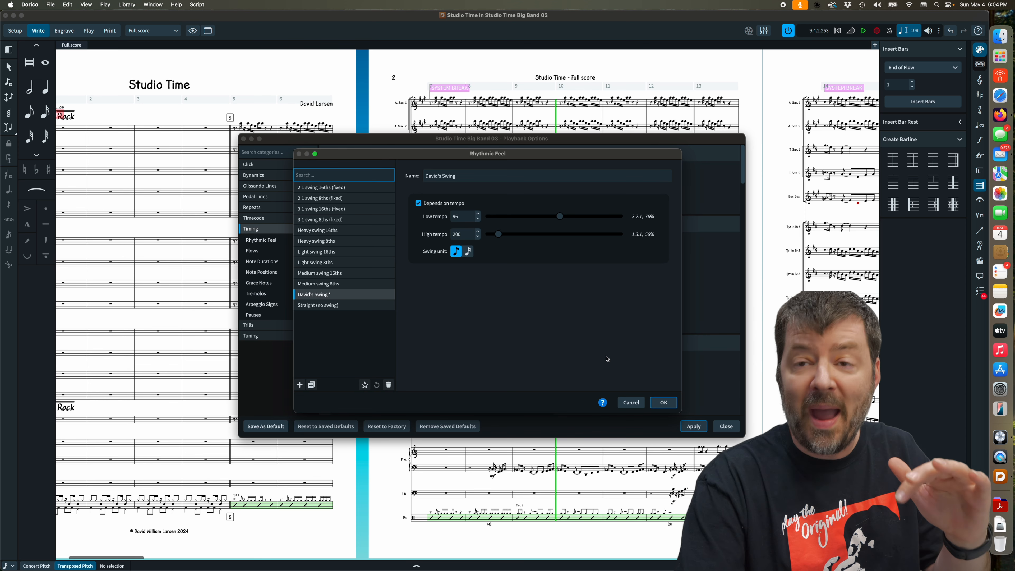
pyautogui.click(663, 402)
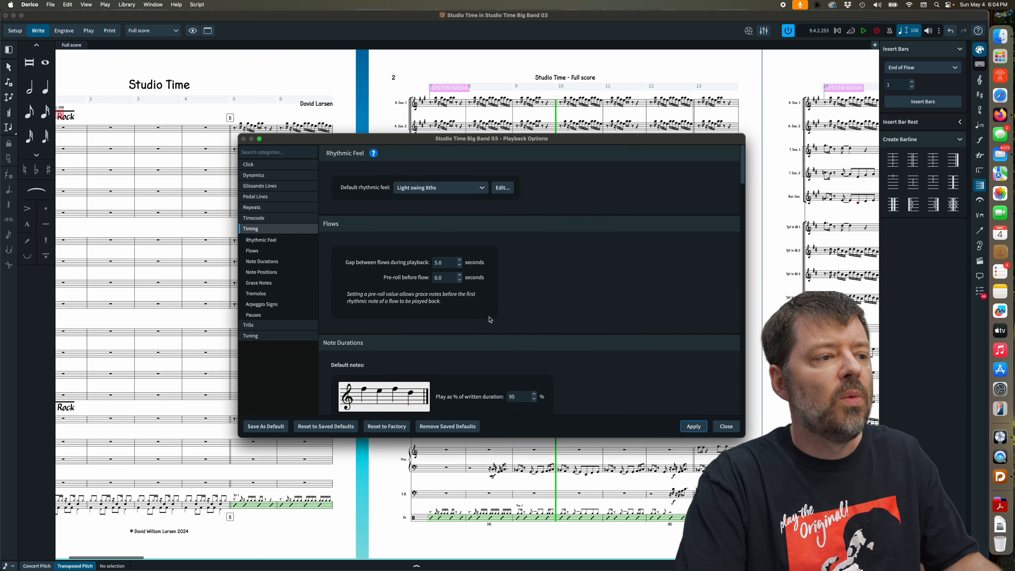
# Examine the Note Durations options, from default, staccato, tenuto, marcato and legato notes to repeated notes on keyboard instruments.
pyautogui.scroll(-10, 496, 297)
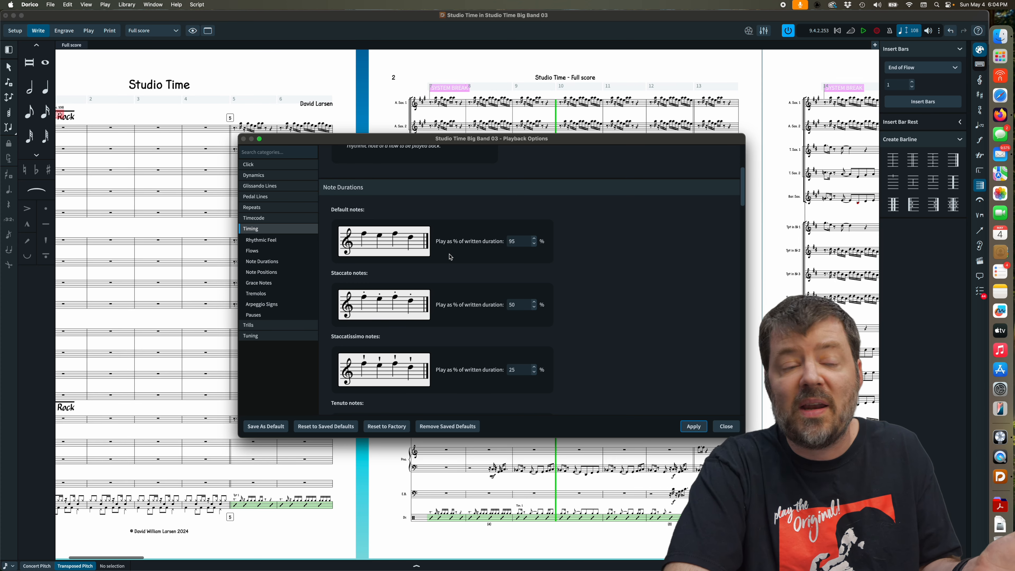
pyautogui.scroll(-2, 450, 257)
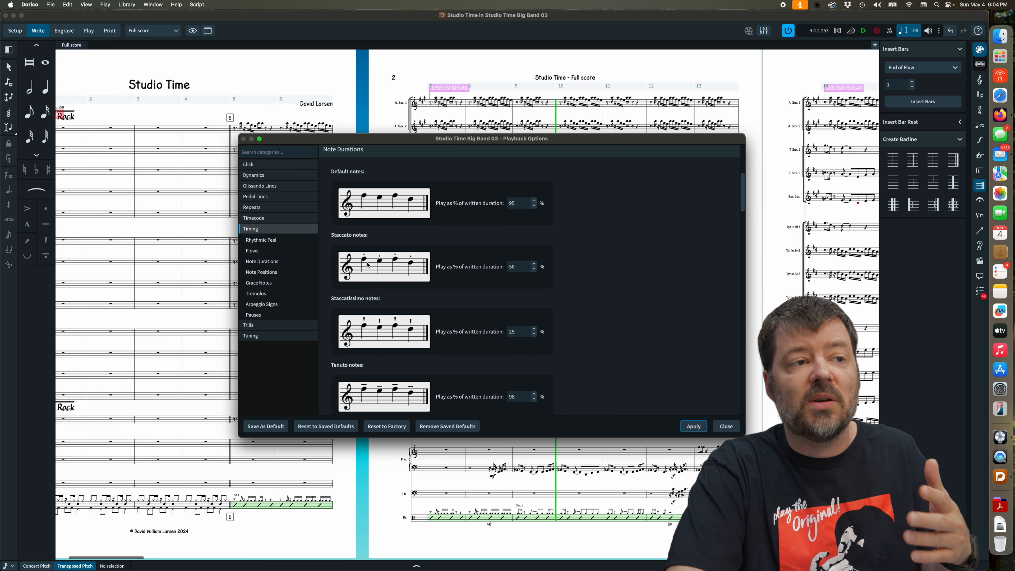
pyautogui.scroll(-3, 421, 288)
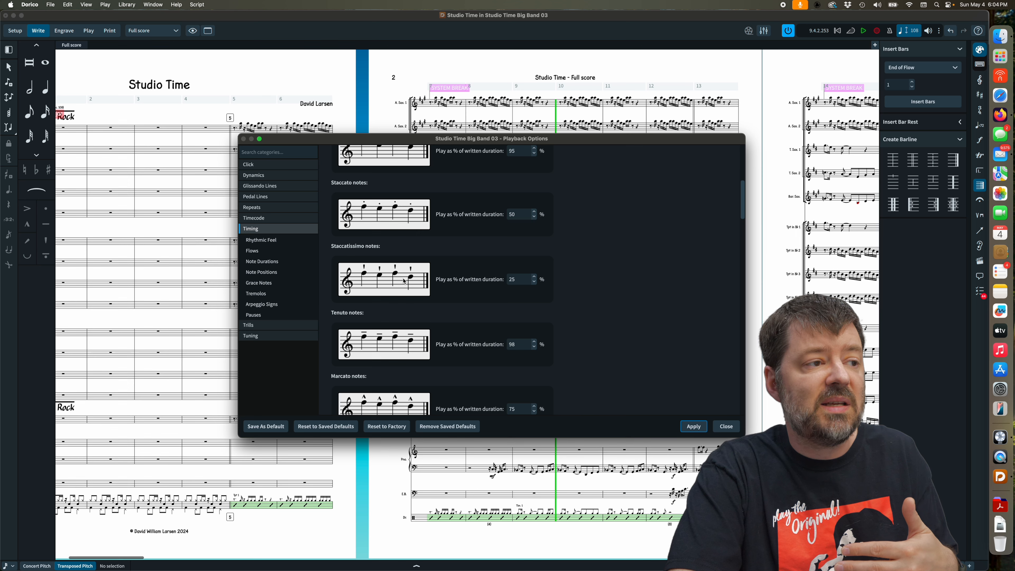
pyautogui.scroll(-2, 404, 280)
pyautogui.scroll(-2, 400, 298)
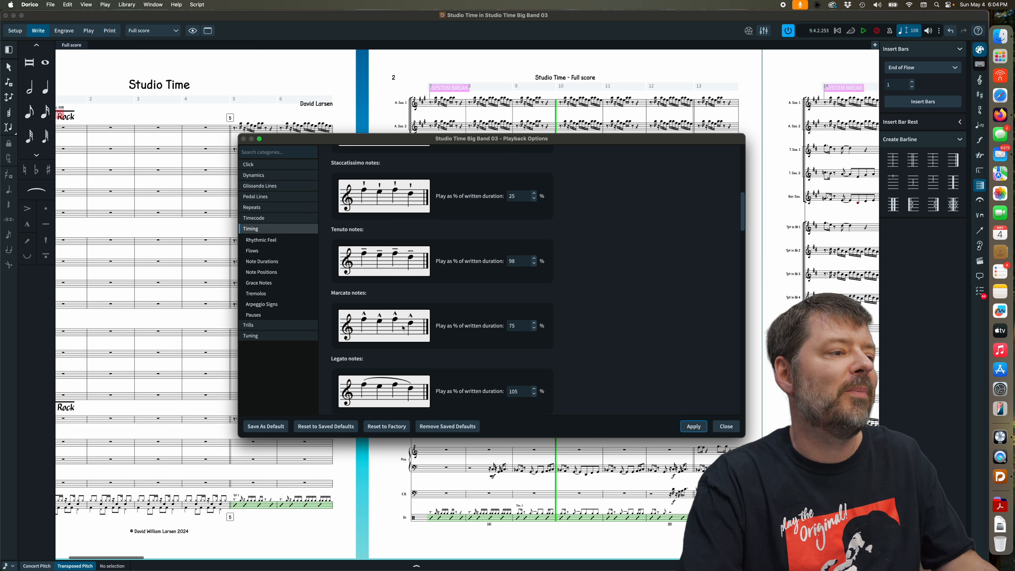
pyautogui.scroll(-5, 403, 328)
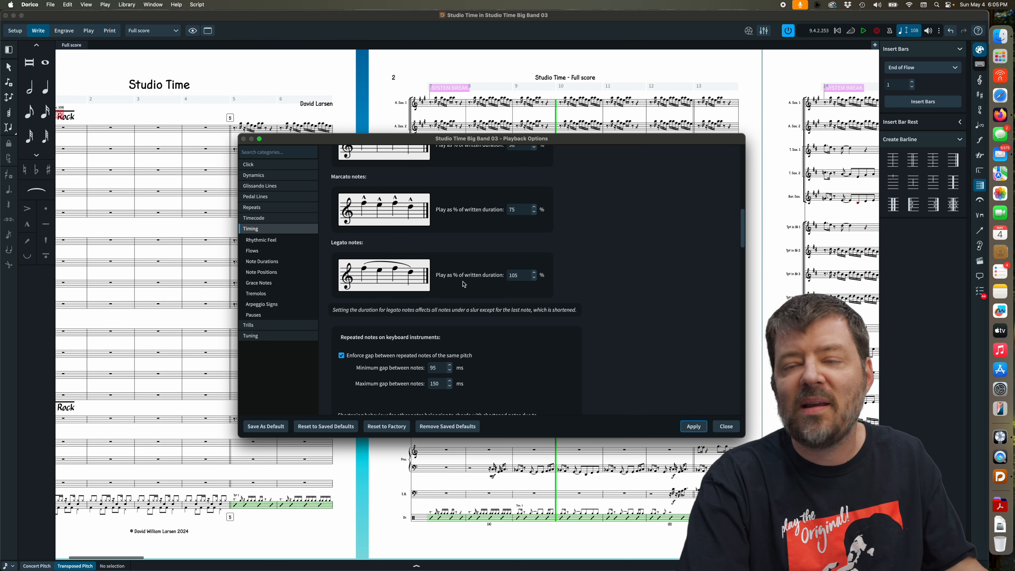
pyautogui.scroll(4, 463, 284)
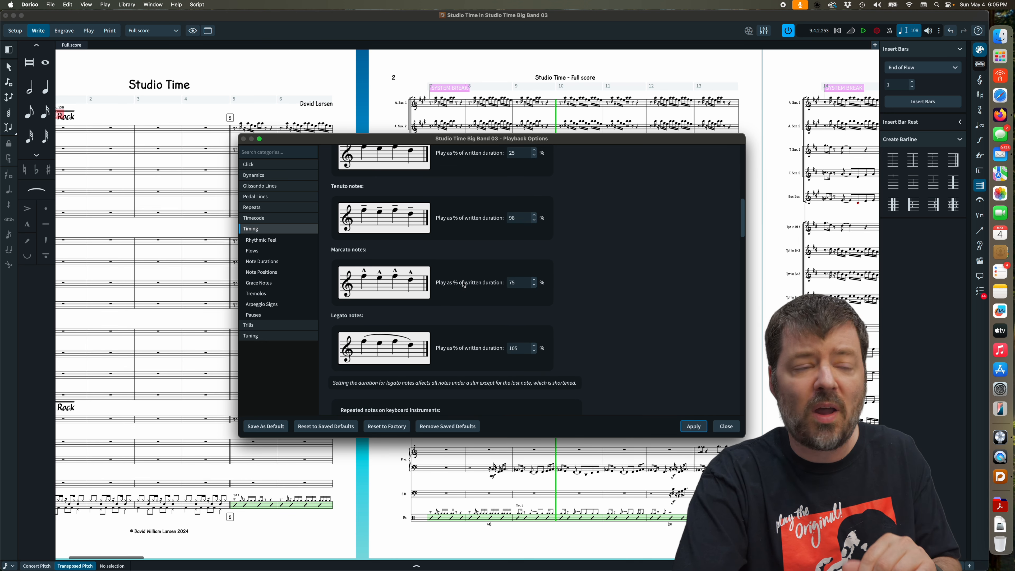
pyautogui.scroll(1, 480, 291)
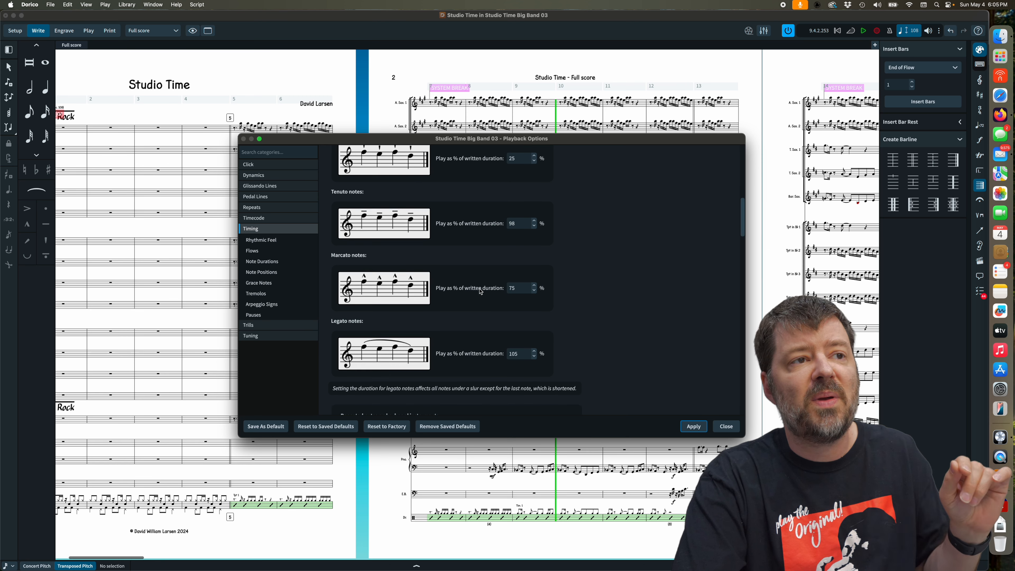
pyautogui.scroll(6, 481, 291)
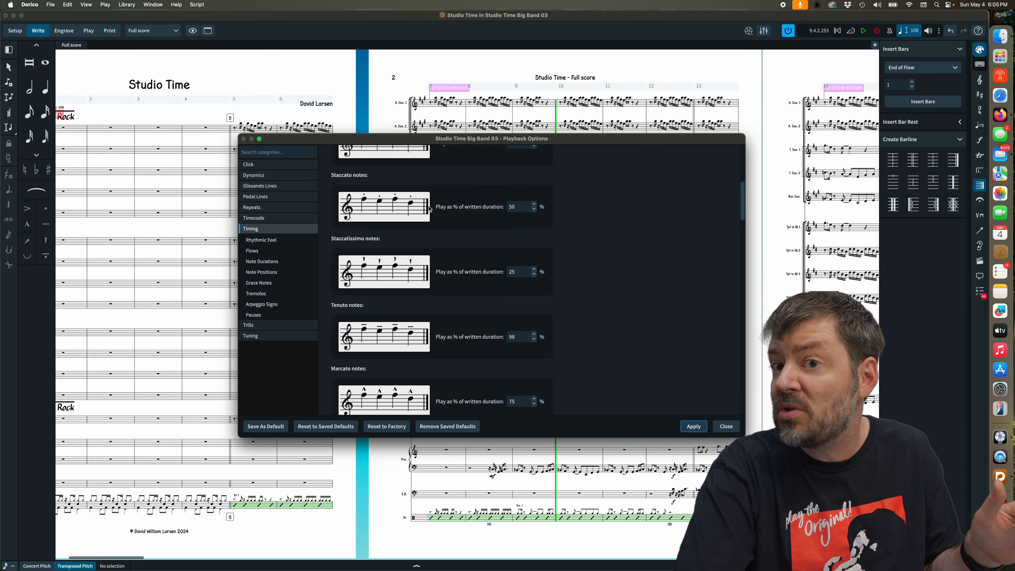
pyautogui.doubleClick(516, 207)
pyautogui.press('Tab')
pyautogui.scroll(-10, 485, 276)
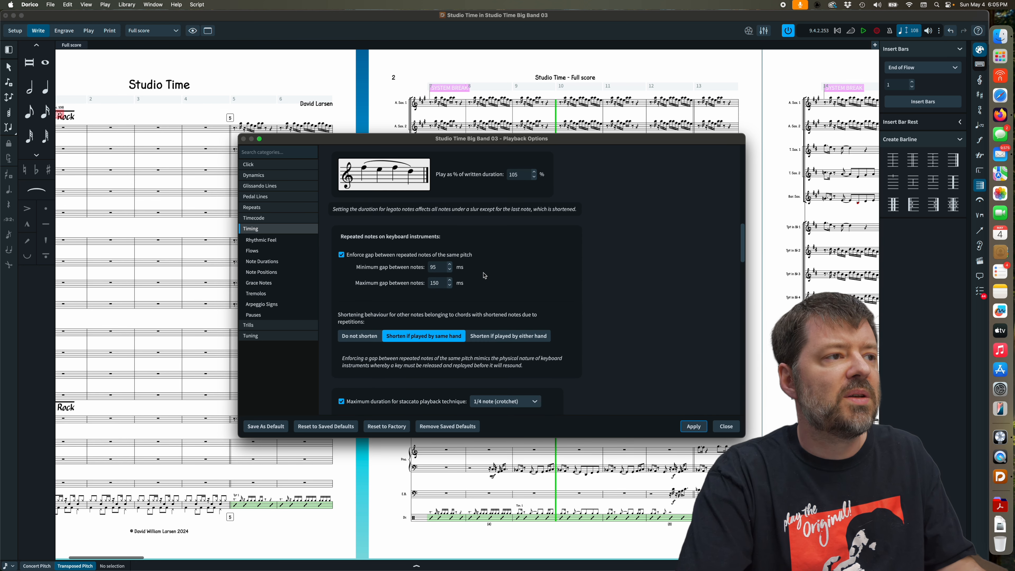
# Examine the remaining Timing playback options, from repeated notes and note positions to grace notes, tremolos, arpeggio signs and pauses.
pyautogui.scroll(-1, 470, 279)
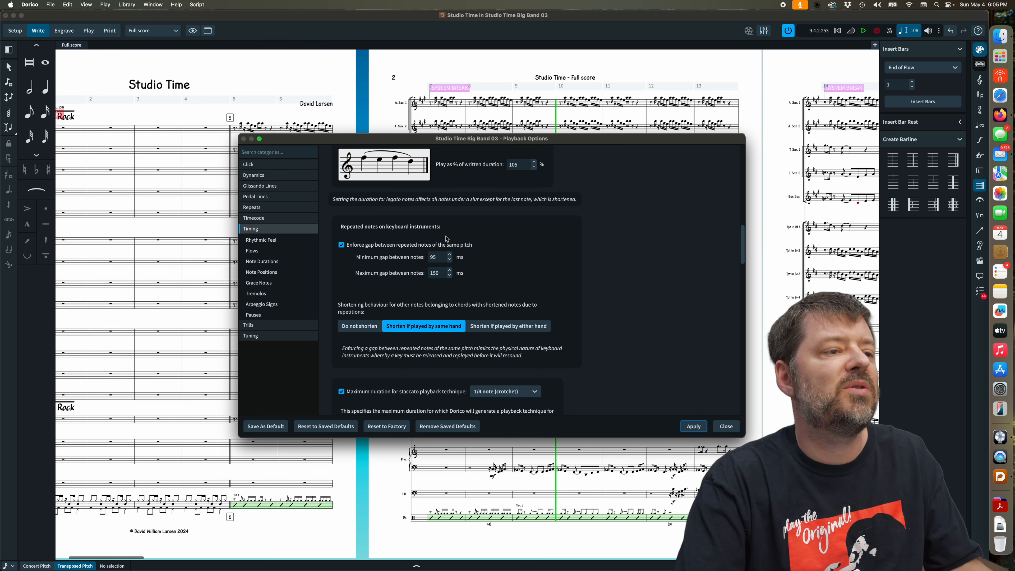
pyautogui.scroll(-15, 447, 239)
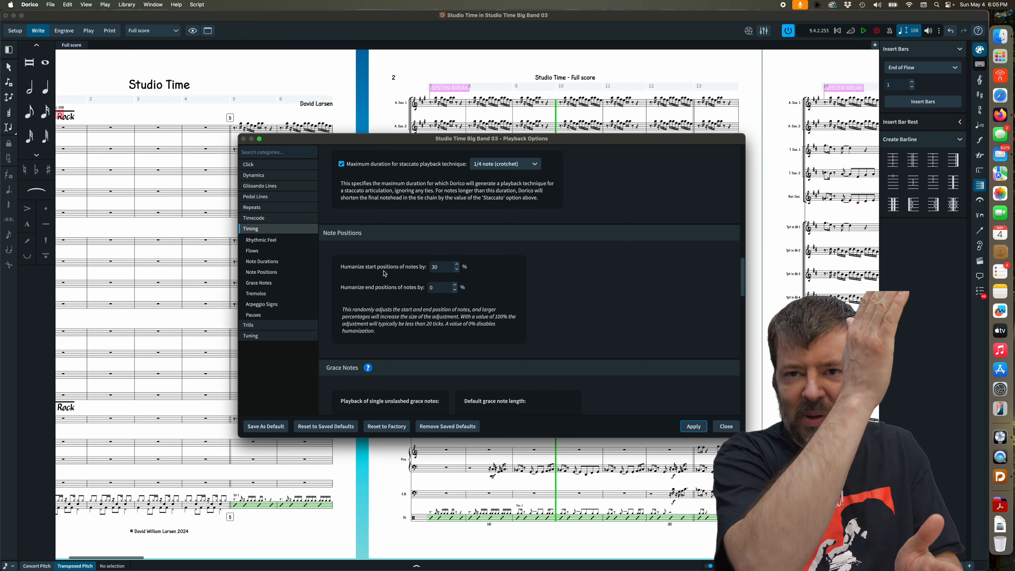
pyautogui.scroll(-5, 384, 273)
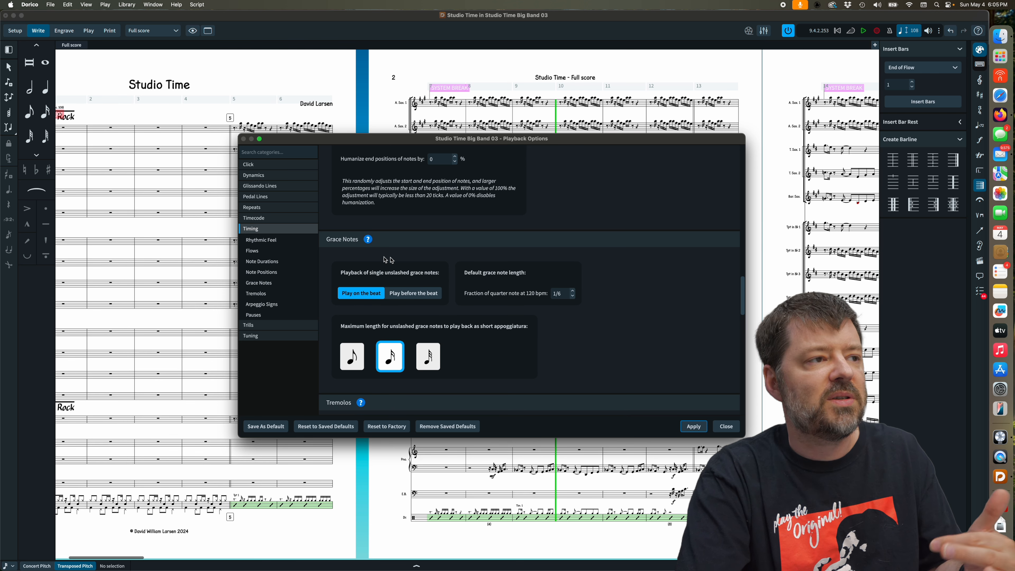
pyautogui.scroll(-3, 447, 311)
pyautogui.scroll(-8, 446, 311)
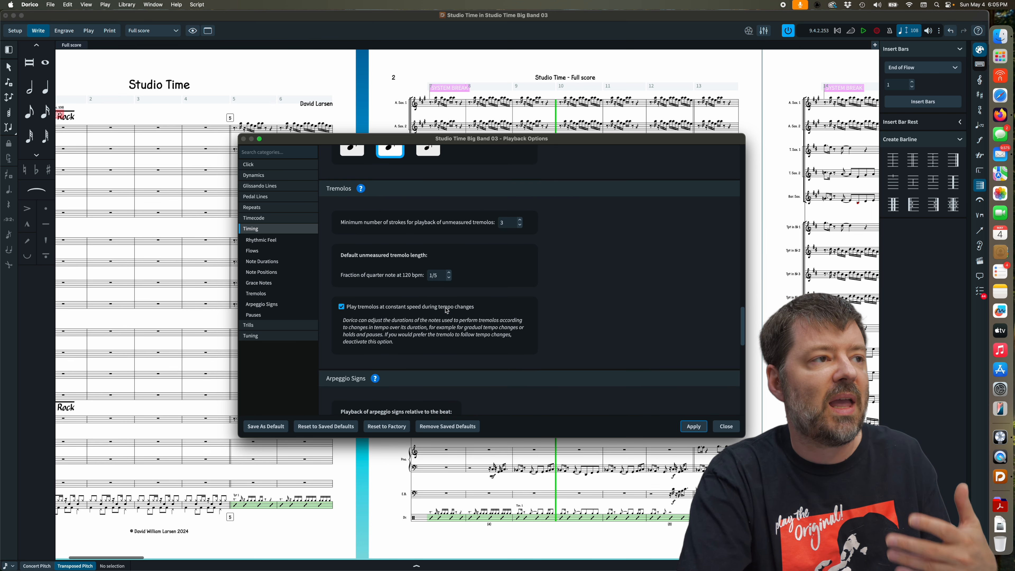
pyautogui.scroll(6, 447, 311)
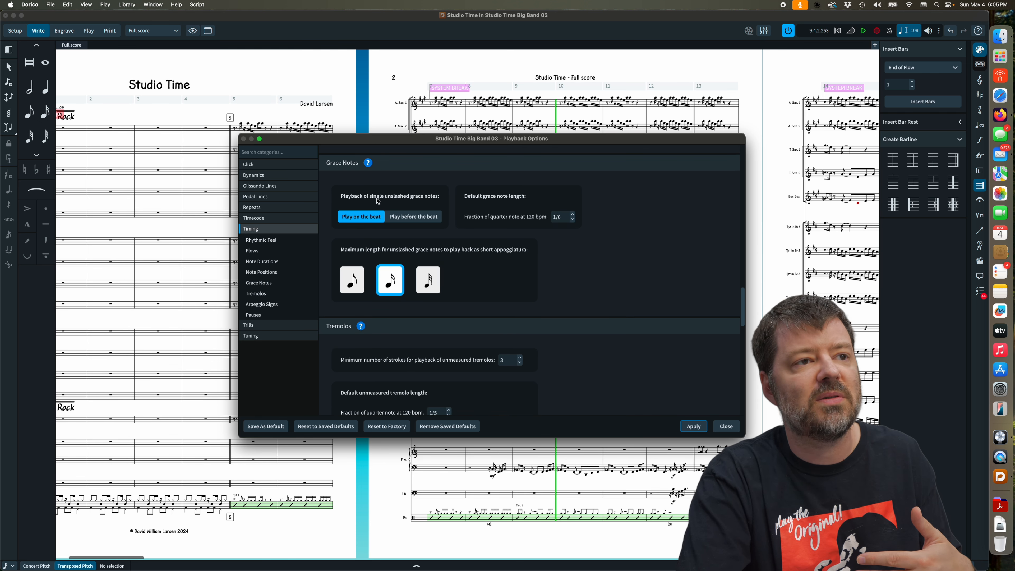
pyautogui.scroll(-15, 482, 275)
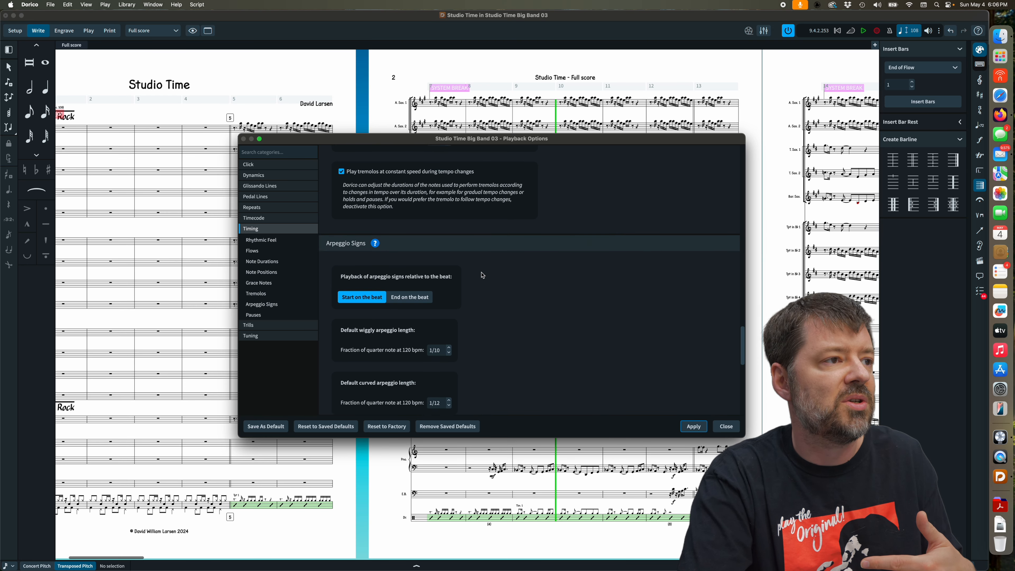
pyautogui.scroll(-10, 443, 260)
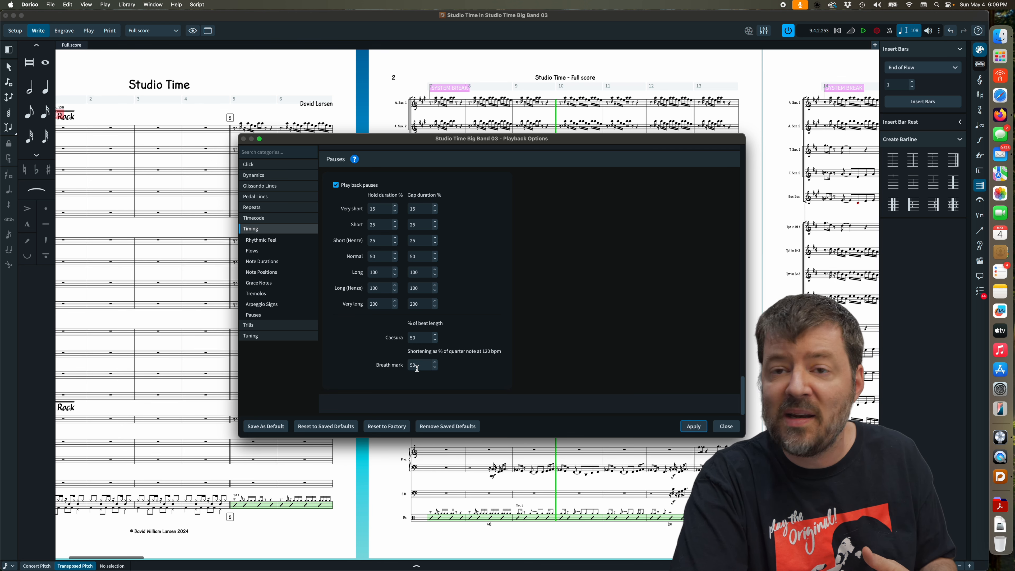
# Review the playback options for trills, including playback approach and generated trill speeds, and open the Tuning options.
pyautogui.click(269, 325)
pyautogui.scroll(-3, 451, 320)
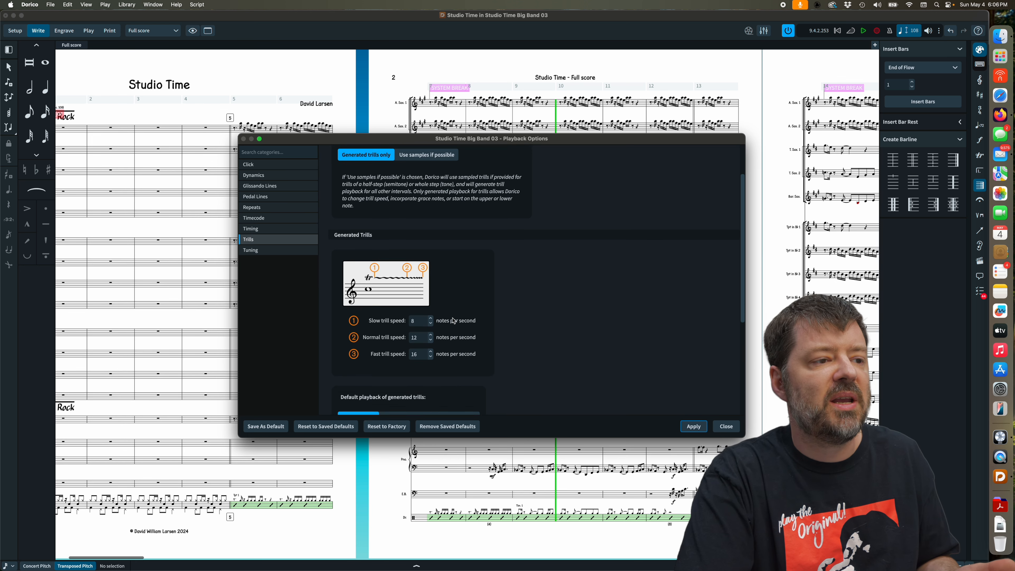
pyautogui.scroll(-2, 453, 320)
pyautogui.scroll(5, 454, 321)
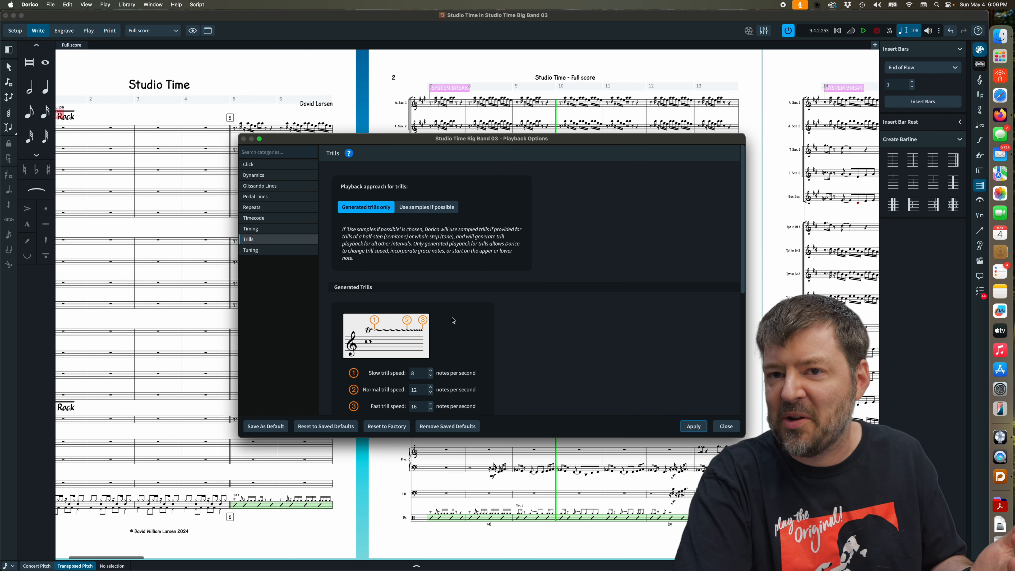
pyautogui.click(264, 251)
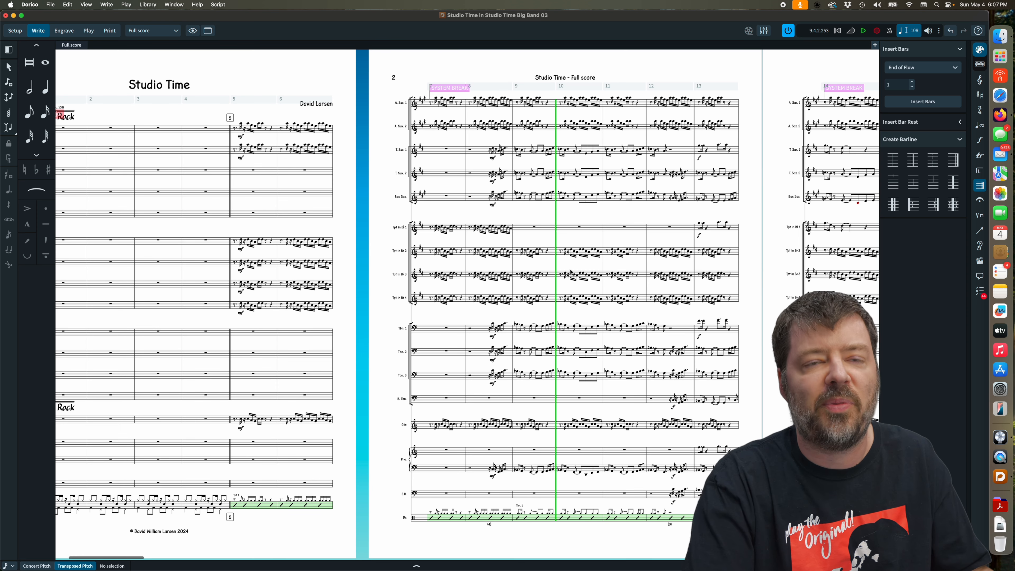
# Add the Medium swing 8ths rhythmic feel at bar 24 of the full score.
pyautogui.hscroll(15, 571, 272)
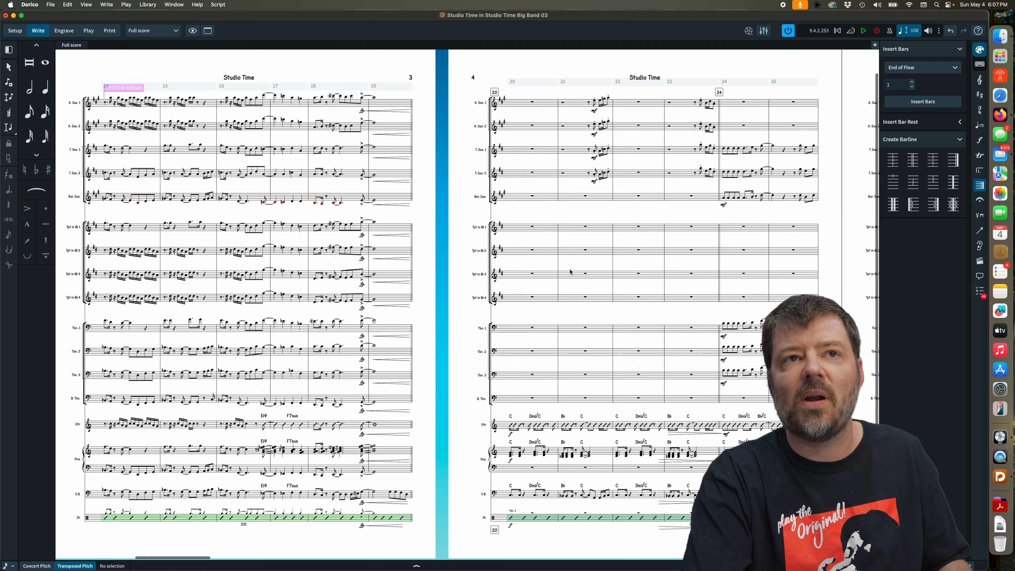
pyautogui.hscroll(8, 570, 272)
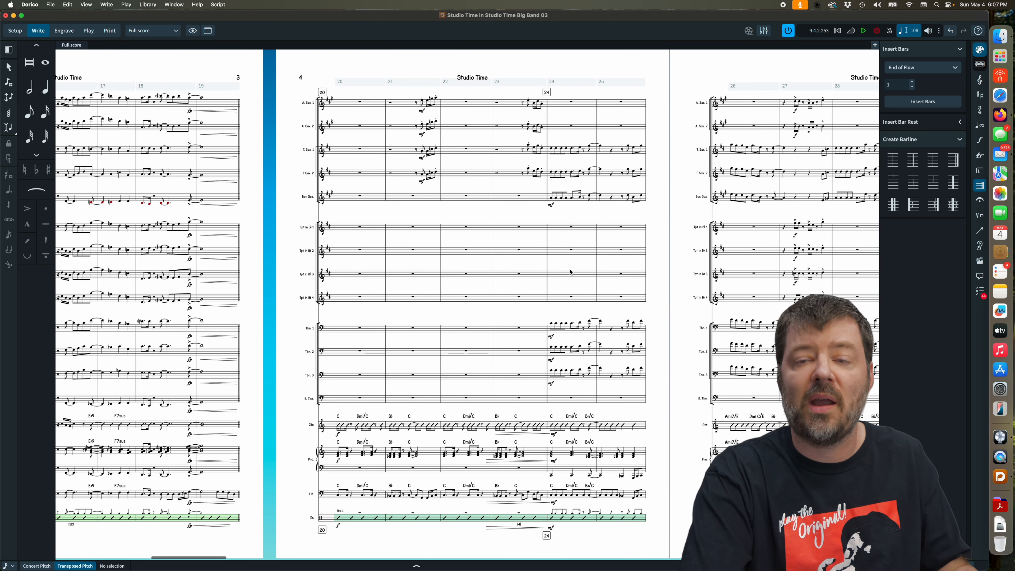
pyautogui.click(552, 149)
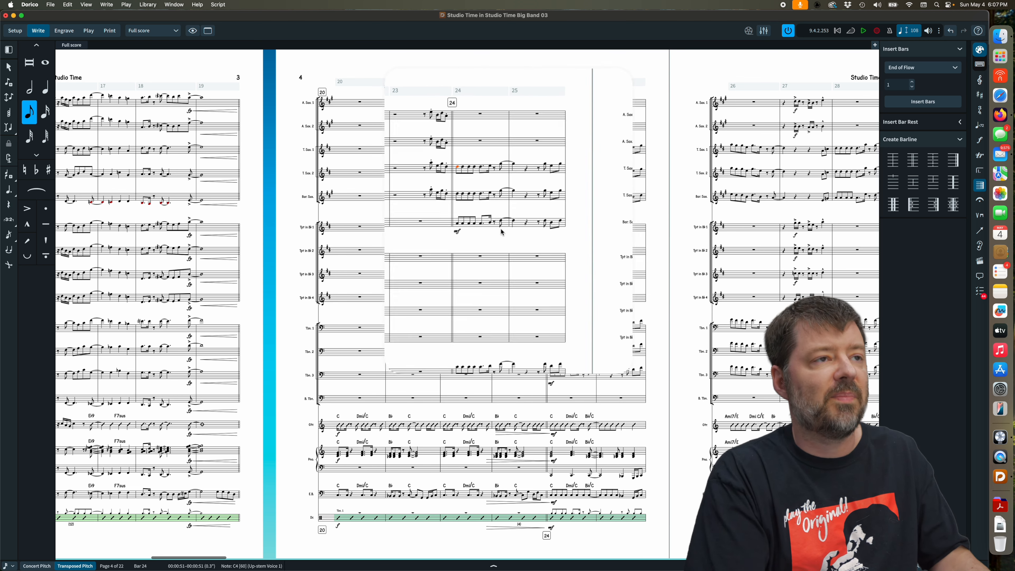
pyautogui.hotkey('shift', 't')
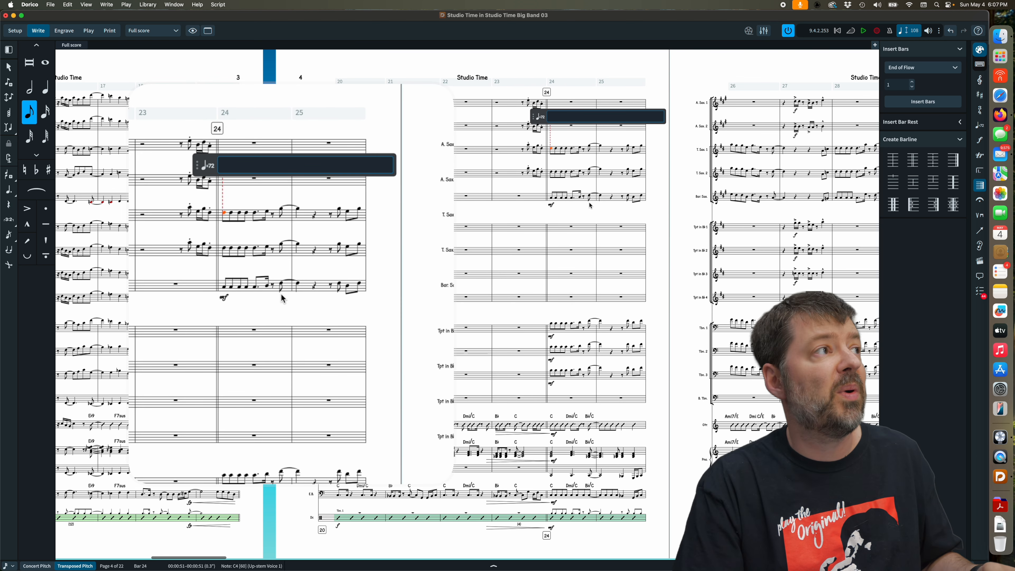
pyautogui.click(106, 4)
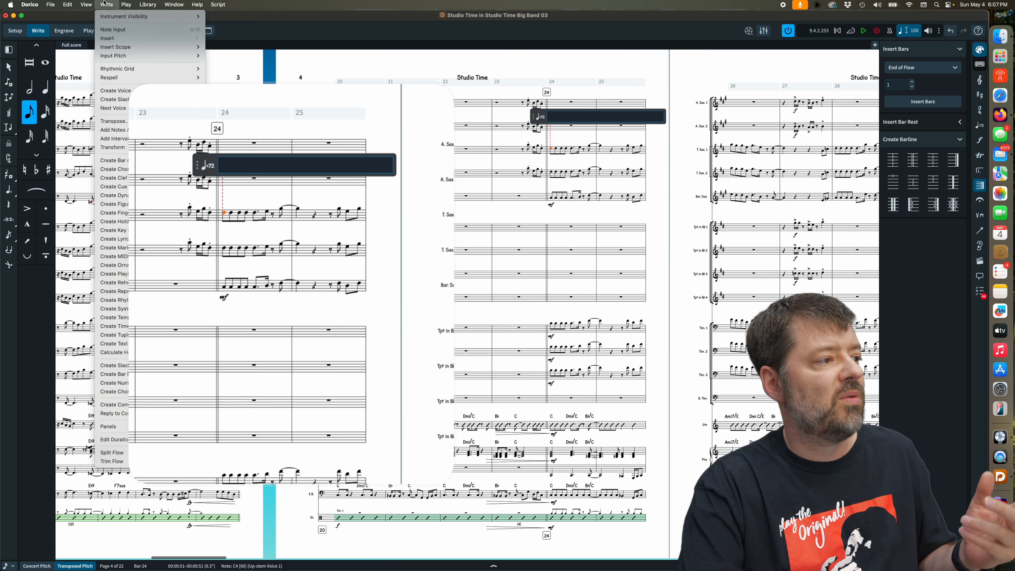
pyautogui.press('Escape')
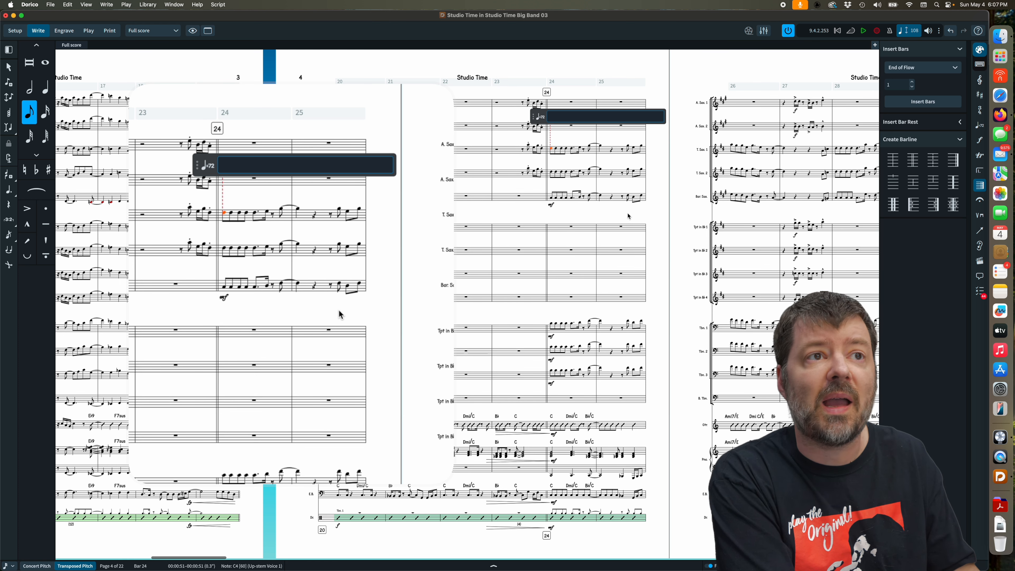
pyautogui.write('med')
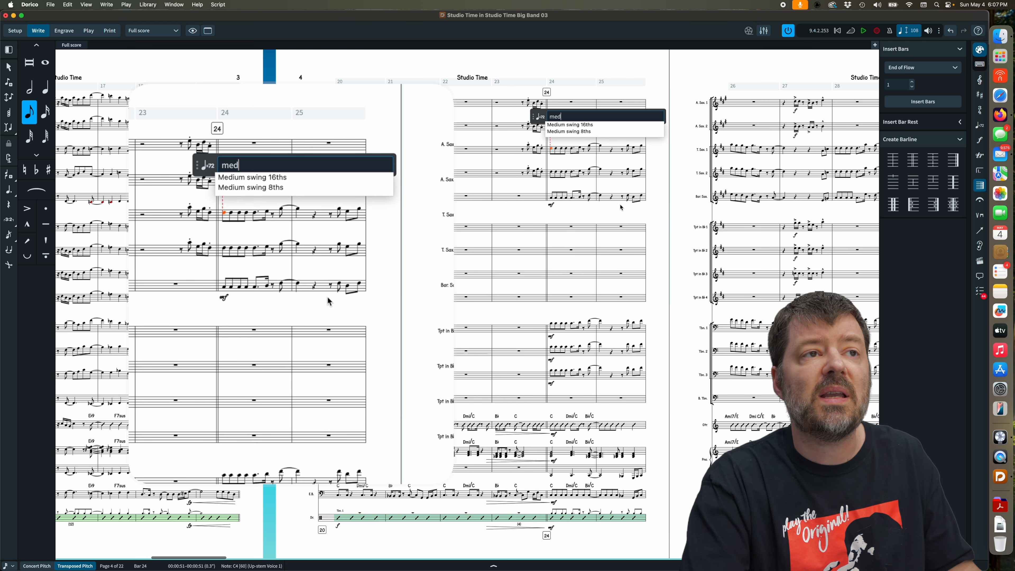
pyautogui.click(582, 132)
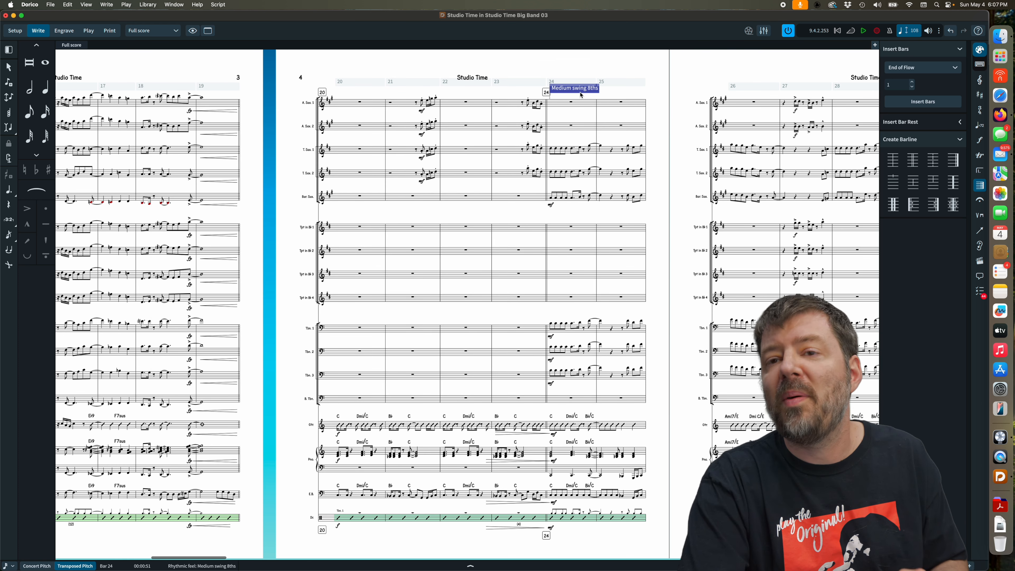
# Hide the score's signposts and show them again.
pyautogui.click(193, 31)
pyautogui.click(193, 68)
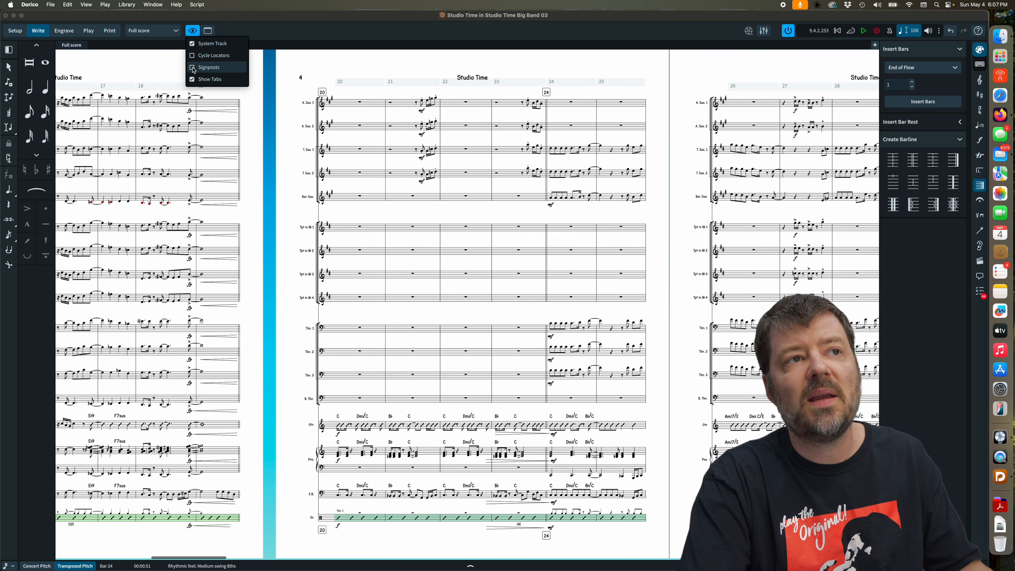
pyautogui.click(193, 68)
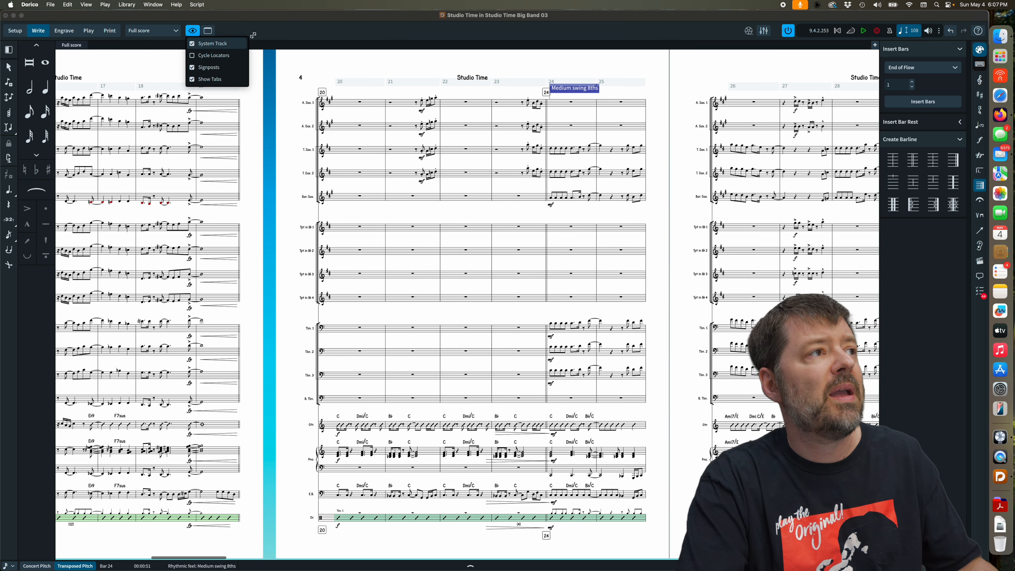
pyautogui.click(260, 32)
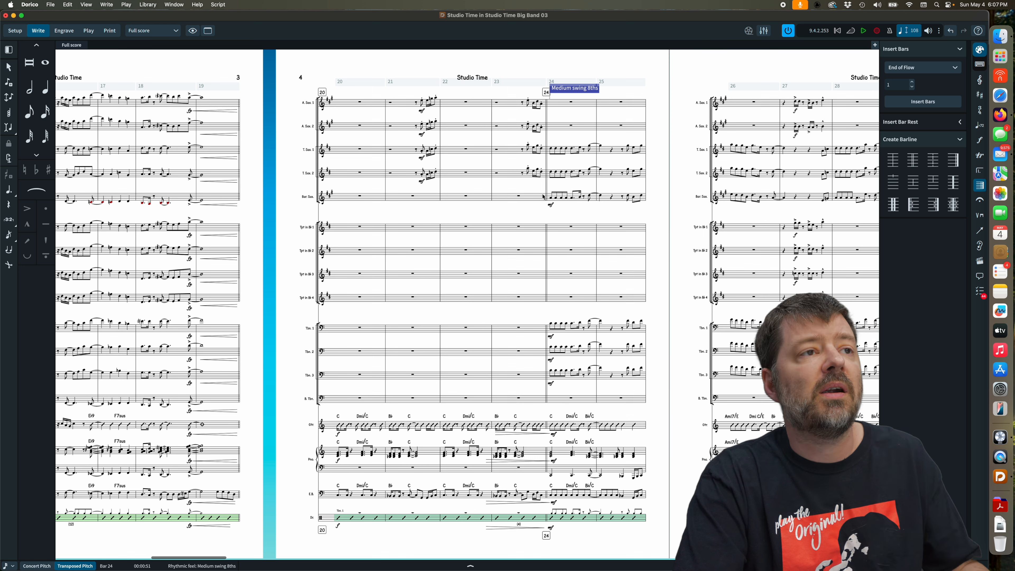
# Play the score from the guitar chord in bar 21 into the medium swing passage, and stop in bar 25.
pyautogui.click(392, 426)
pyautogui.press('p')
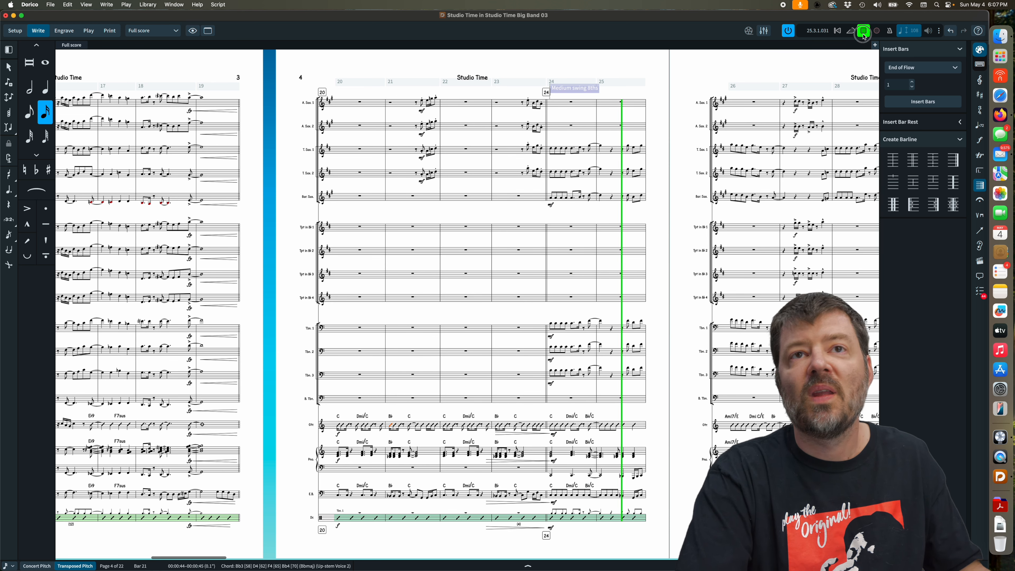
pyautogui.press('space')
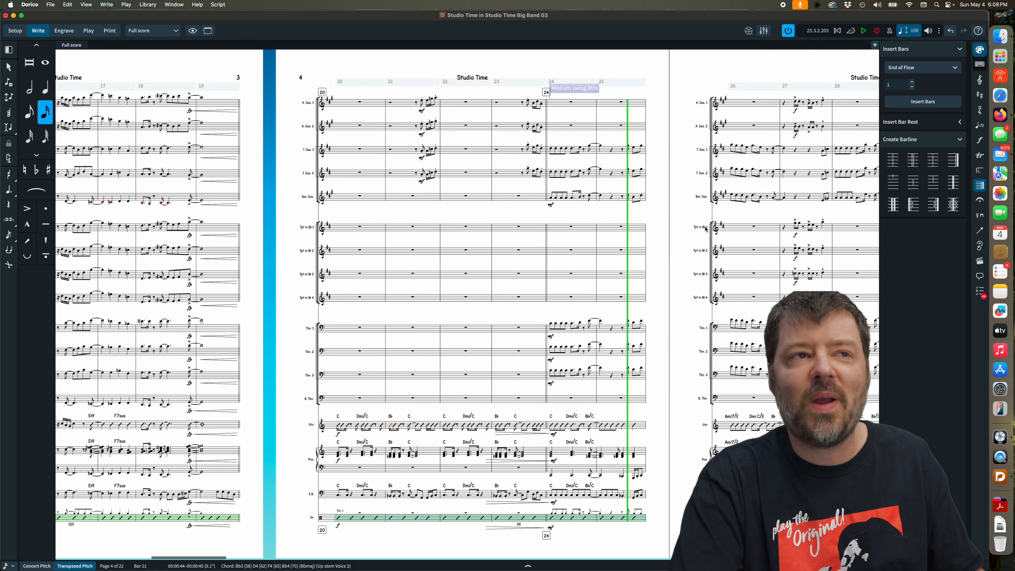
# Add the composer's own custom swing feel at bar 26.
pyautogui.hscroll(5, 835, 144)
pyautogui.click(584, 147)
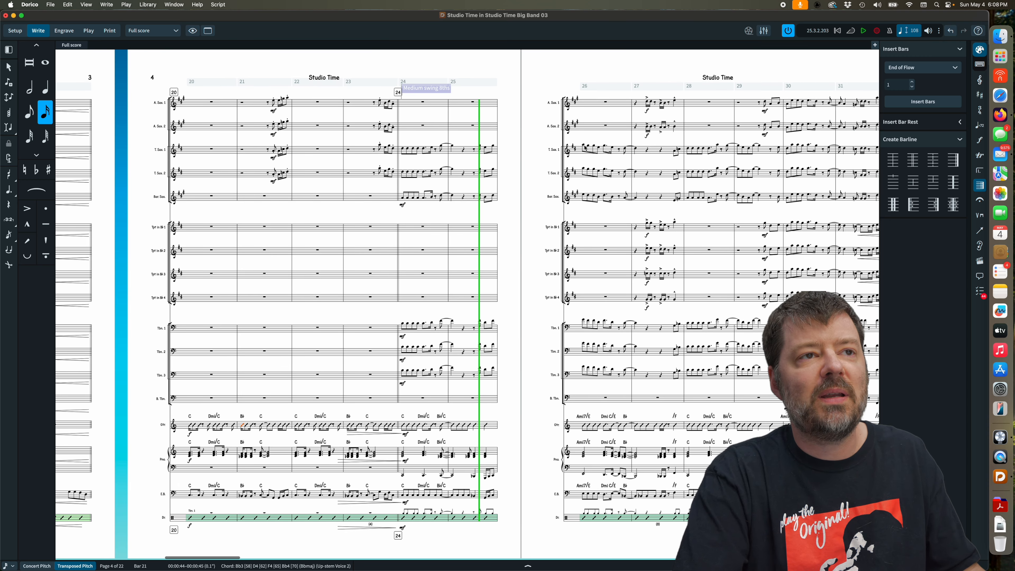
pyautogui.hotkey('shift', 't')
pyautogui.write('david')
pyautogui.click(607, 125)
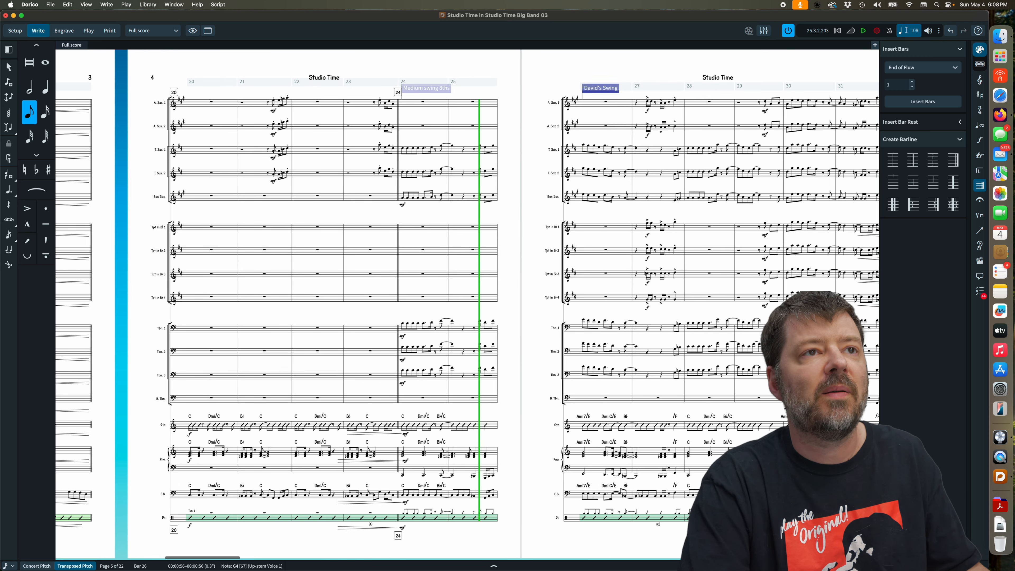
# Play the score from the first tenor sax pickup in bar 23 through both swing feels, and stop in bar 27.
pyautogui.click(379, 147)
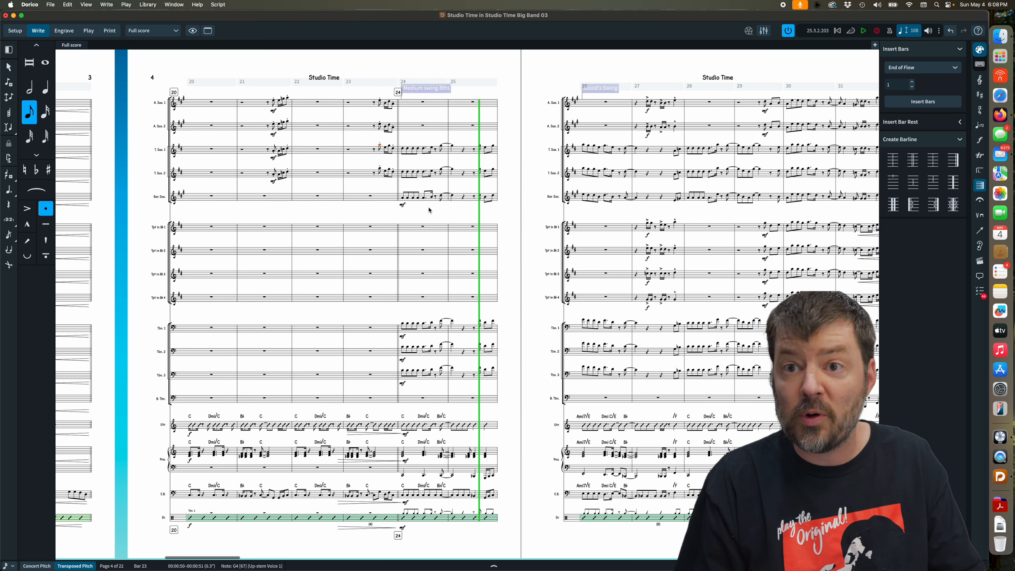
pyautogui.press('p')
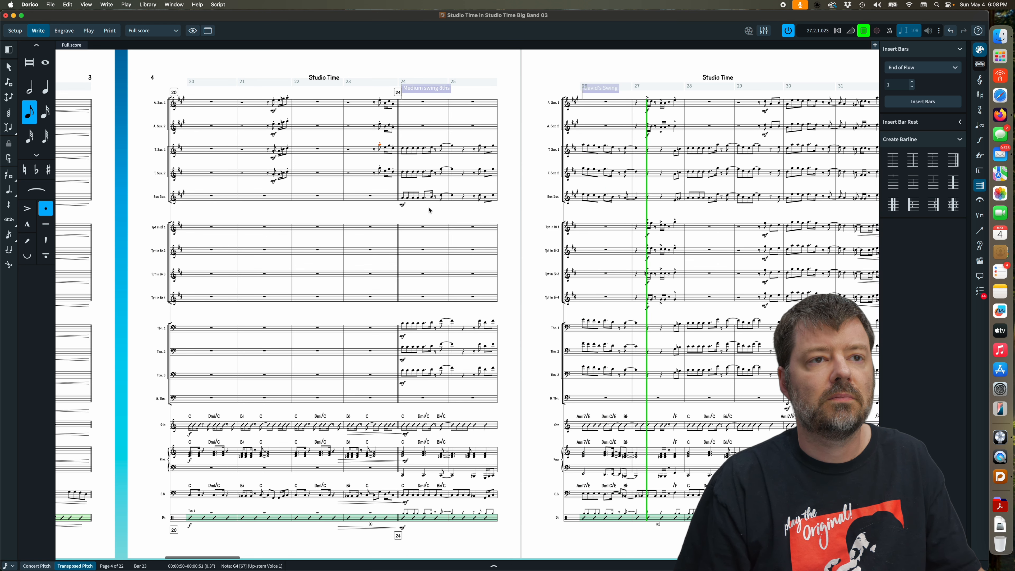
pyautogui.press('space')
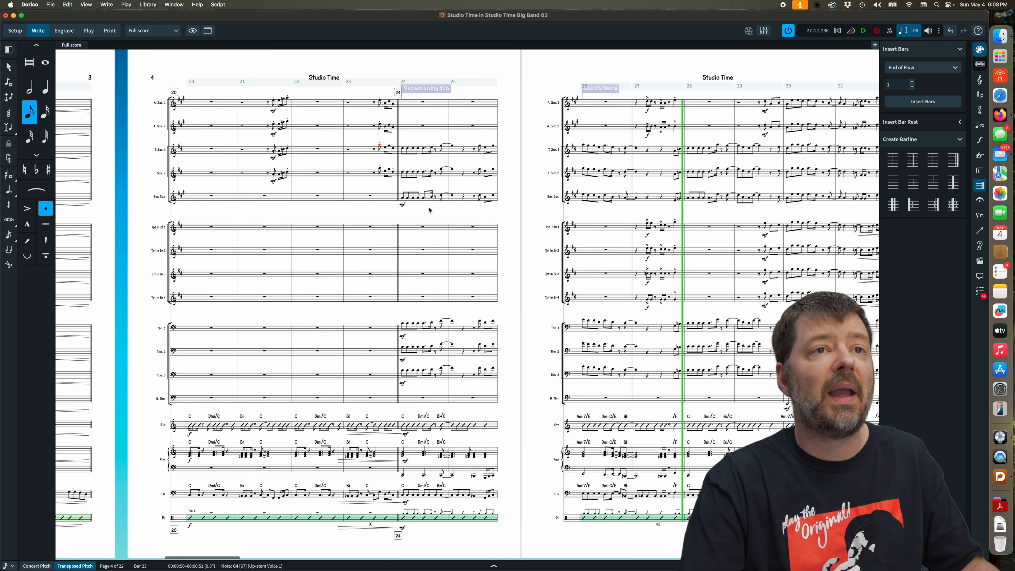
# Add the Straight (no swing) rhythmic feel at bar 27.
pyautogui.click(636, 103)
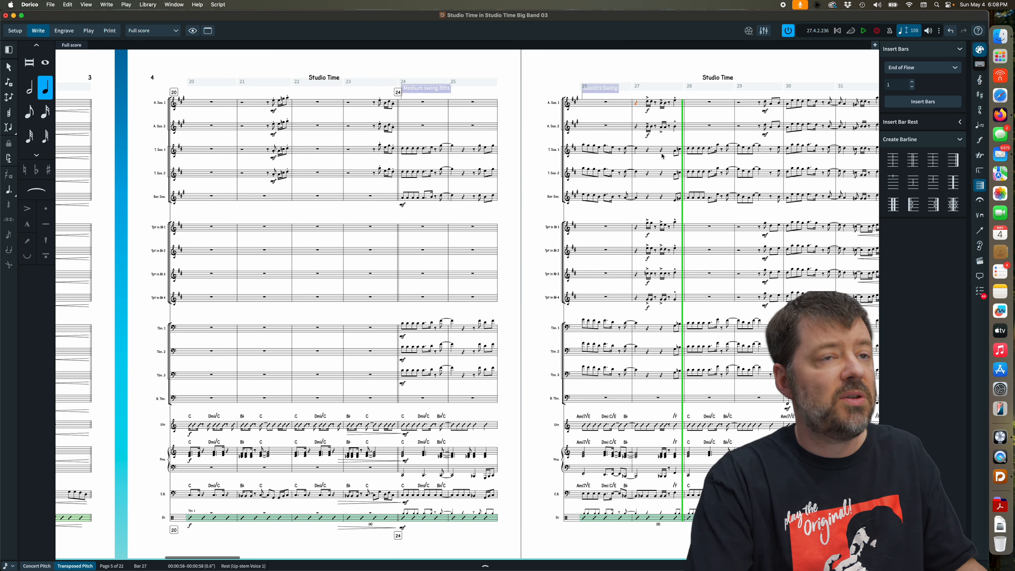
pyautogui.hotkey('shift', 't')
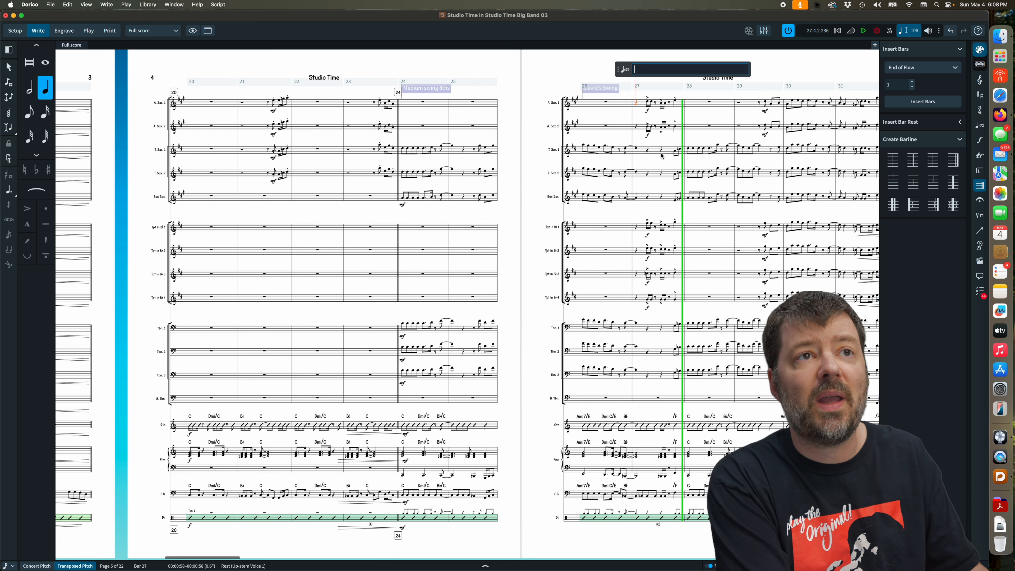
pyautogui.write('str')
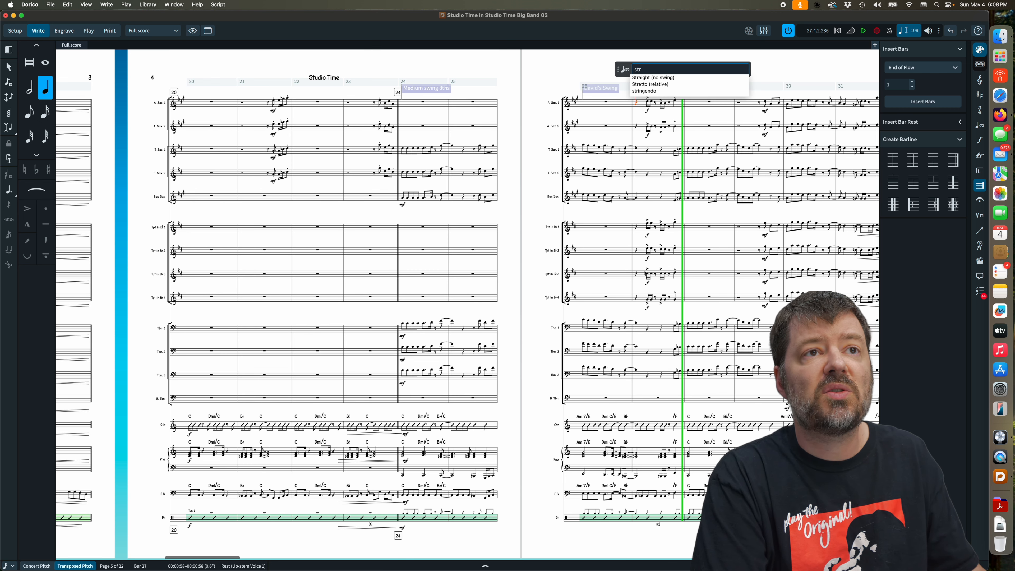
pyautogui.press('Down')
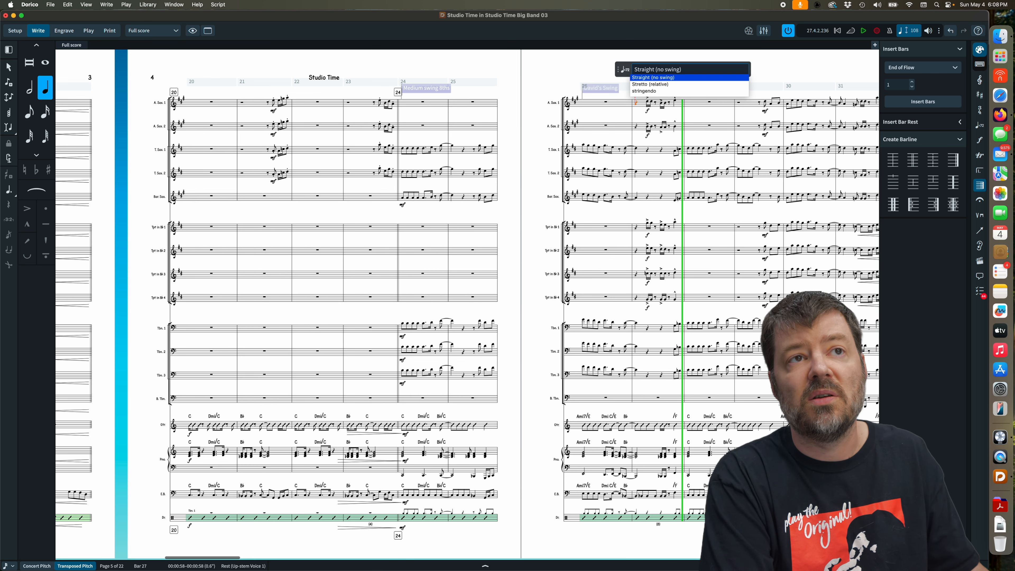
pyautogui.press('Return')
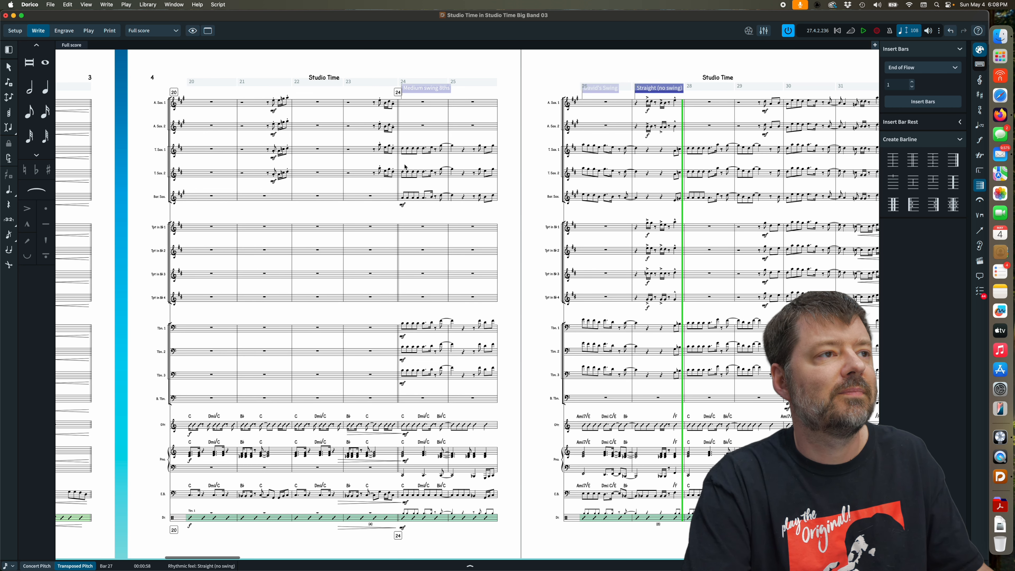
# Play the score from bar 24 through the swing and straight feels, and stop in bar 28.
pyautogui.click(403, 149)
pyautogui.press('p')
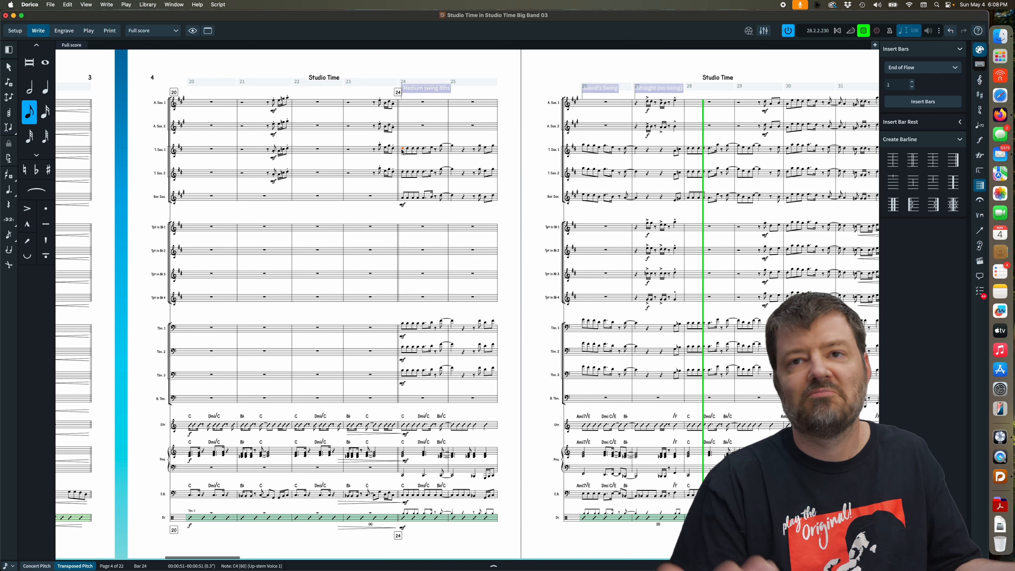
pyautogui.press('space')
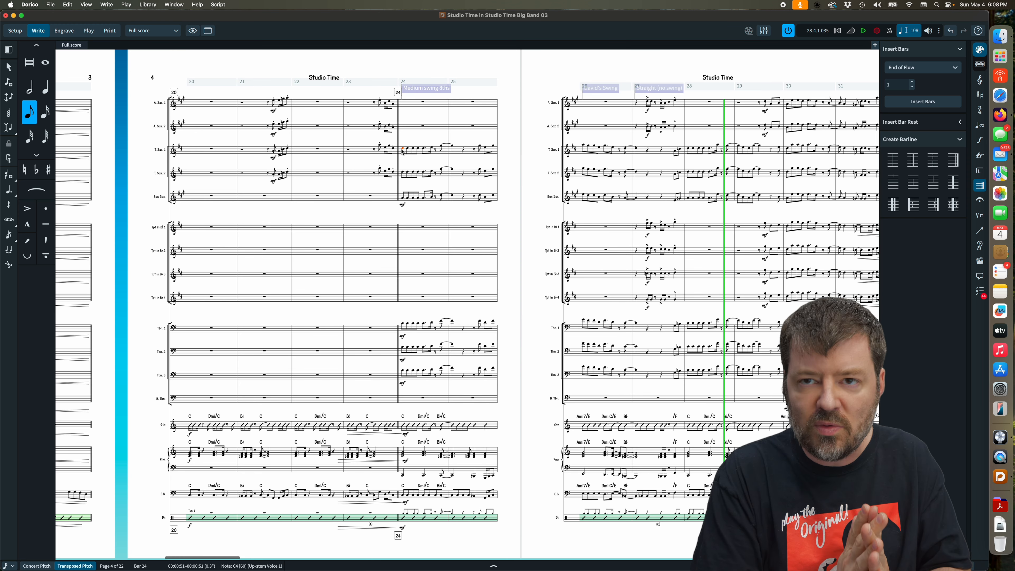
# Delete the three rhythmic feels at bars 24, 26 and 27.
pyautogui.click(421, 93)
pyautogui.press('Delete')
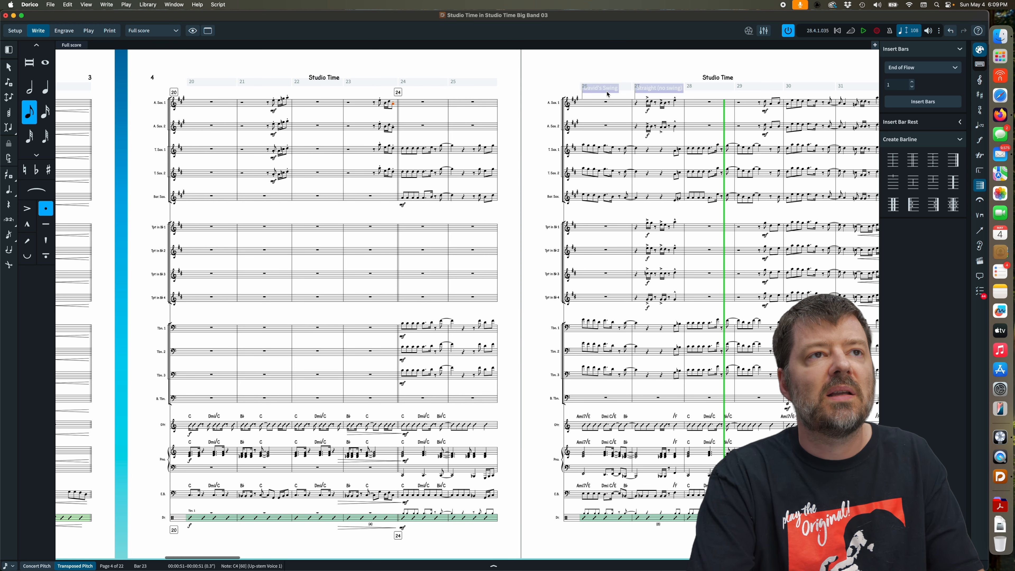
pyautogui.click(607, 92)
pyautogui.press('Delete')
pyautogui.click(665, 94)
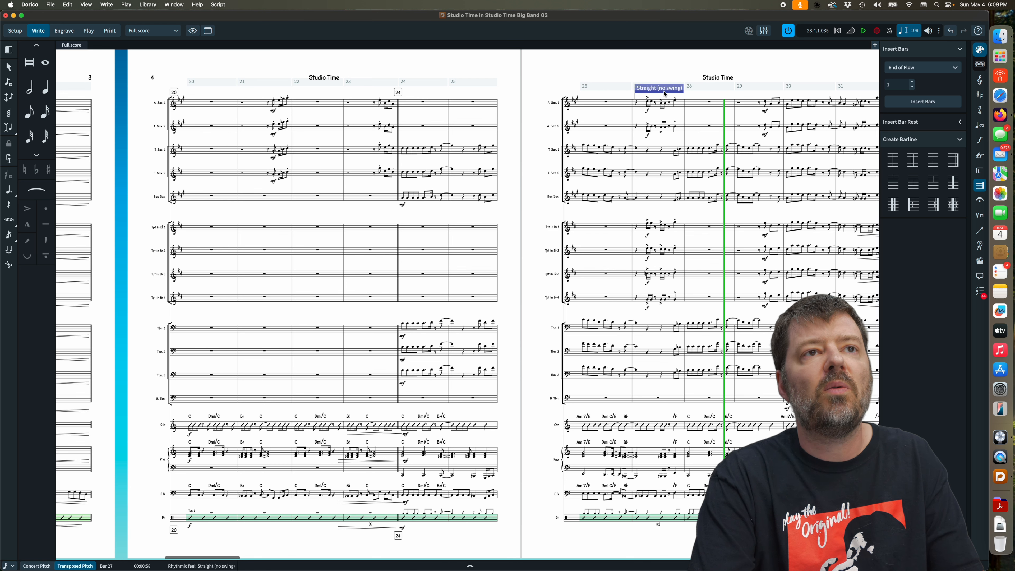
pyautogui.press('Delete')
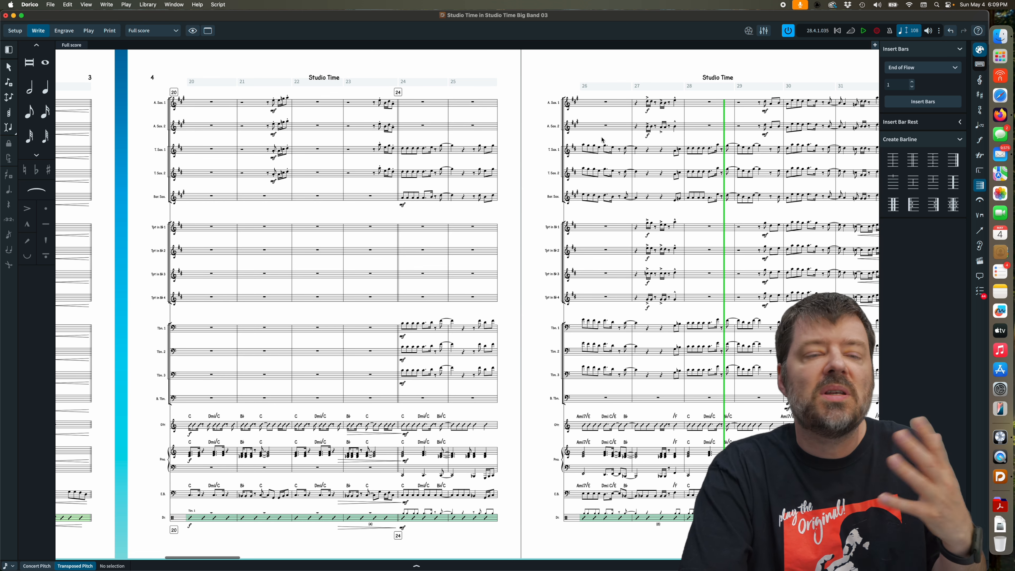
# Add the tempo mark "fast" with a quarter note equal to 180 at bar 26.
pyautogui.click(585, 146)
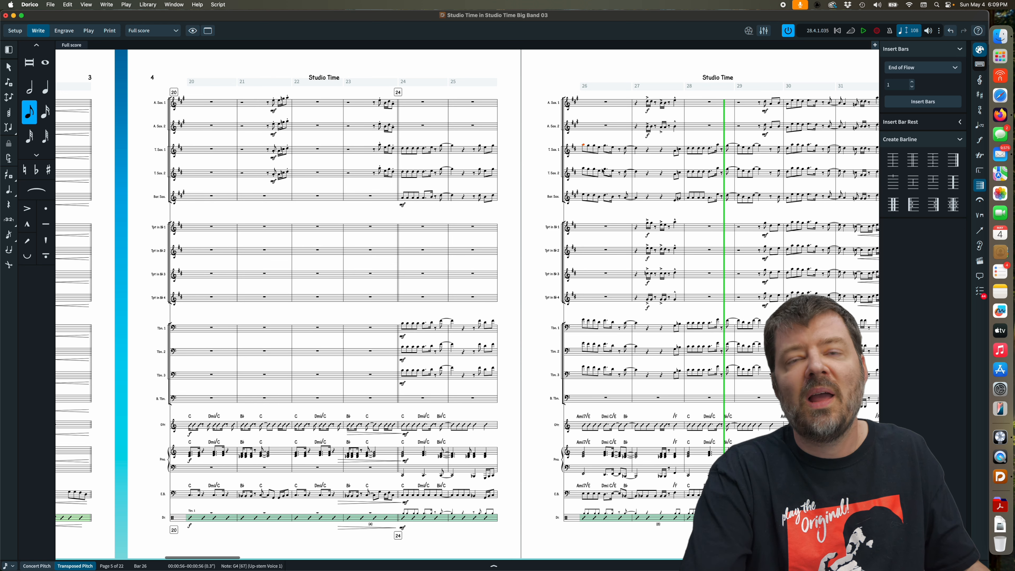
pyautogui.hotkey('shift', 't')
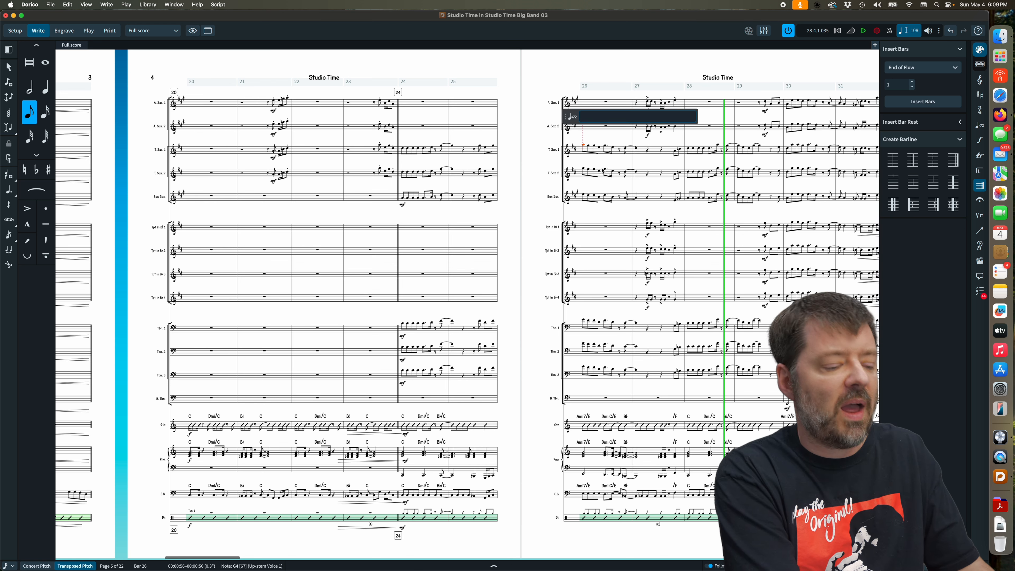
pyautogui.write('fast')
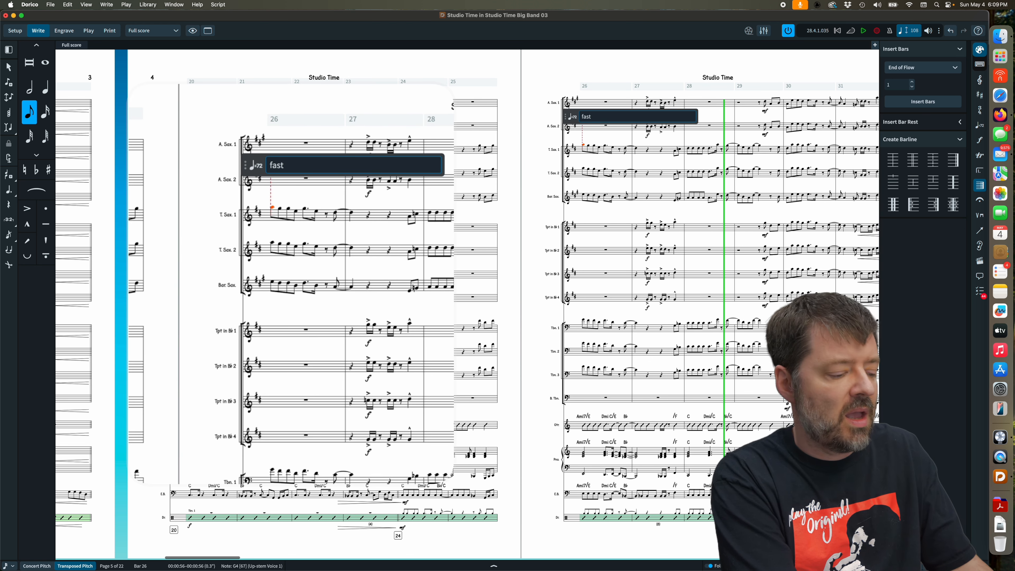
pyautogui.write(' q =')
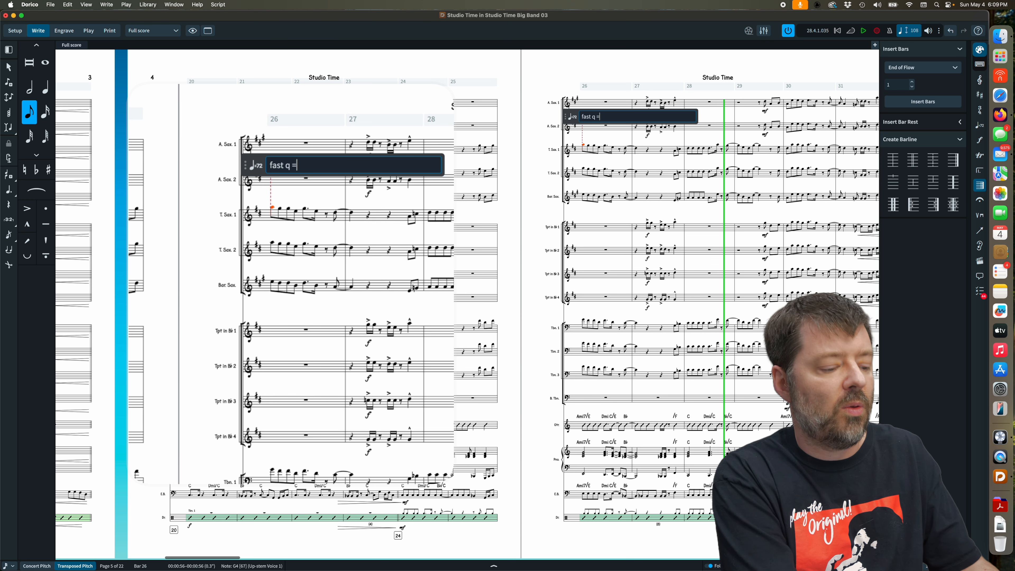
pyautogui.write('180')
pyautogui.press('Return')
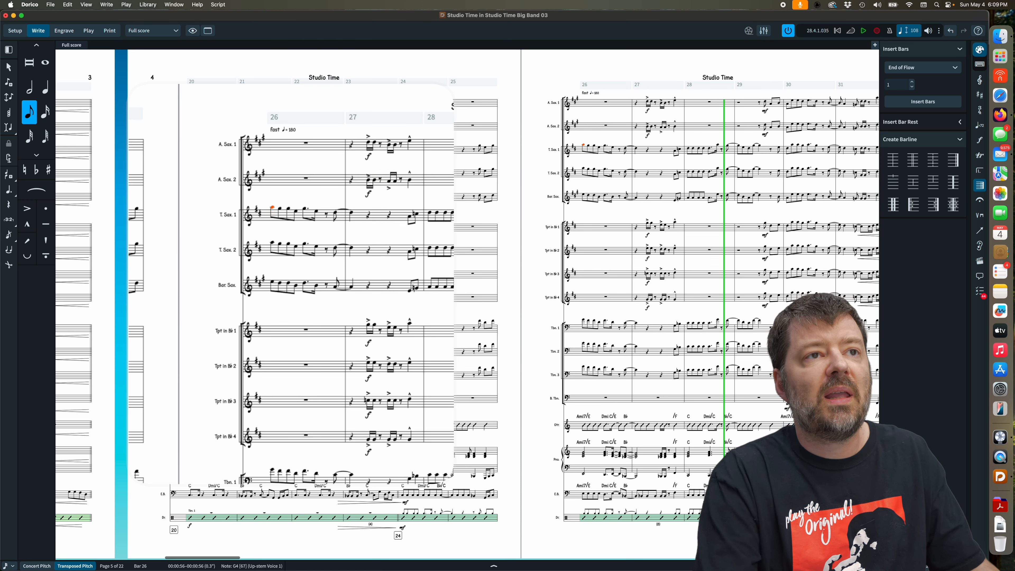
# Play the score from the first tenor sax note in bar 24 through the tempo change, and stop in bar 28.
pyautogui.click(402, 148)
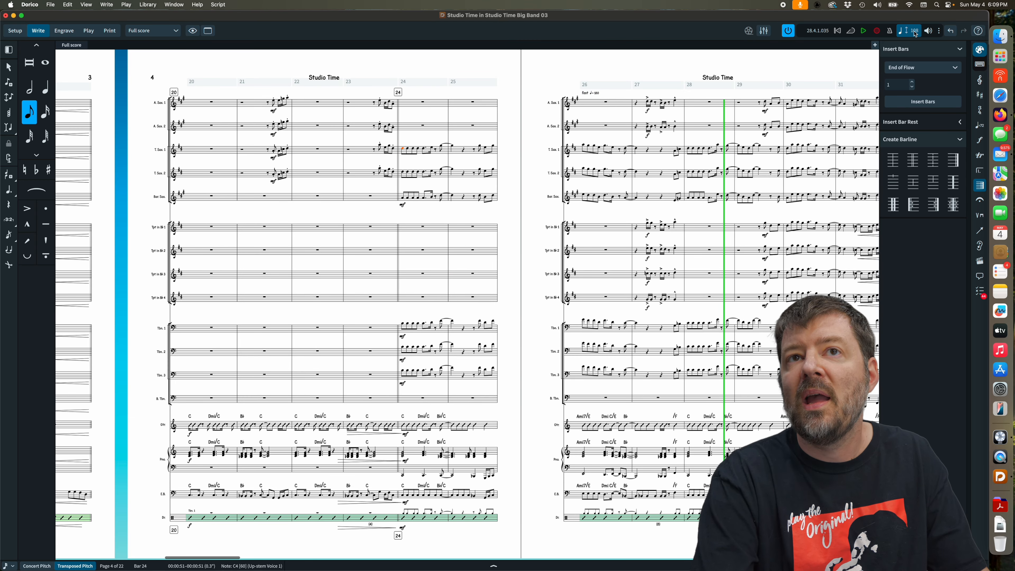
pyautogui.press('space')
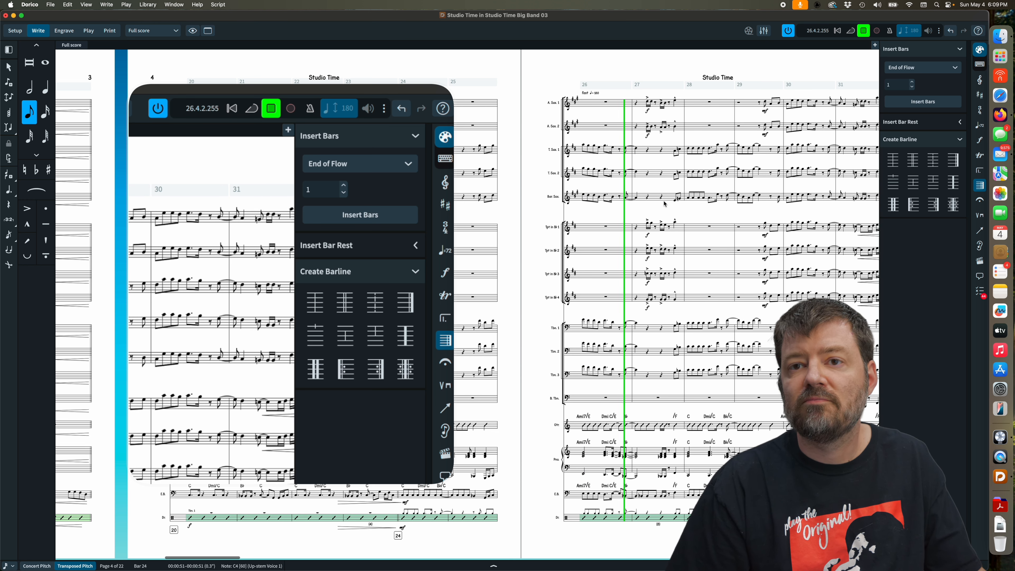
pyautogui.press('space')
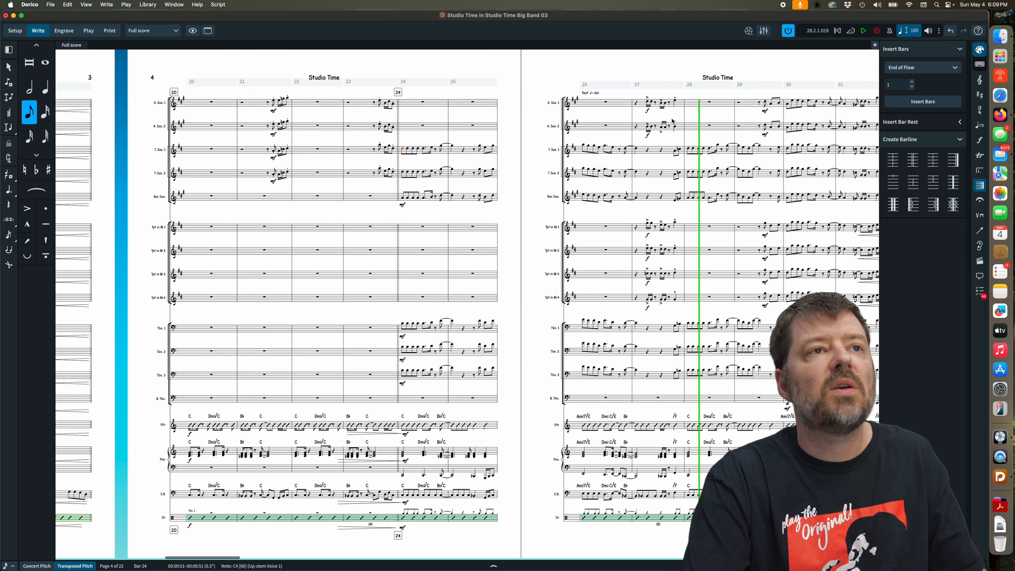
# Hide the metronome mark of the bar 26 tempo in its properties and show it again.
pyautogui.click(598, 96)
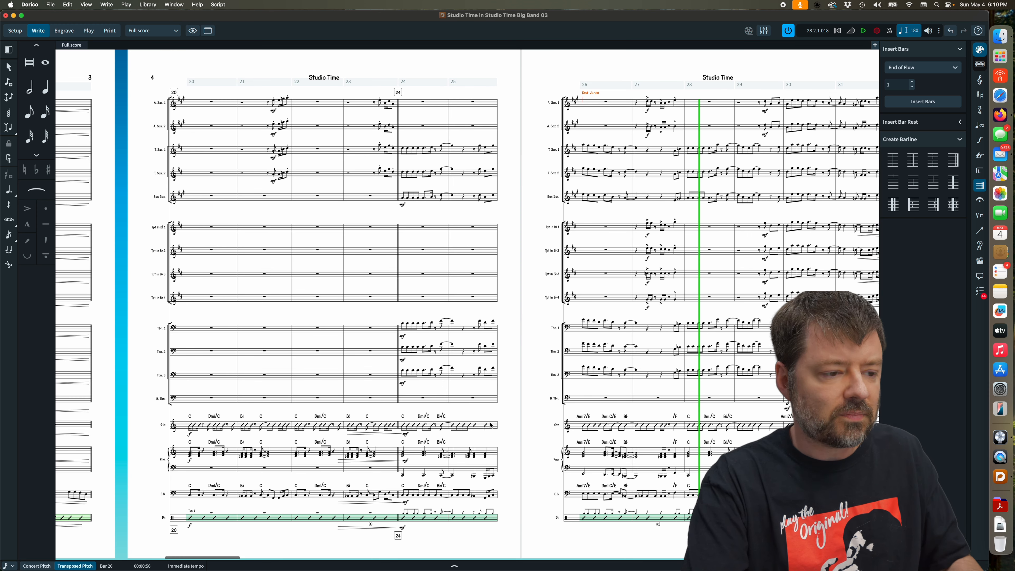
pyautogui.click(454, 566)
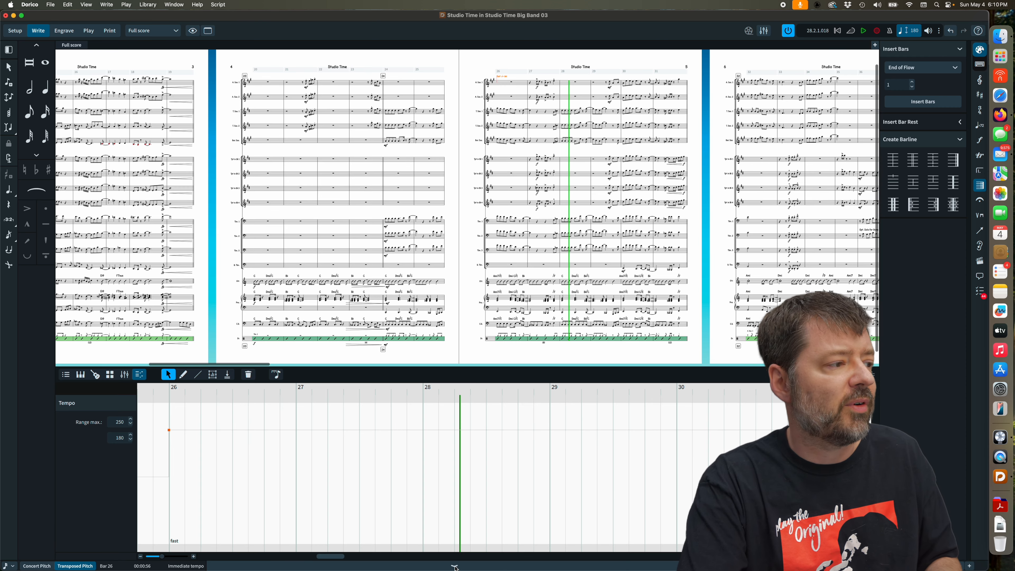
pyautogui.click(66, 376)
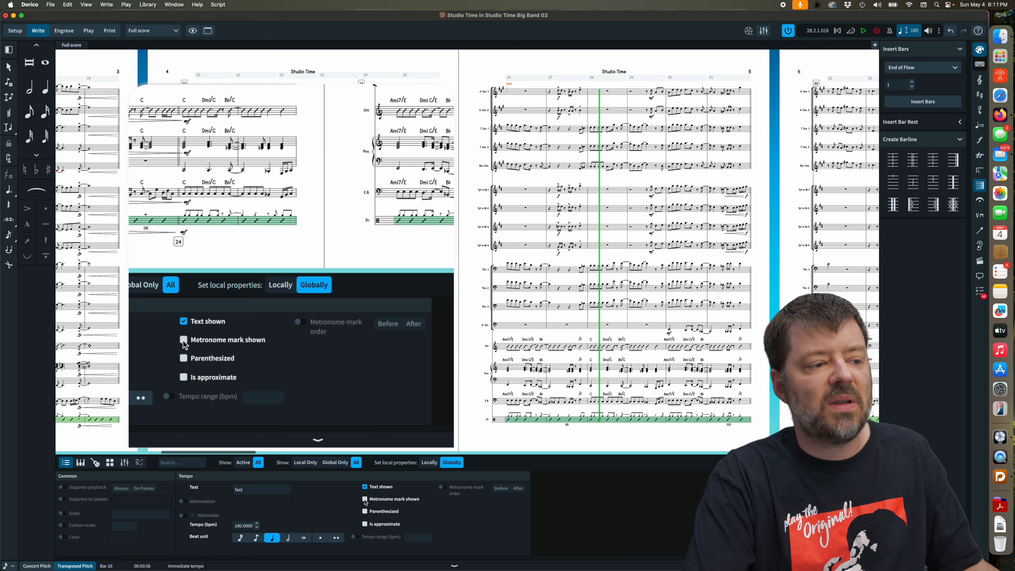
pyautogui.press('z')
pyautogui.press('z')
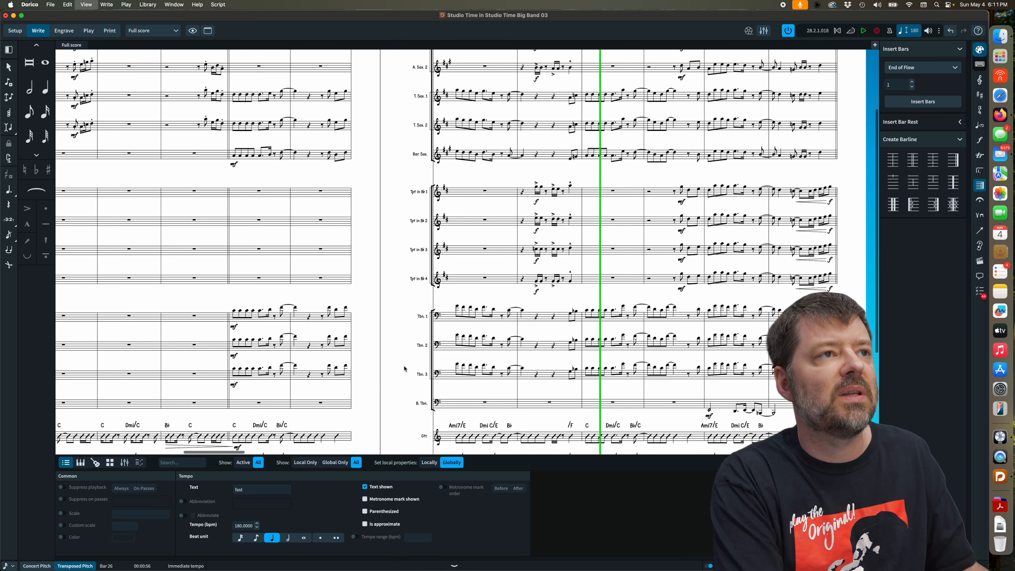
pyautogui.press('z')
pyautogui.scroll(5, 423, 282)
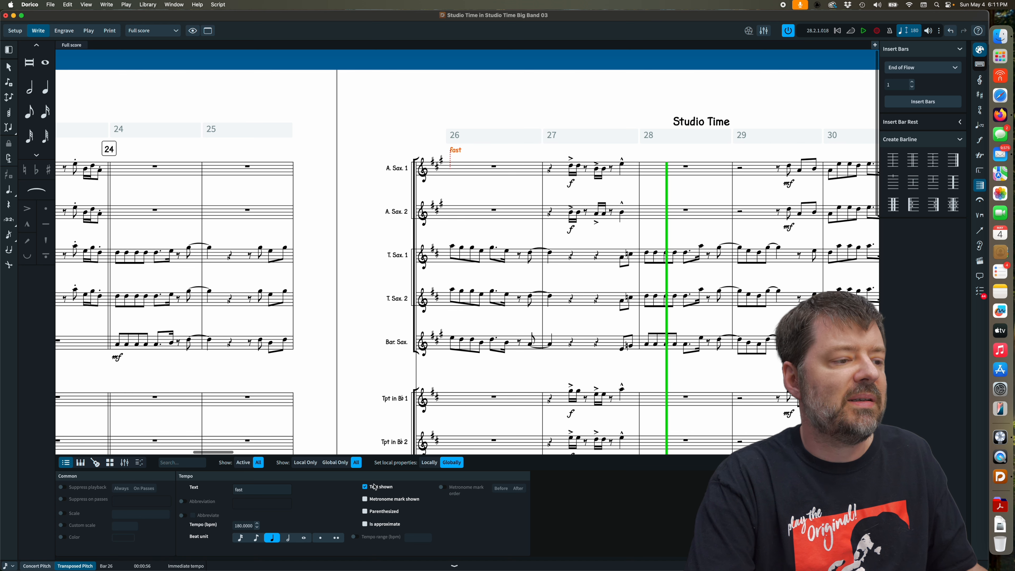
pyautogui.click(364, 499)
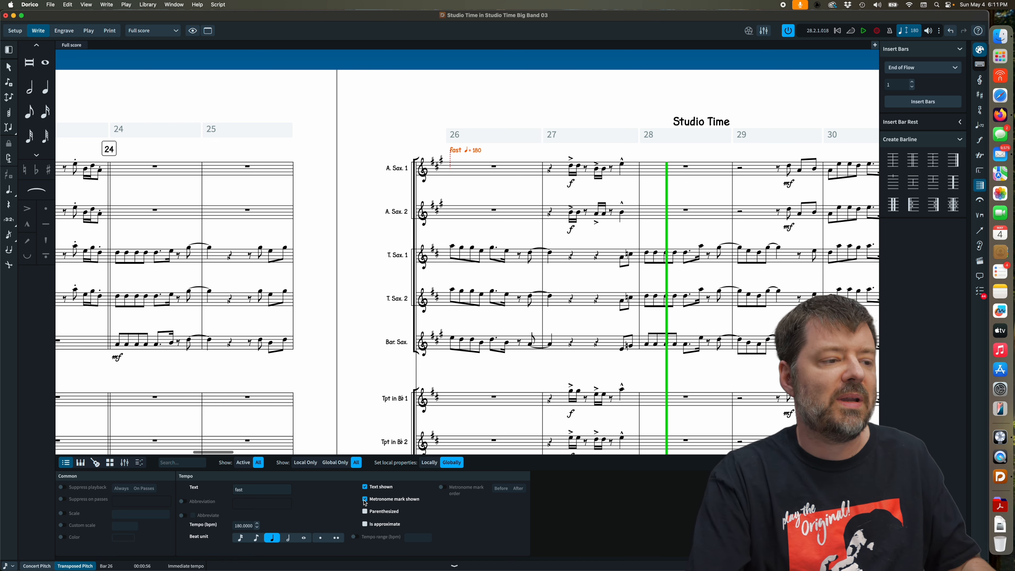
pyautogui.click(445, 567)
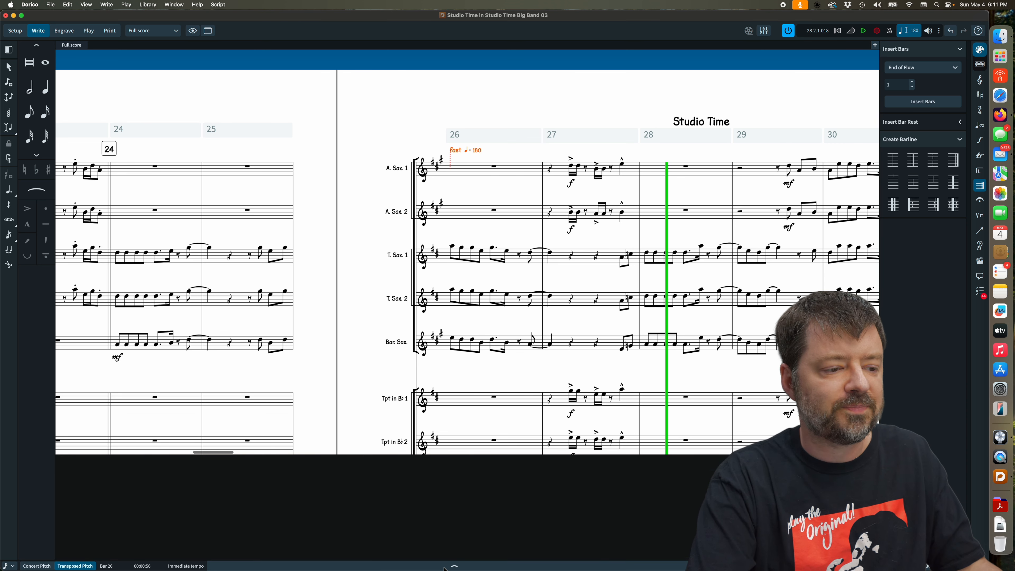
# Delete the fast tempo mark at bar 26.
pyautogui.click(475, 159)
pyautogui.click(475, 156)
pyautogui.press('Delete')
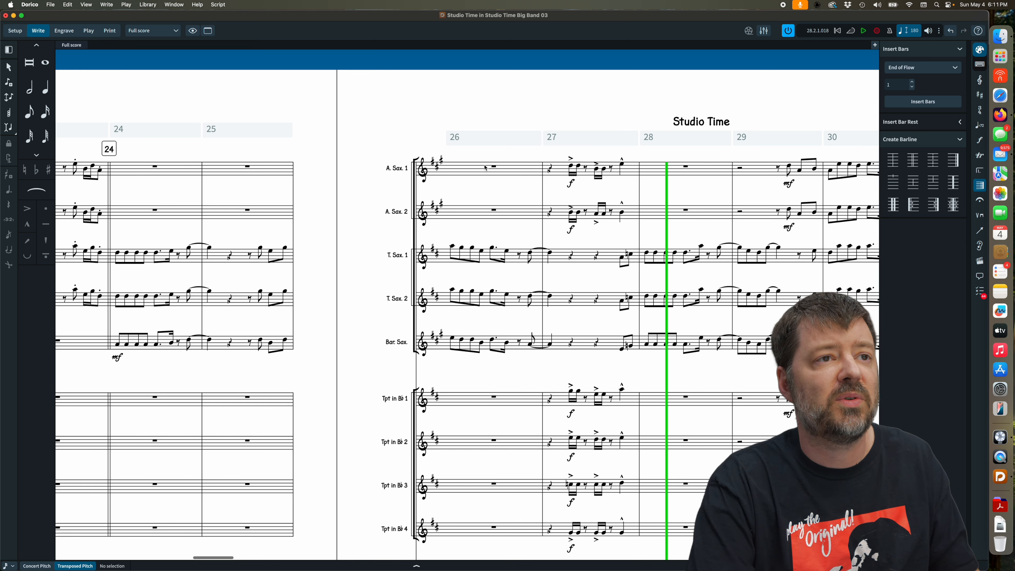
# Add a ritardando tempo mark at the start of bar 27.
pyautogui.click(549, 171)
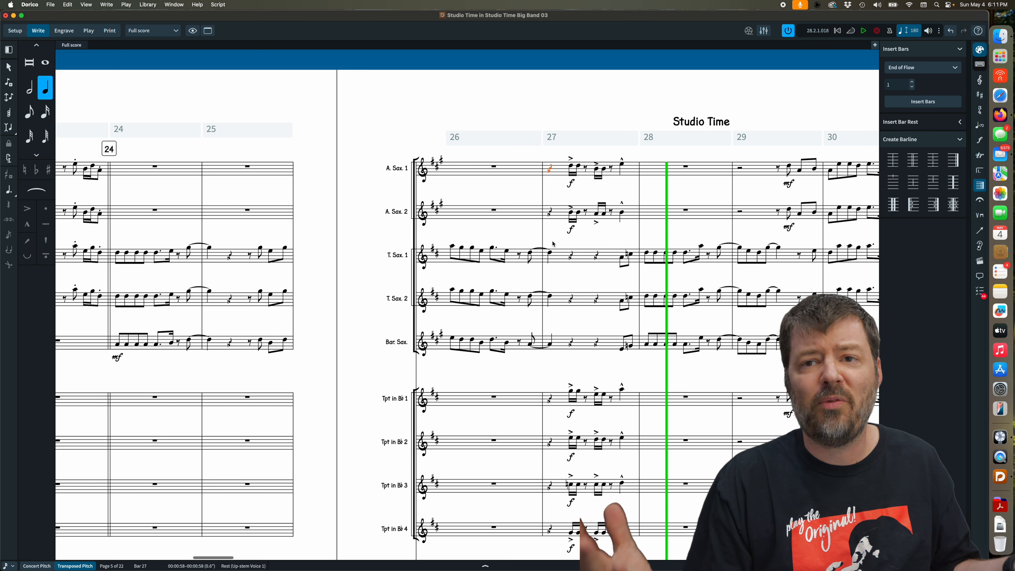
pyautogui.hotkey('shift', 't')
pyautogui.write('rit')
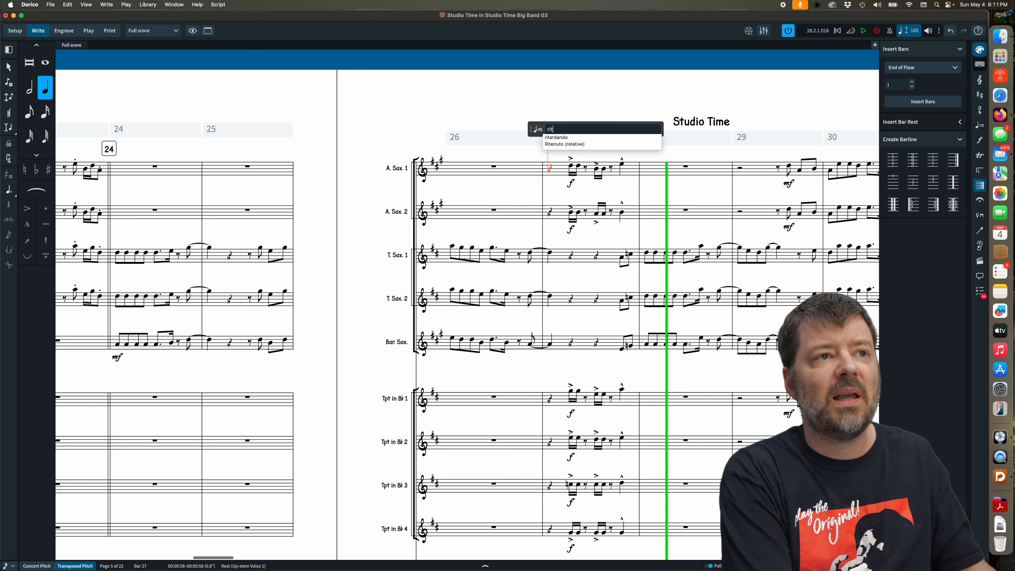
pyautogui.click(560, 138)
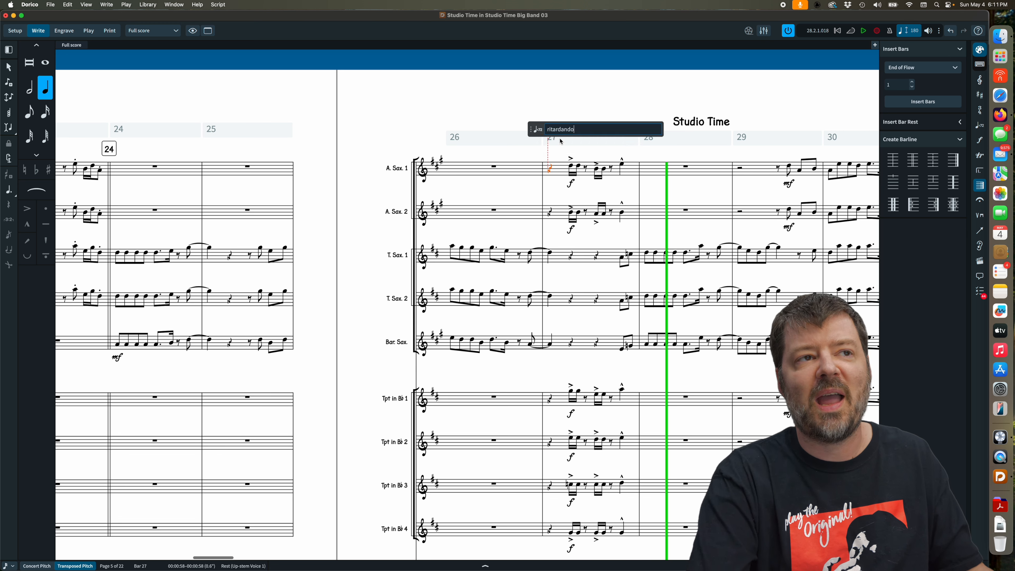
pyautogui.press('Return')
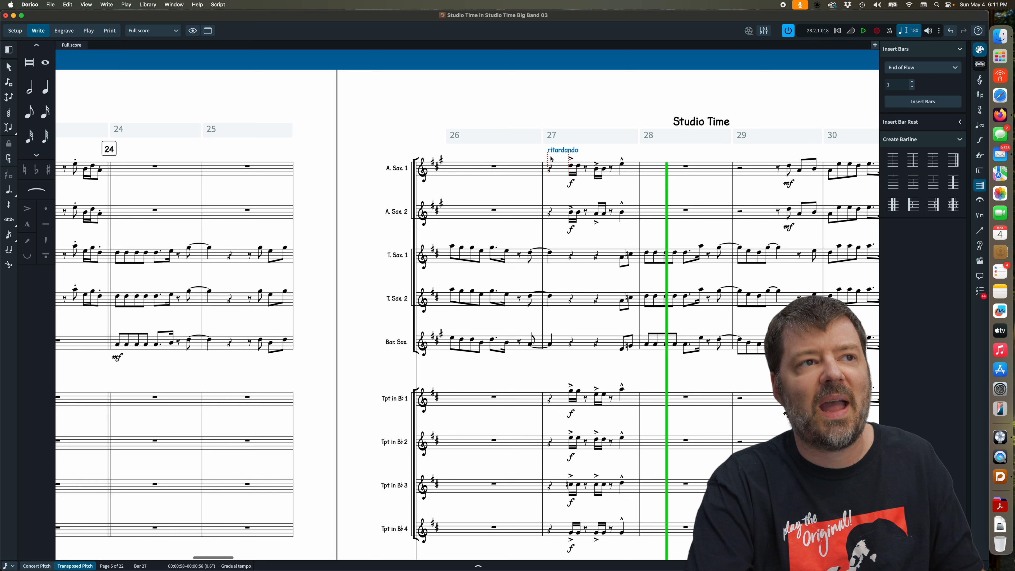
# Extend the ritardando from bar 27 to the start of bar 29.
pyautogui.click(563, 151)
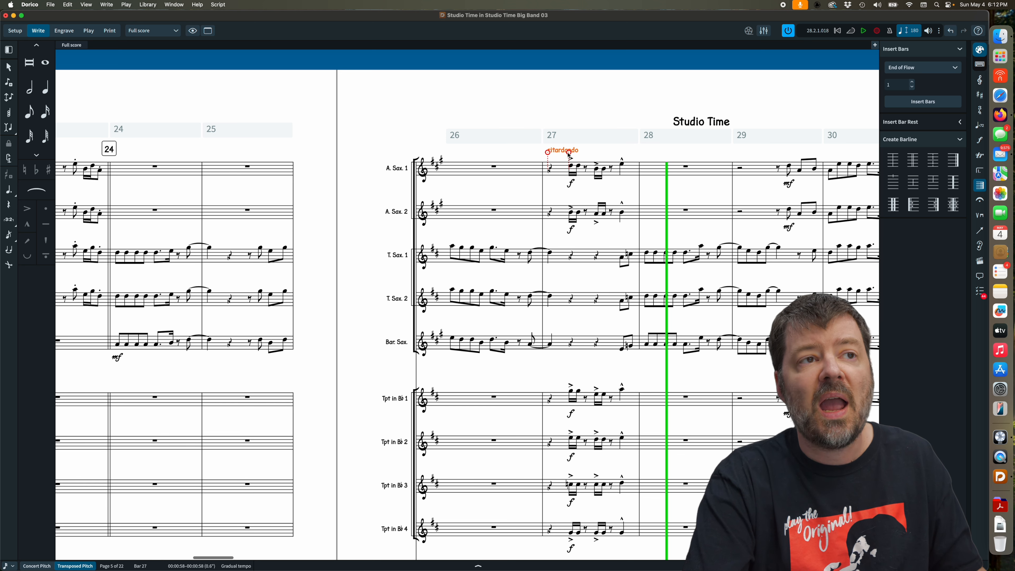
pyautogui.moveTo(569, 155); pyautogui.dragTo(736, 162)
pyautogui.press('Escape')
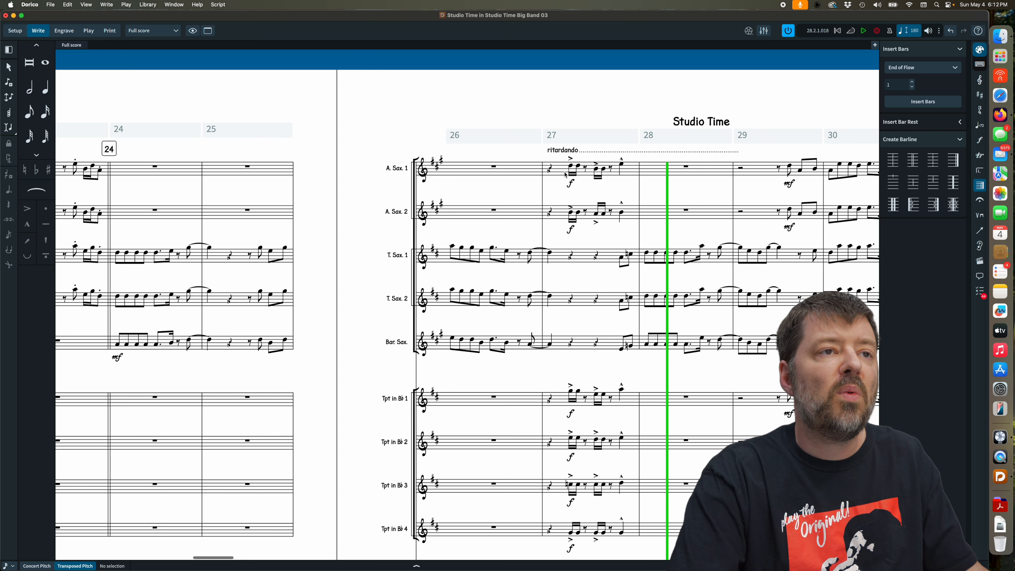
# Give the ritardando the custom abbreviation "rit." and have it shown abbreviated.
pyautogui.click(559, 150)
pyautogui.click(479, 565)
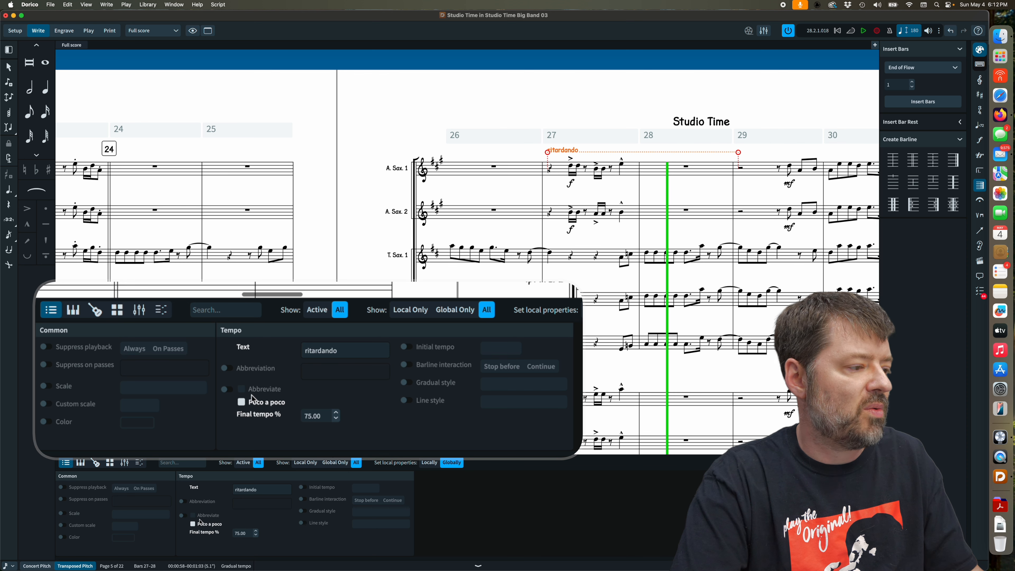
pyautogui.click(182, 502)
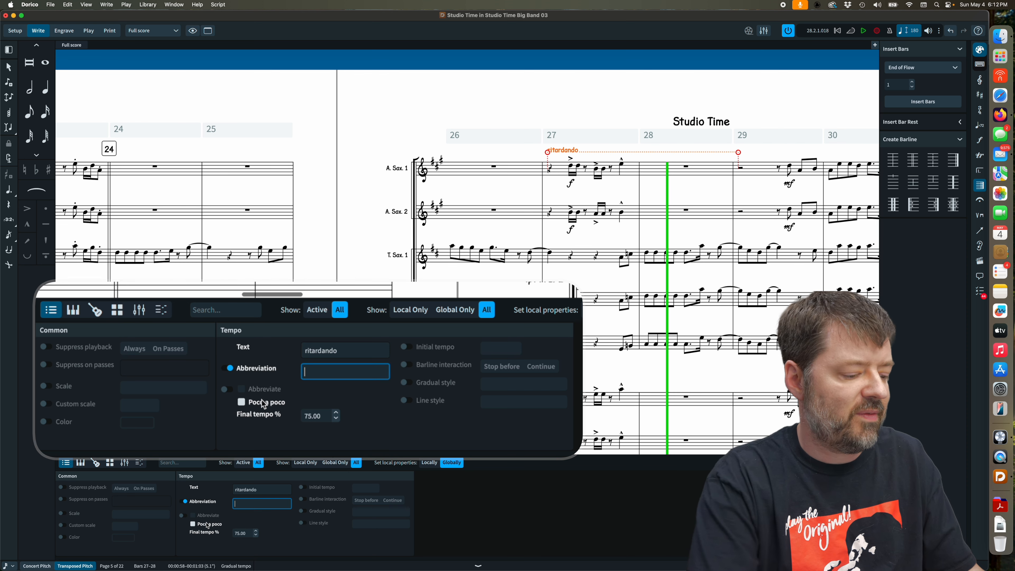
pyautogui.write('rit.')
pyautogui.click(194, 517)
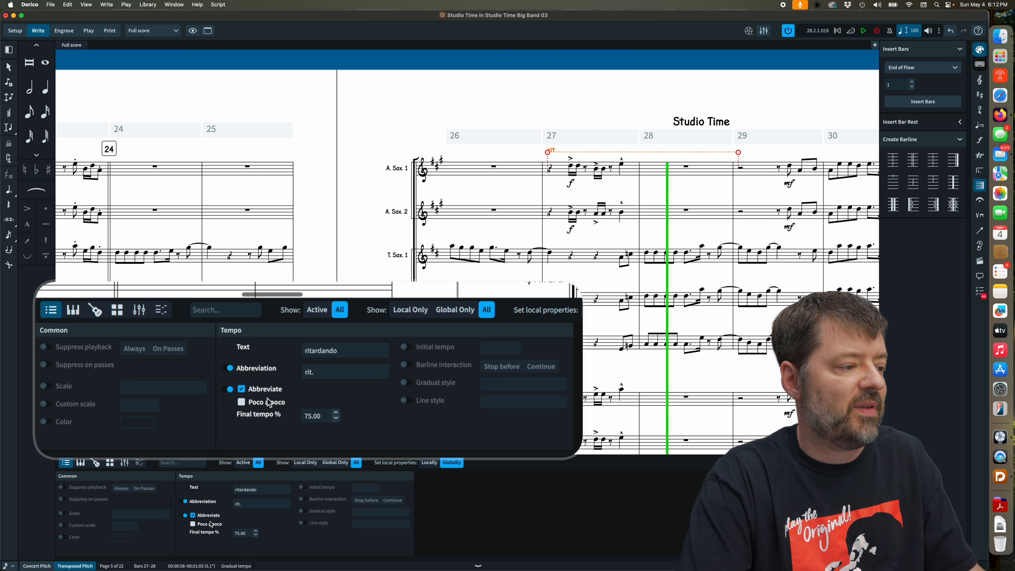
# Override the ritardando's line style, trying Solid and Dotted before setting it to Dashed.
pyautogui.click(303, 523)
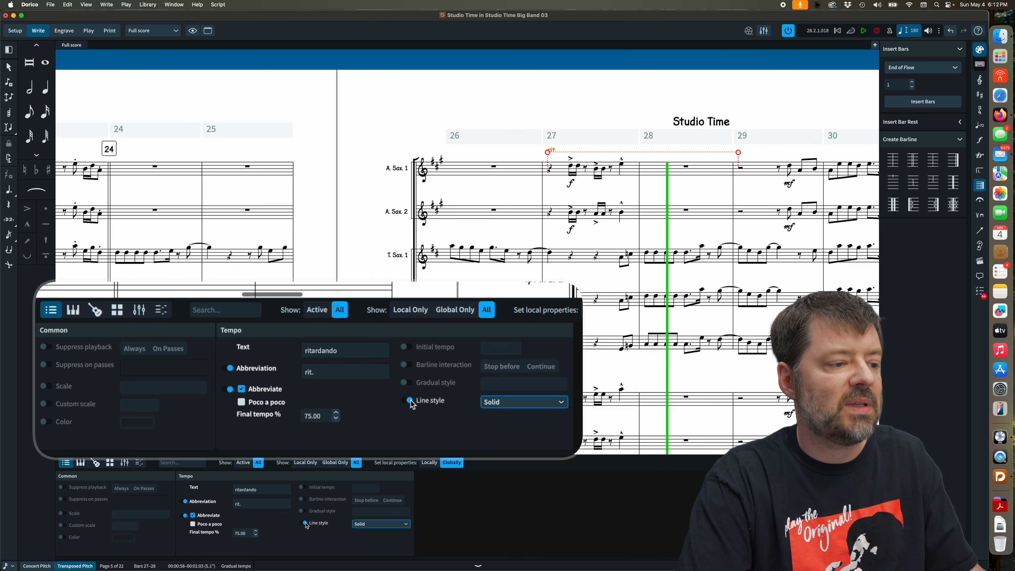
pyautogui.click(372, 524)
pyautogui.click(372, 533)
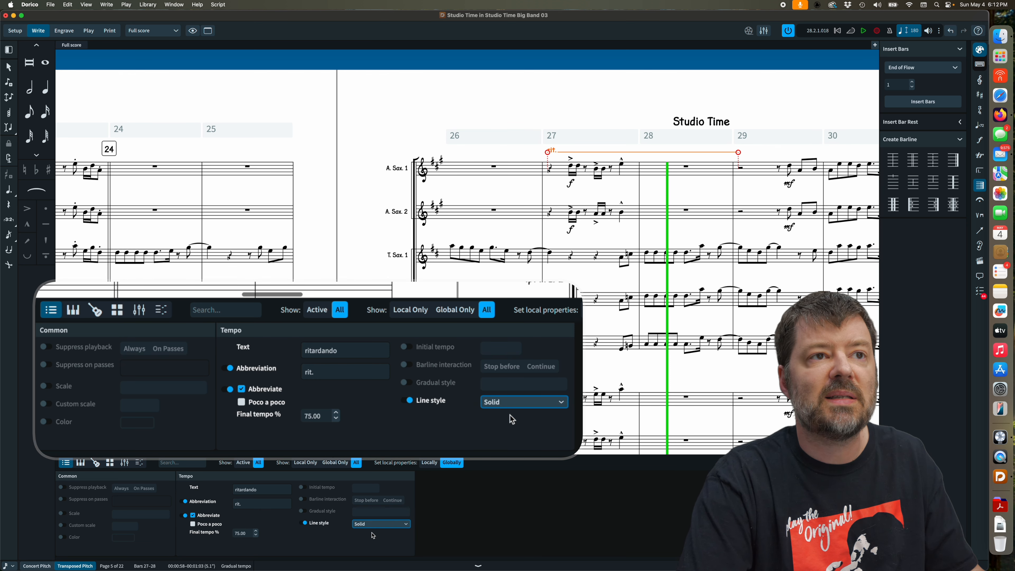
pyautogui.click(380, 524)
pyautogui.click(371, 540)
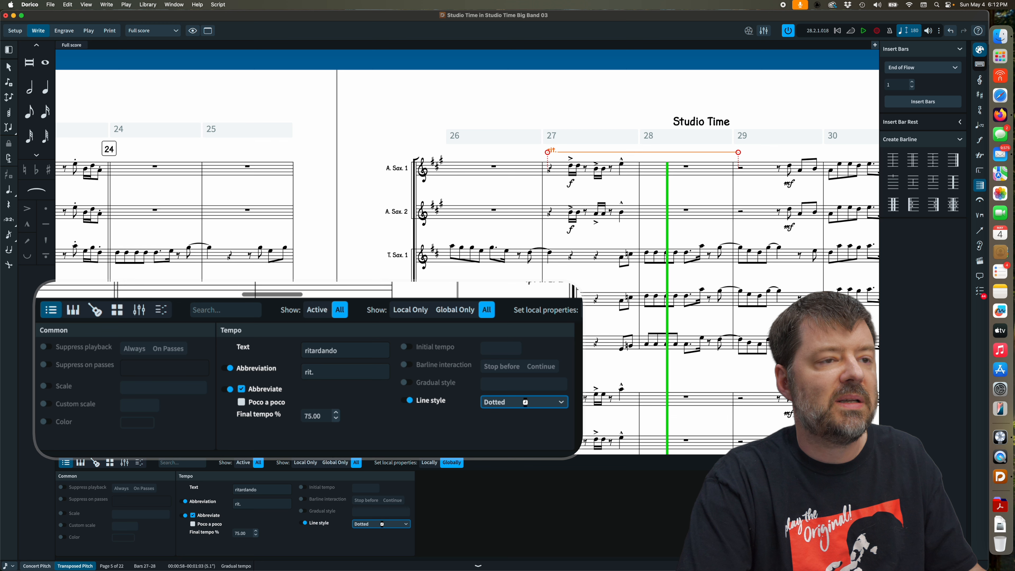
pyautogui.click(382, 524)
pyautogui.click(371, 546)
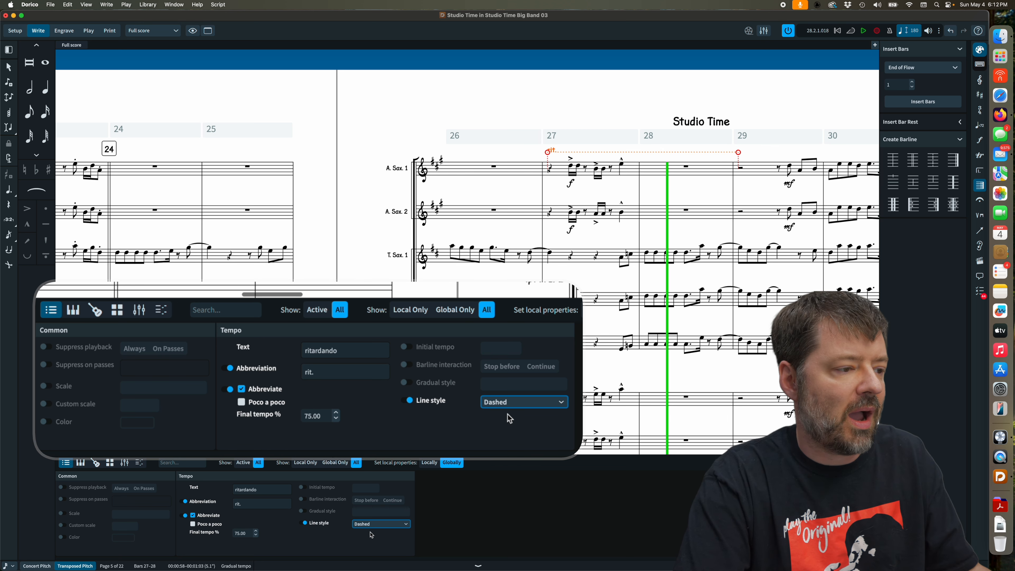
# Set the ritardando's gradual style to rit - ar - dan - do and turn off its custom abbreviation.
pyautogui.click(377, 513)
pyautogui.click(376, 515)
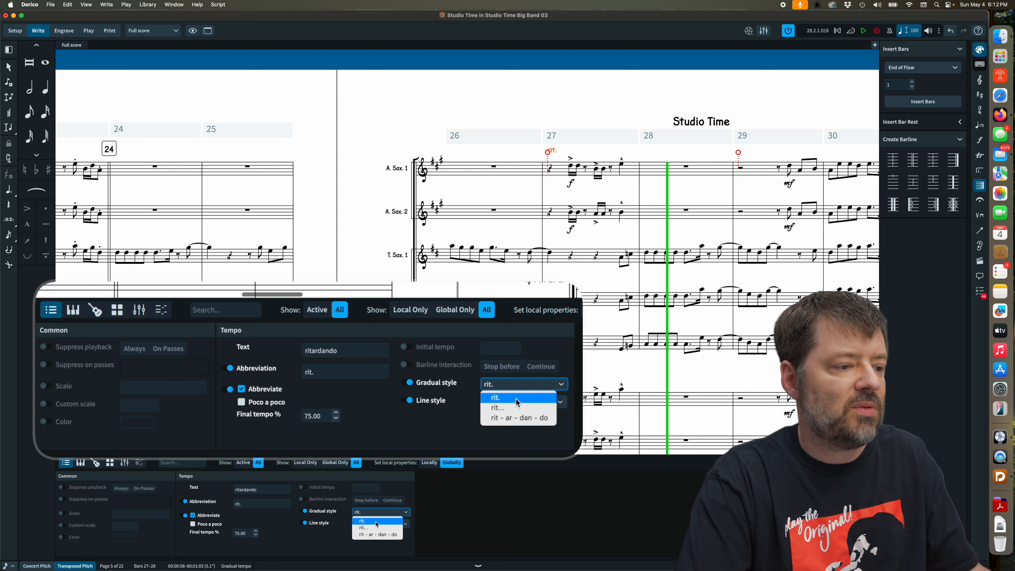
pyautogui.click(376, 537)
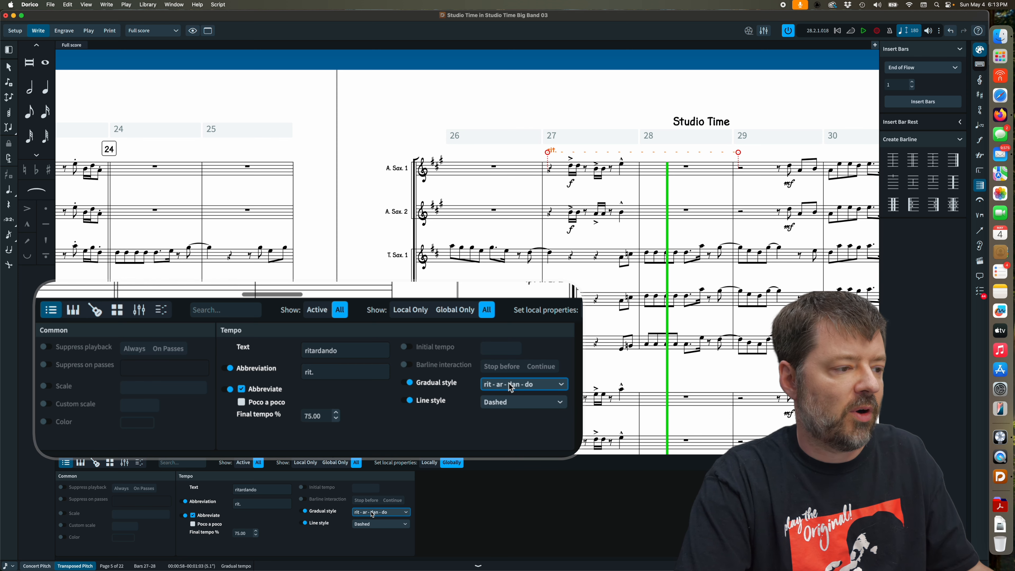
pyautogui.click(186, 502)
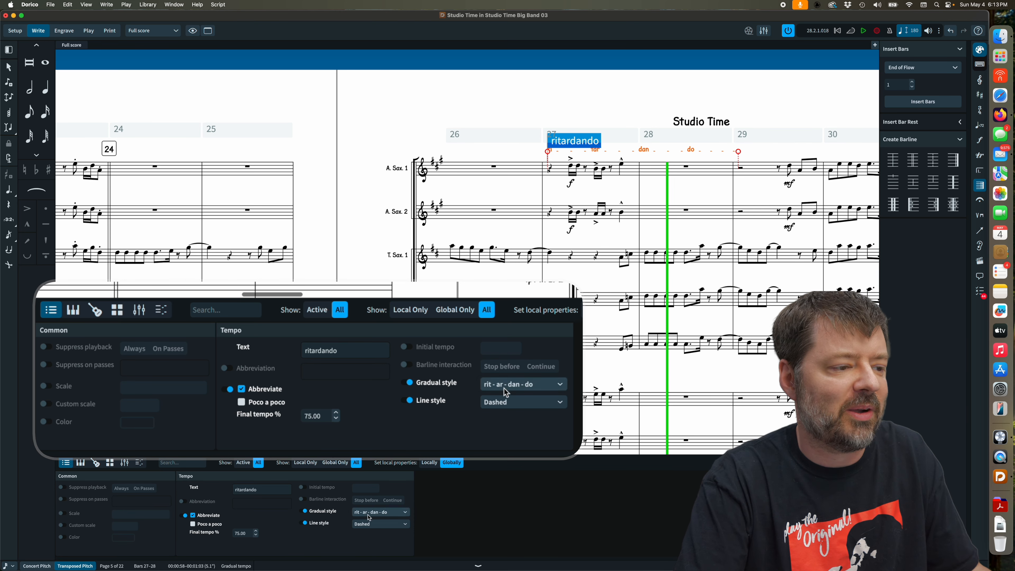
# Turn off the ritardando's gradual style override and give it the custom abbreviation "rit.".
pyautogui.click(303, 511)
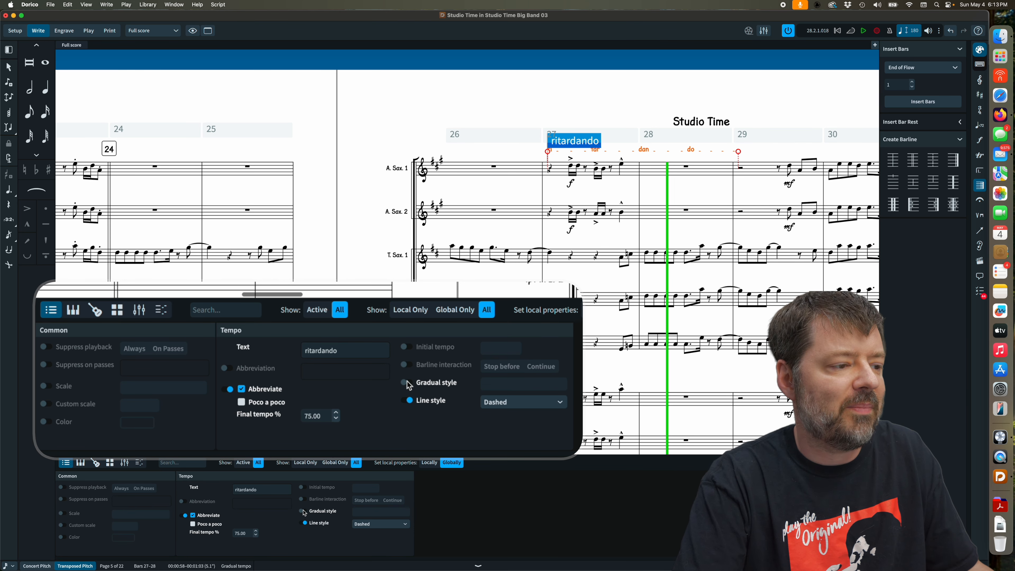
pyautogui.click(181, 502)
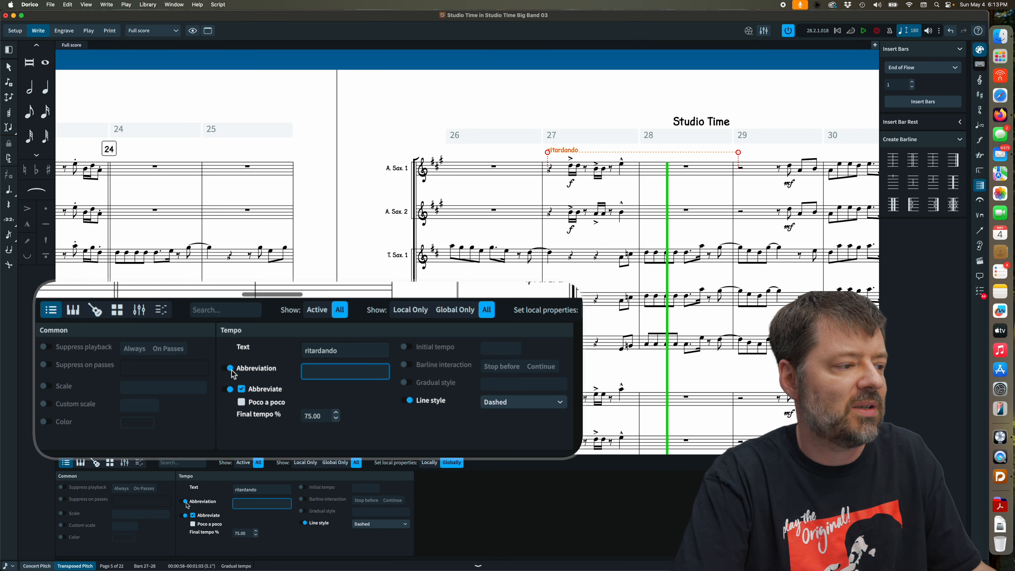
pyautogui.write('rit.')
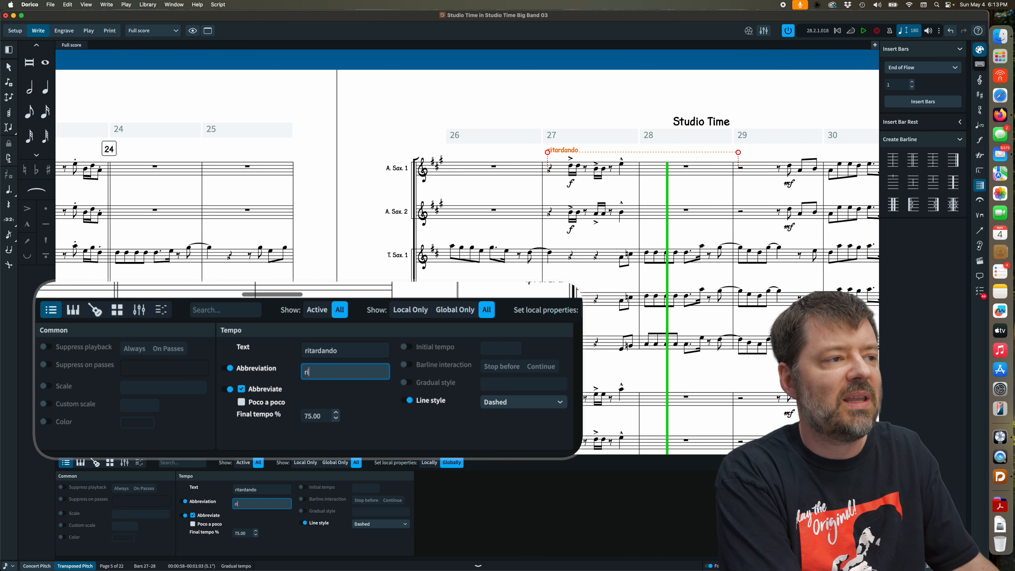
pyautogui.press('Return')
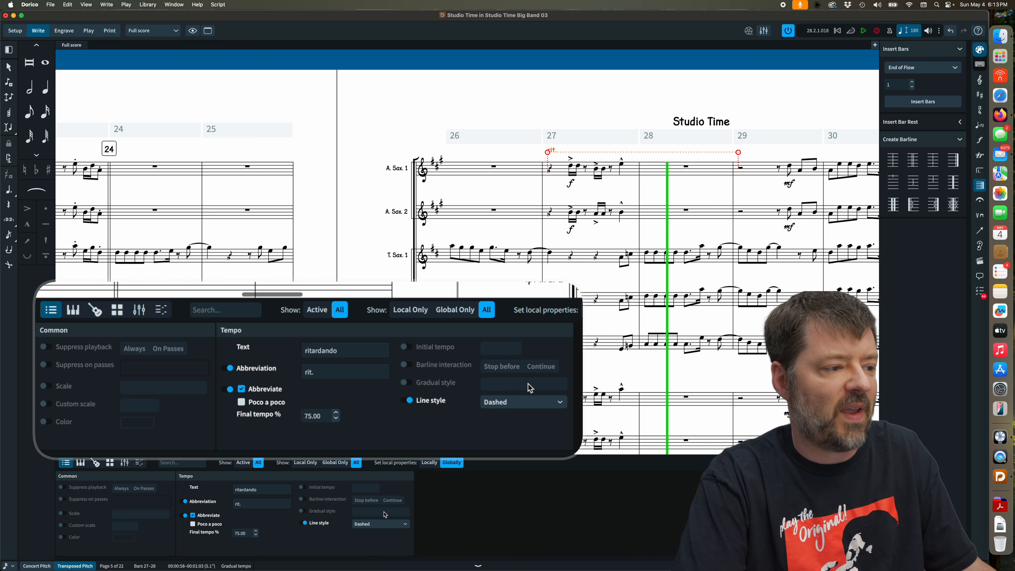
# Try overriding the ritardando's initial tempo, turn the override off again and hide the properties.
pyautogui.click(334, 492)
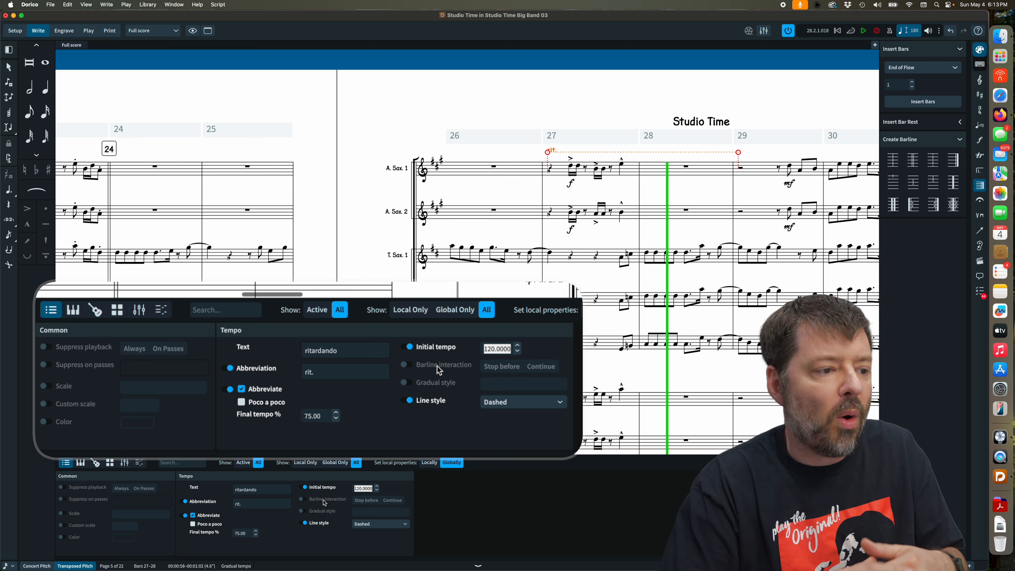
pyautogui.click(415, 347)
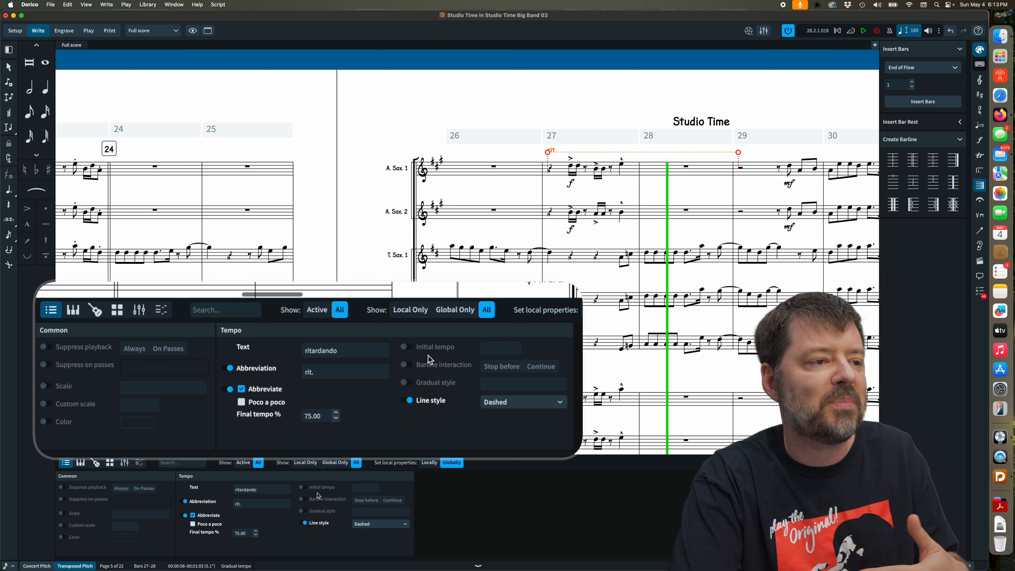
pyautogui.click(477, 566)
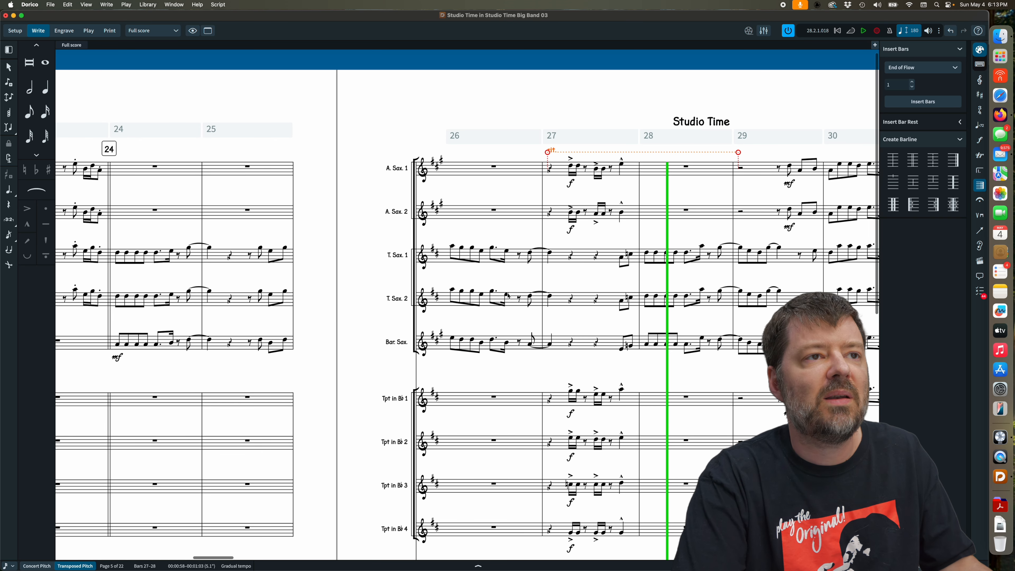
# Add an "a tempo" mark at the start of bar 29, where the ritardando ends.
pyautogui.click(742, 170)
pyautogui.hotkey('shift', 't')
pyautogui.write('a ')
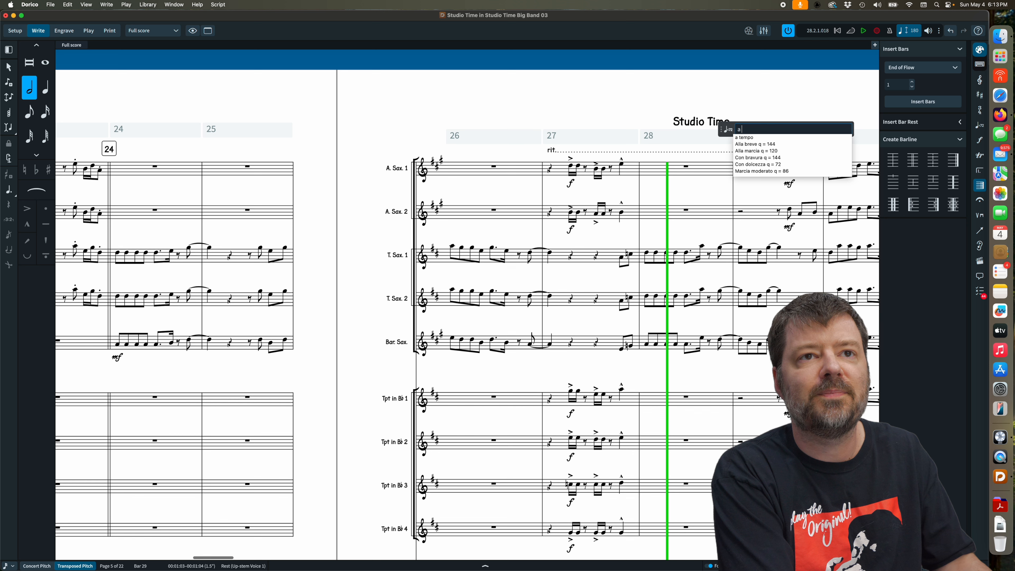
pyautogui.write('tempo')
pyautogui.press('Down')
pyautogui.press('Return')
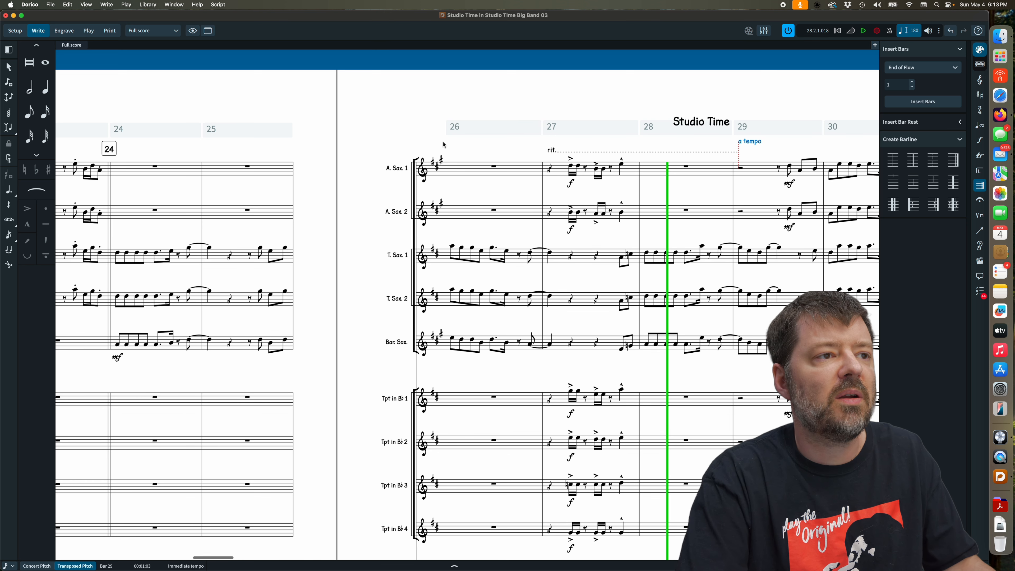
# Play the score from the first Tenor Sax 1 note of bar 26 through the ritardando and a tempo into bar 30.
pyautogui.click(453, 248)
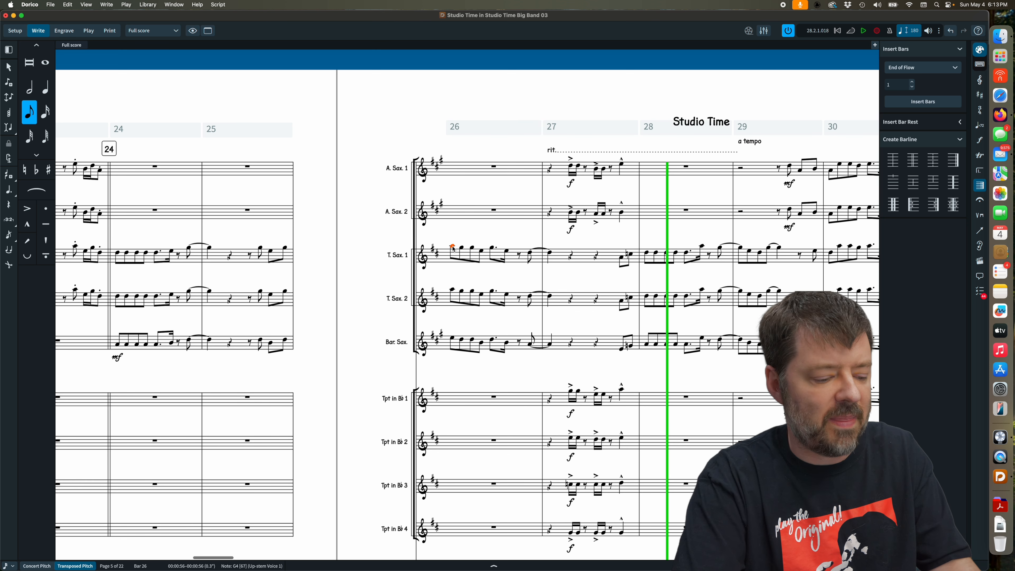
pyautogui.press('p')
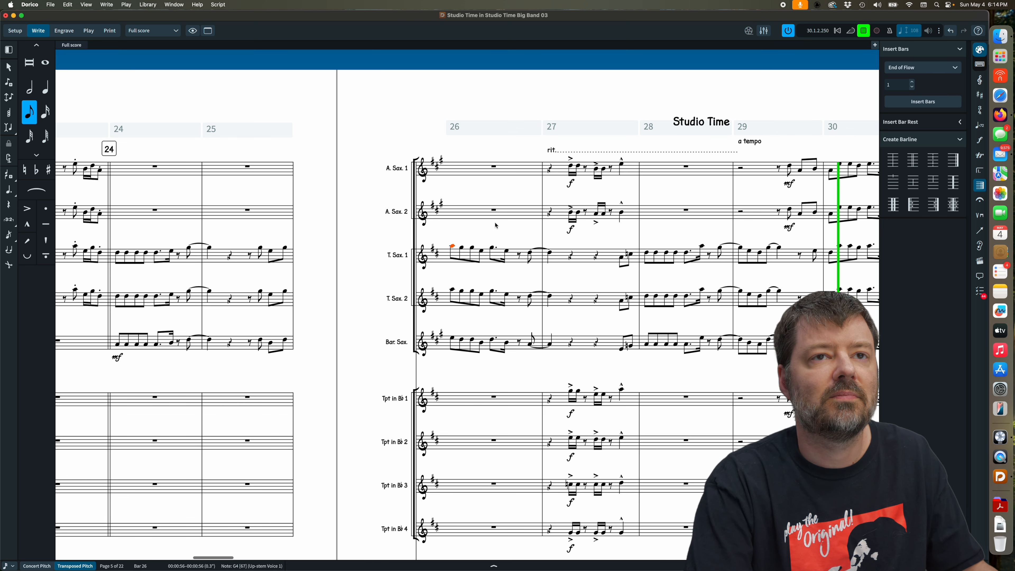
pyautogui.press('space')
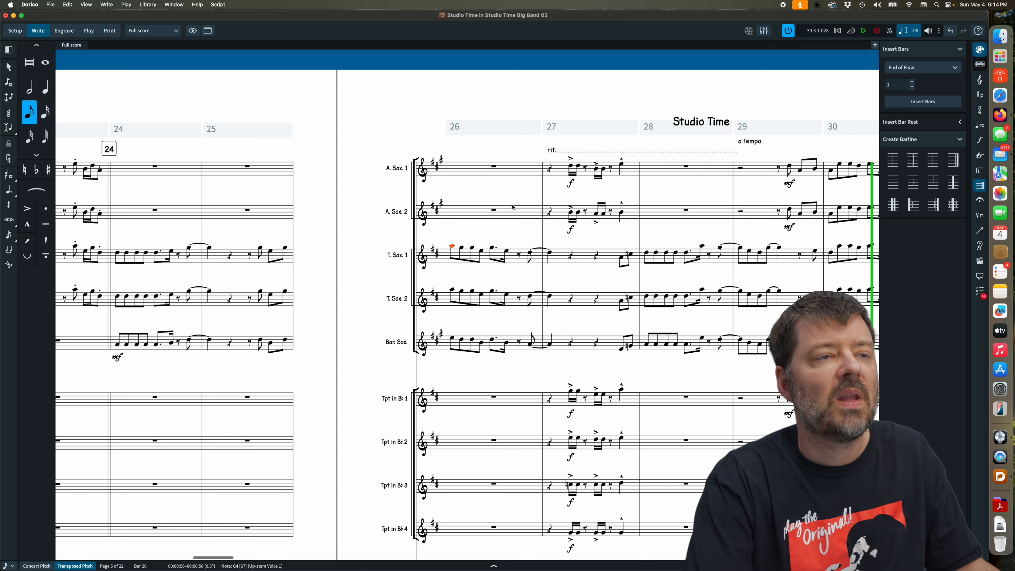
# Delete the ritardando starting in bar 27 and the "a tempo" mark at bar 29.
pyautogui.click(553, 152)
pyautogui.press('Delete')
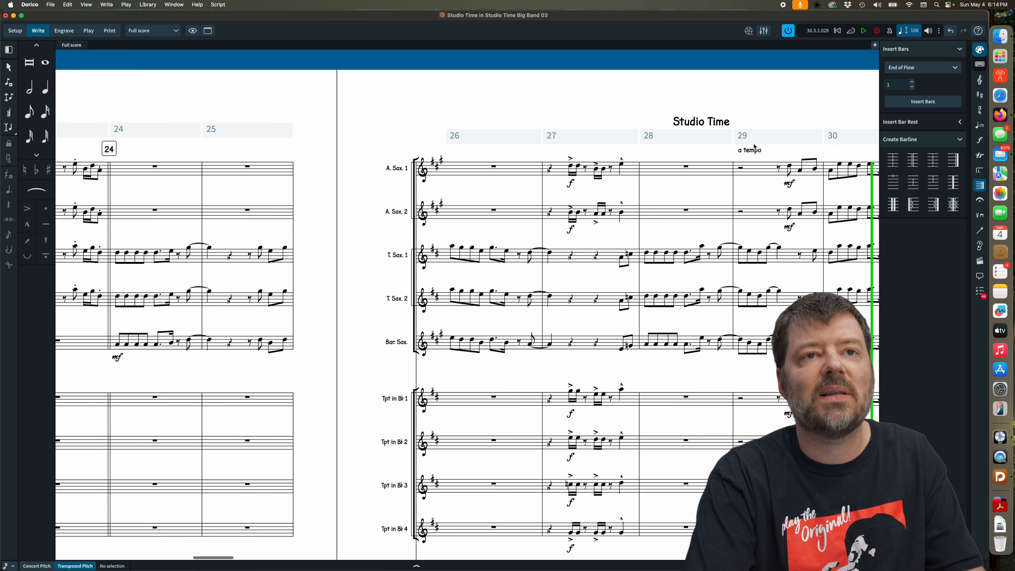
pyautogui.click(747, 154)
pyautogui.press('Delete')
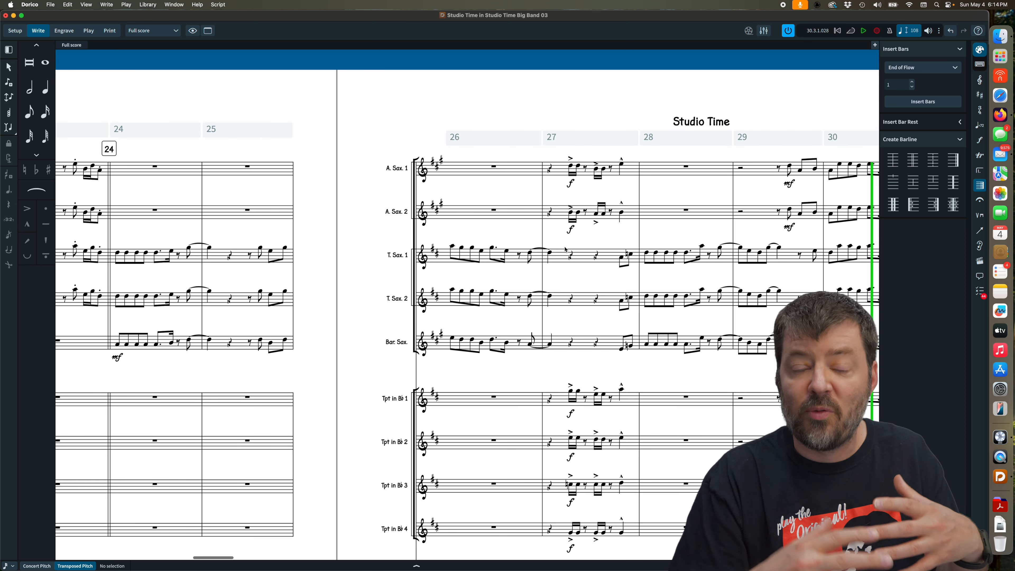